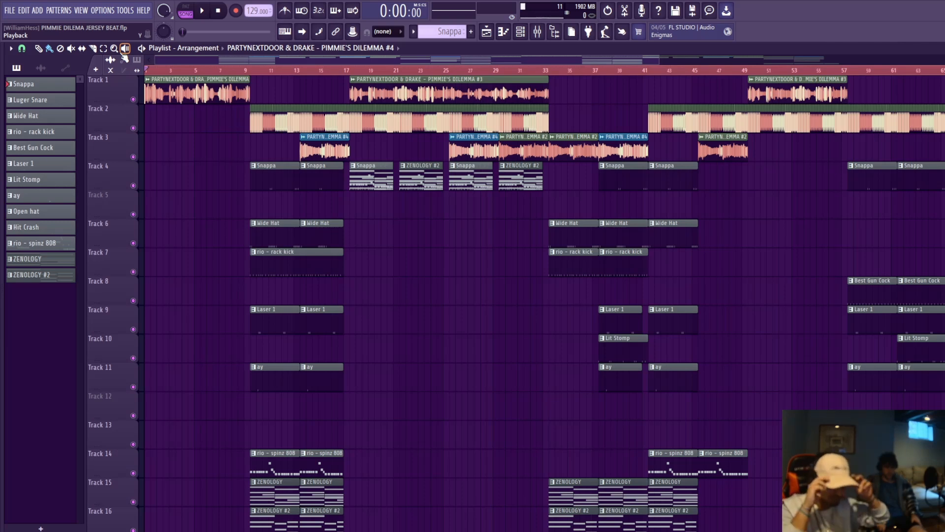
Step: Play the arrangement from the start to hear the intro vocal sample on Track 1
{"action": "scroll", "coordinate": [249, 235], "scroll_direction": "up", "scroll_amount": 5}
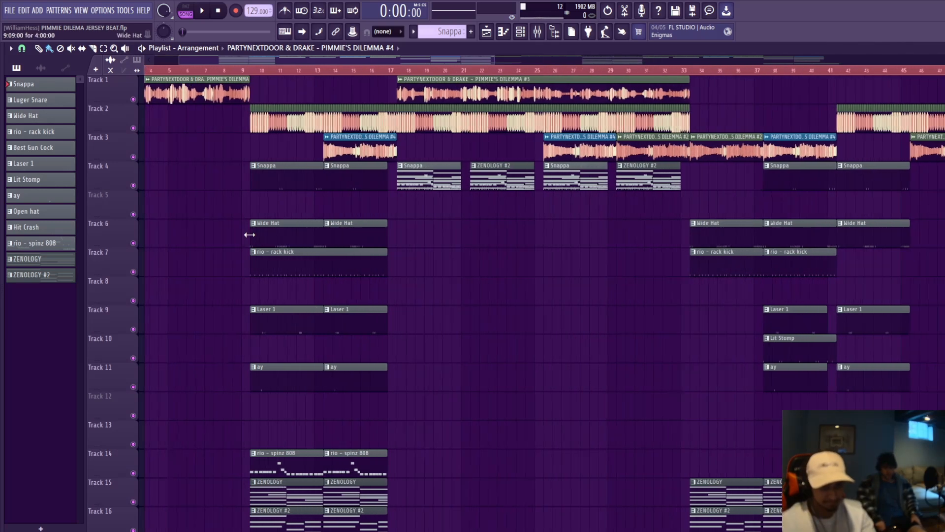
{"action": "left_click_drag", "start_coordinate": [268, 60], "coordinate": [62, 50]}
{"action": "key", "text": "space"}
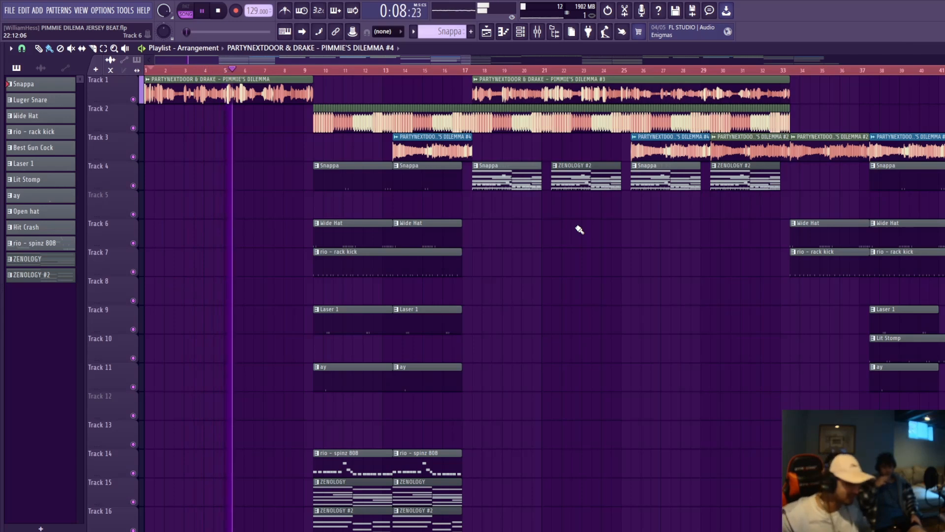
{"action": "key", "text": "space"}
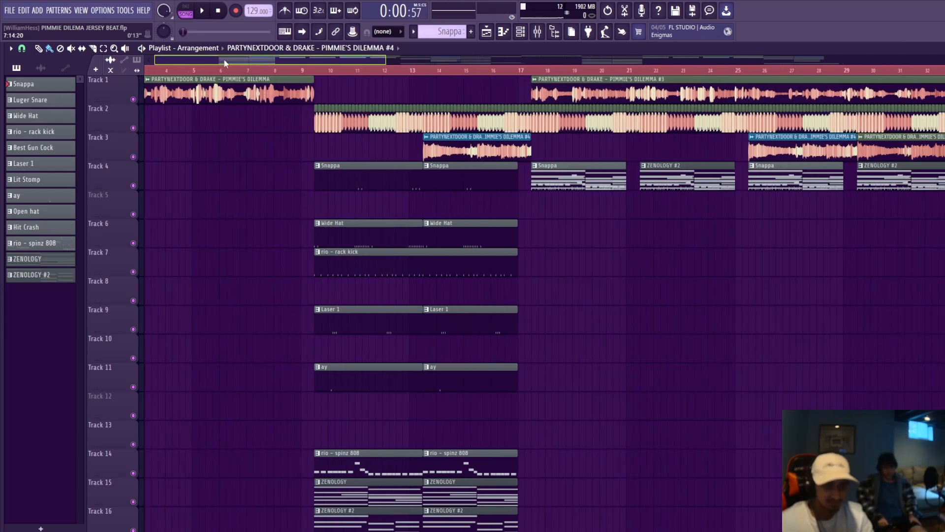
Step: Check the pitch shift in the channel settings of the intro vocal clip on Track 1
{"action": "scroll", "coordinate": [231, 86], "scroll_direction": "up", "scroll_amount": 2}
{"action": "double_click", "coordinate": [235, 88]}
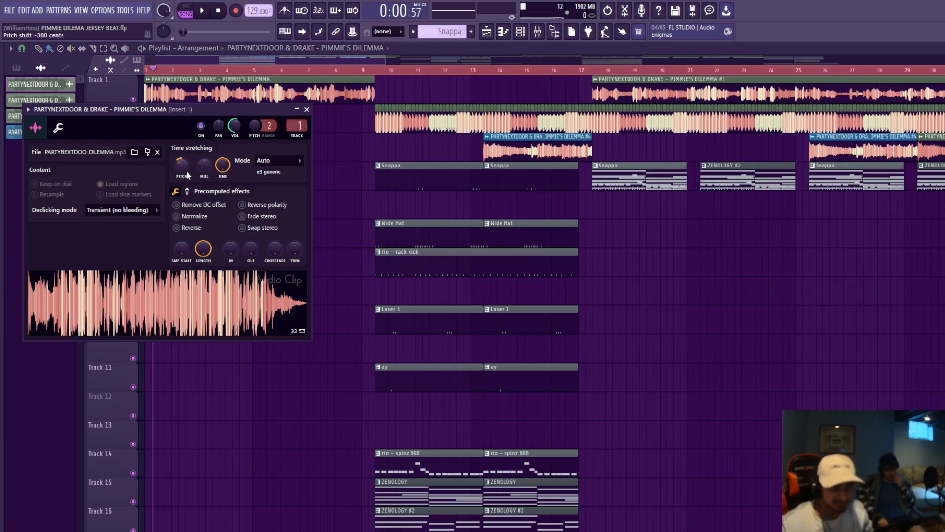
{"action": "left_click", "coordinate": [306, 109]}
{"action": "left_click_drag", "start_coordinate": [385, 60], "coordinate": [448, 99]}
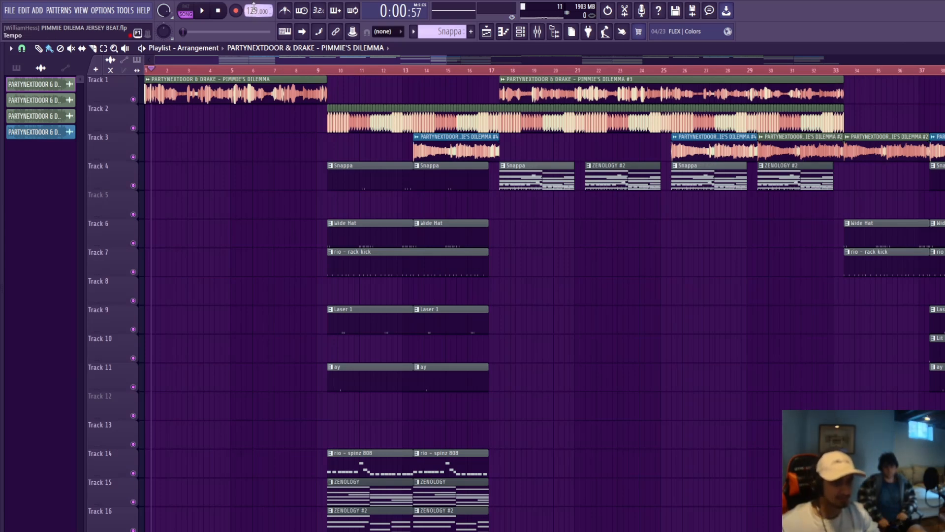
Step: Try the Resample time-stretching mode on the intro vocal clip and set it back to Auto
{"action": "double_click", "coordinate": [325, 90]}
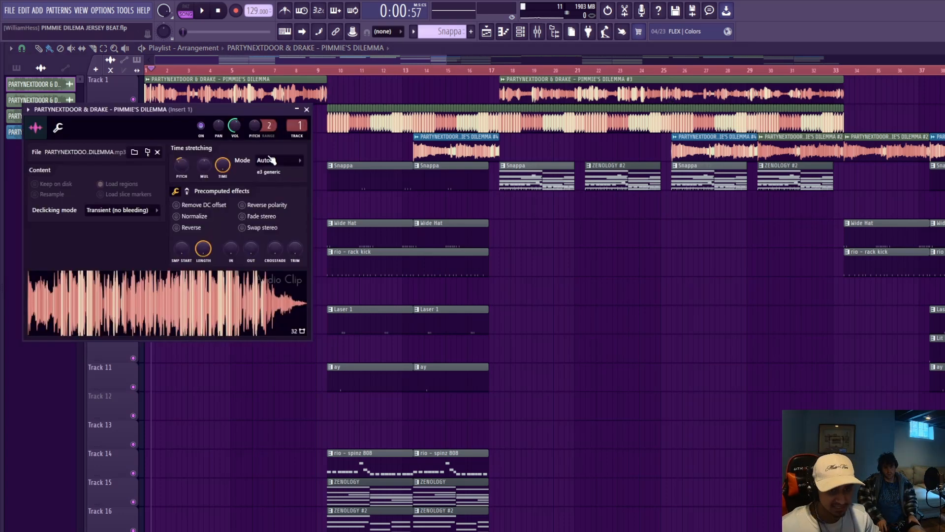
{"action": "left_click", "coordinate": [278, 160]}
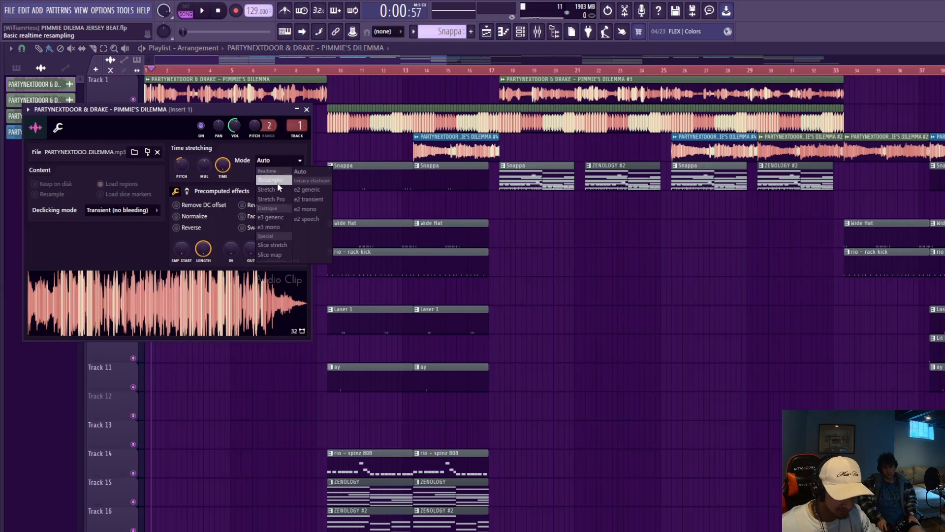
{"action": "left_click", "coordinate": [270, 180]}
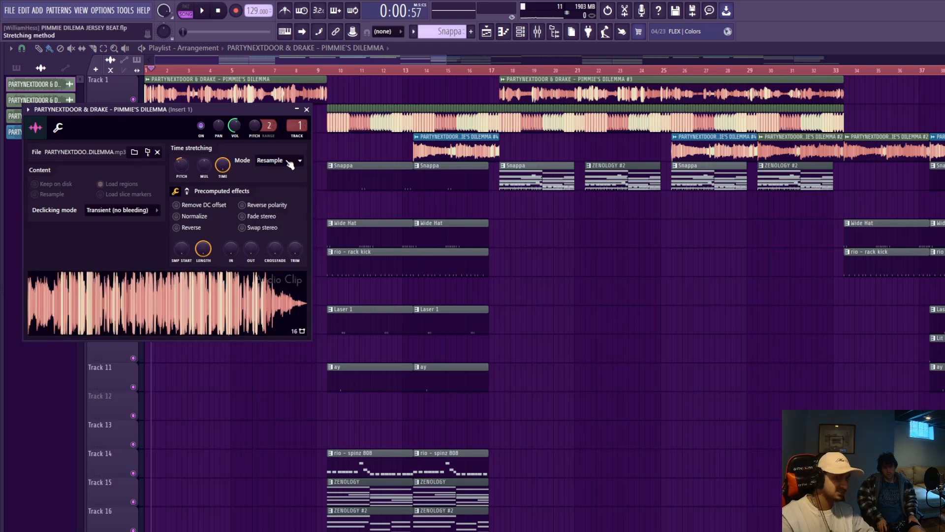
{"action": "left_click", "coordinate": [287, 161]}
{"action": "left_click", "coordinate": [304, 173]}
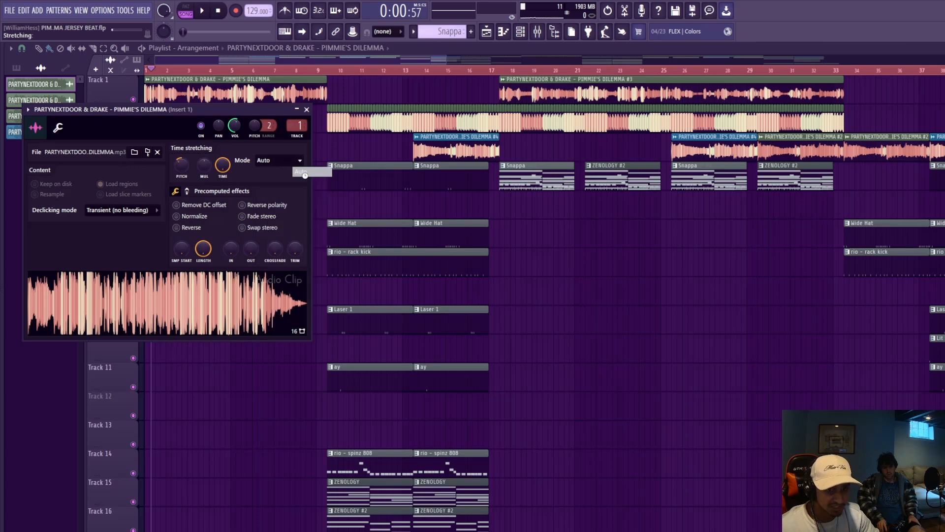
{"action": "left_click", "coordinate": [307, 110]}
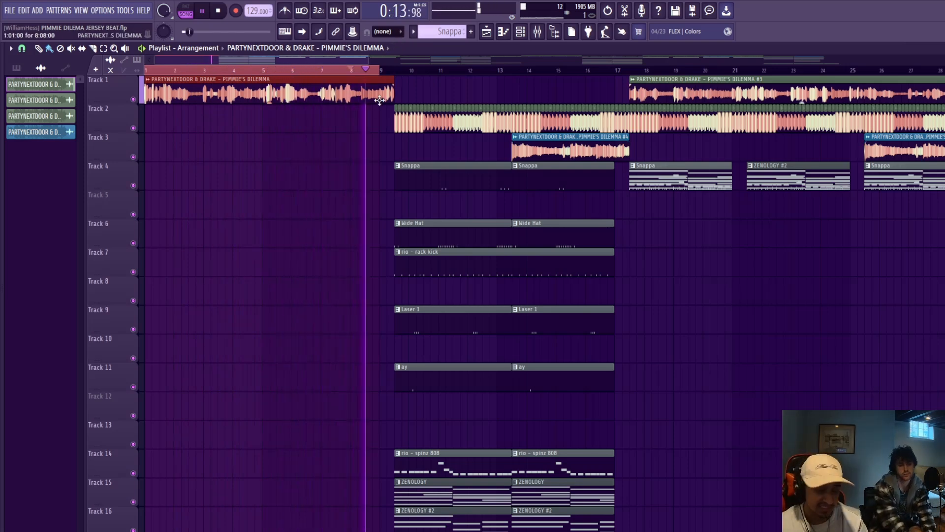
Step: Audition the chopped sample in the section starting at bar 9 with only Tracks 1 and 2 soloed
{"action": "key", "text": "space"}
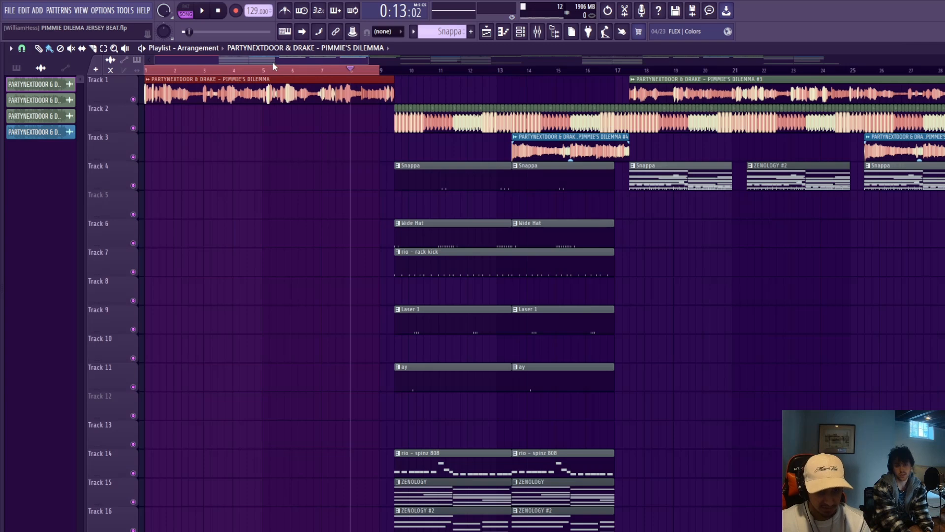
{"action": "right_click", "coordinate": [323, 123]}
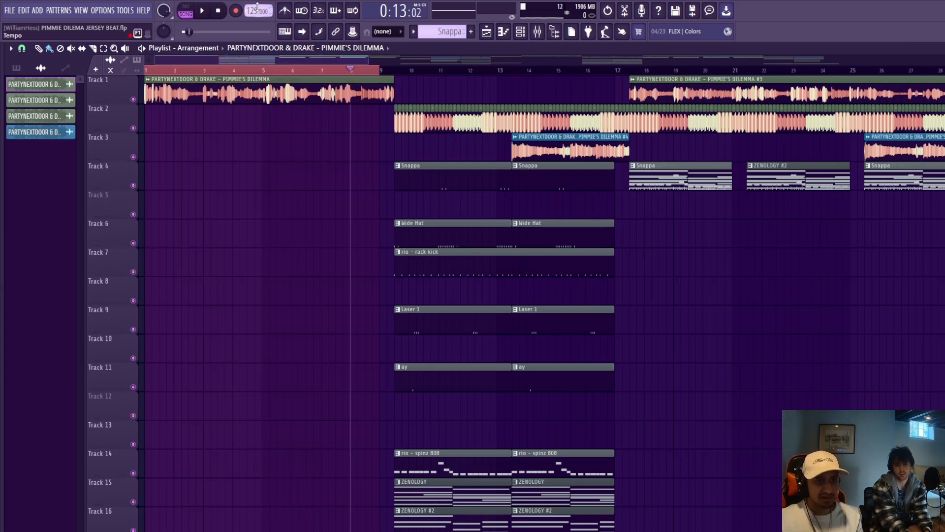
{"action": "scroll", "coordinate": [422, 137], "scroll_direction": "up", "scroll_amount": 3}
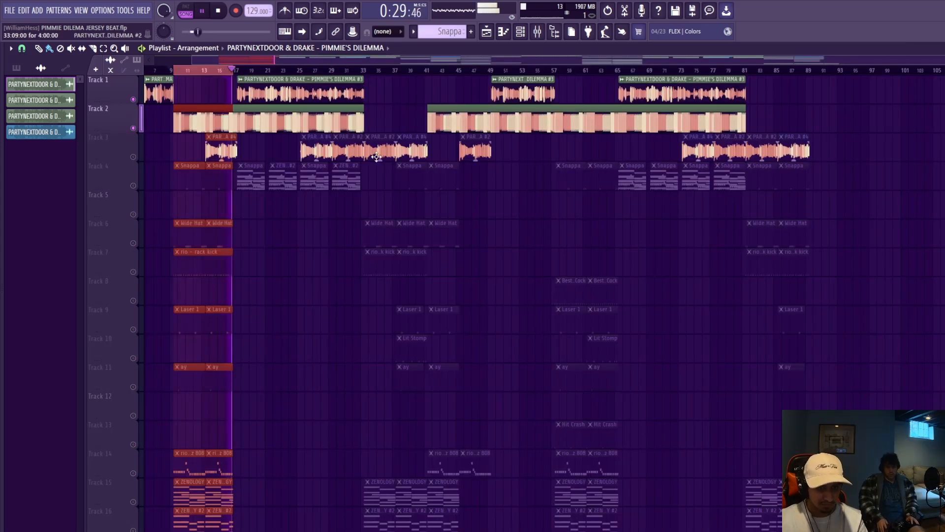
{"action": "left_click_drag", "start_coordinate": [633, 60], "coordinate": [448, 56]}
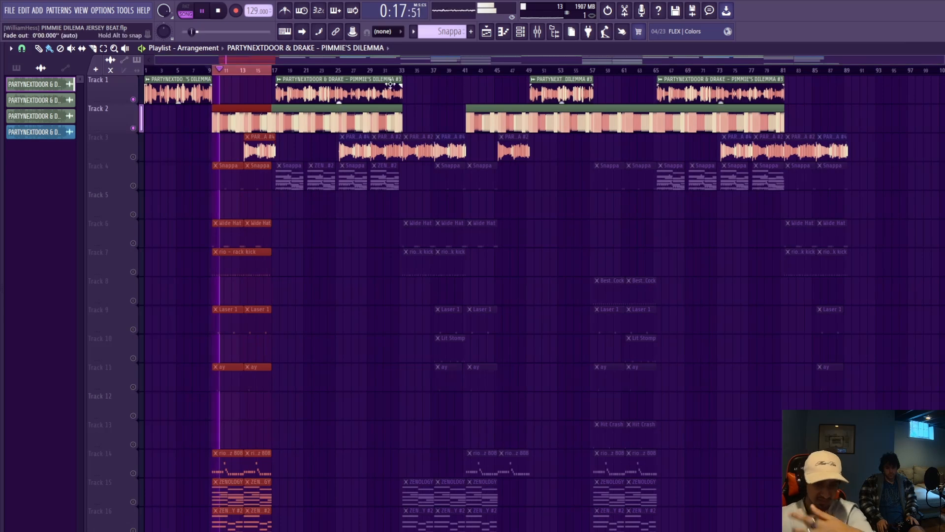
{"action": "key", "text": "space"}
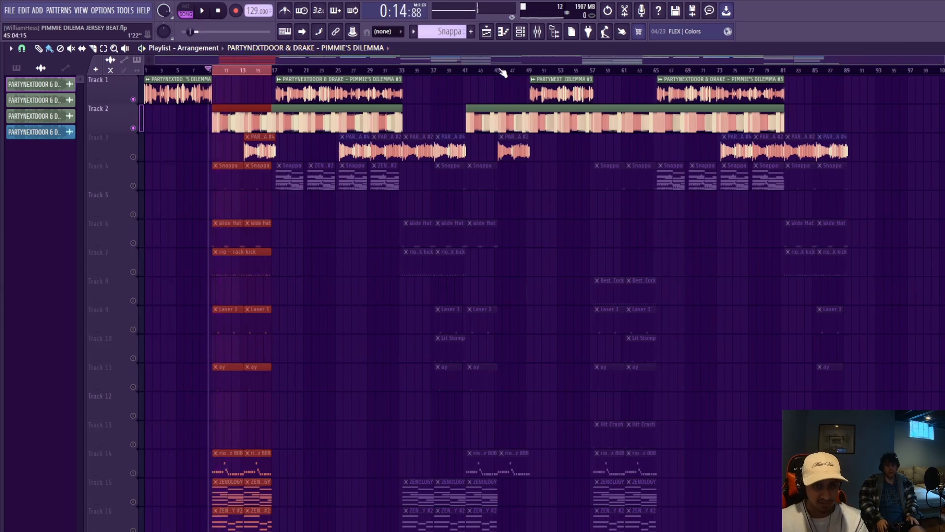
{"action": "scroll", "coordinate": [251, 64], "scroll_direction": "up", "scroll_amount": 4}
{"action": "left_click_drag", "start_coordinate": [240, 60], "coordinate": [212, 61]}
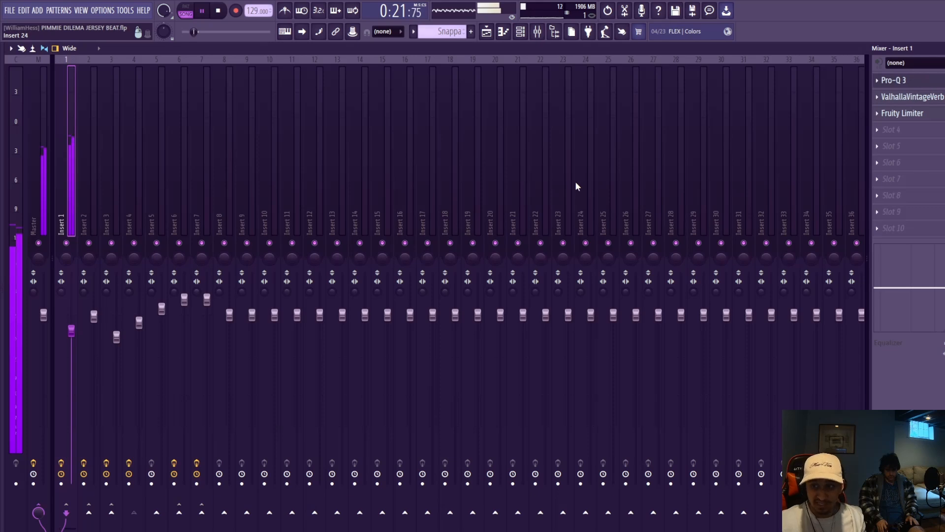
Step: Review the ValhallaVintageVerb and Fruity Limiter settings on mixer Insert 1 during playback
{"action": "left_click", "coordinate": [913, 96]}
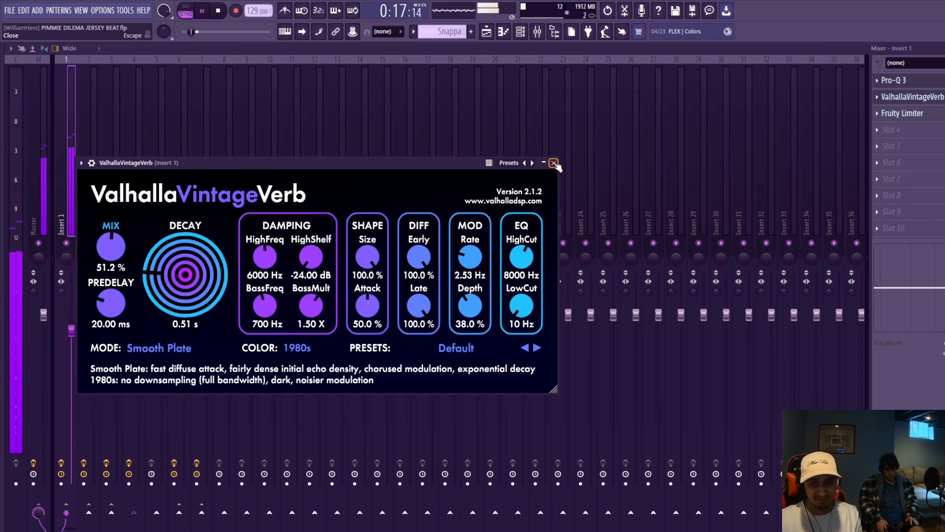
{"action": "left_click", "coordinate": [554, 163]}
{"action": "left_click", "coordinate": [903, 113]}
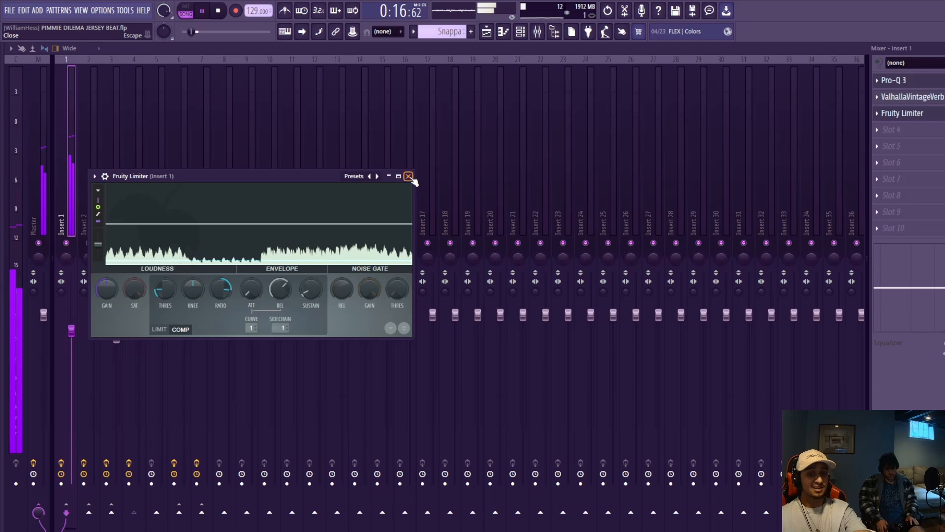
{"action": "left_click", "coordinate": [409, 175]}
{"action": "key", "text": "space"}
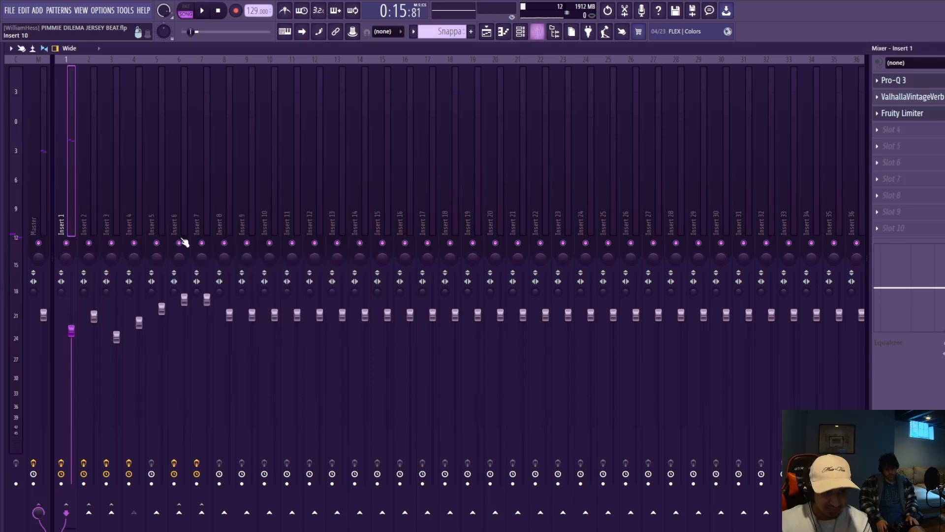
Step: Play the soloed sample together with the rack kick on Track 7 and watch both levels in the mixer
{"action": "left_click", "coordinate": [487, 31]}
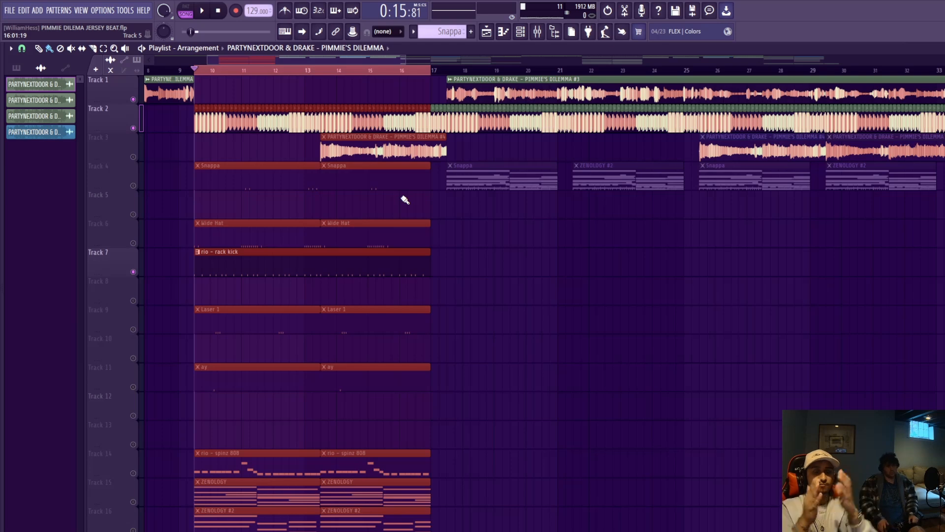
{"action": "key", "text": "space"}
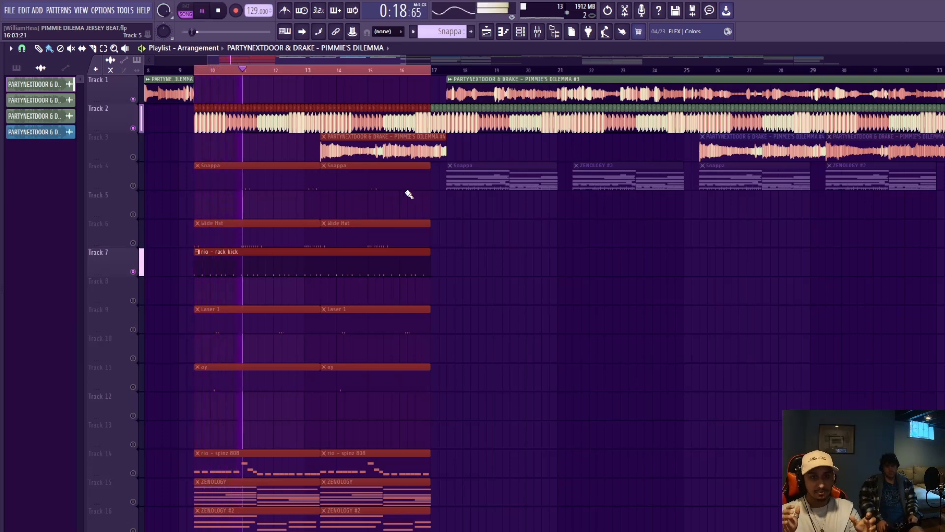
{"action": "key", "text": "space"}
{"action": "key", "text": "F9"}
{"action": "key", "text": "space"}
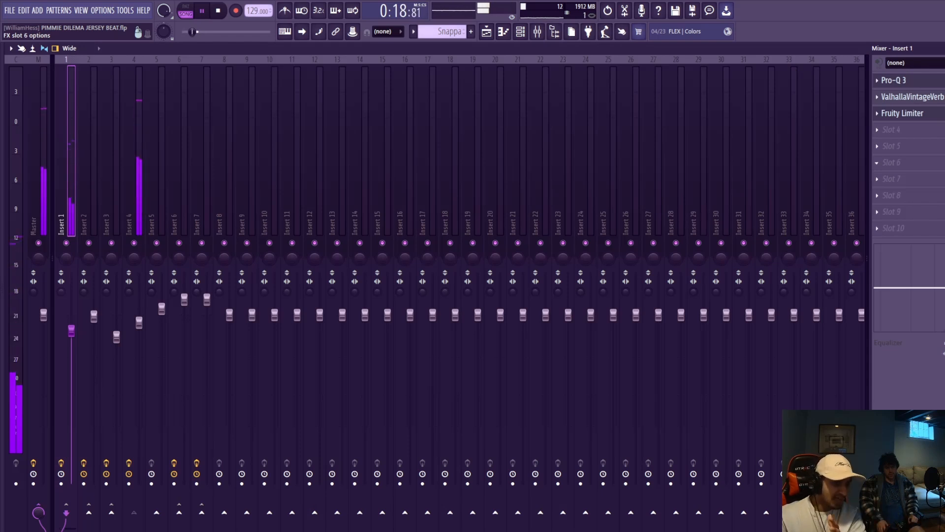
{"action": "key", "text": "space"}
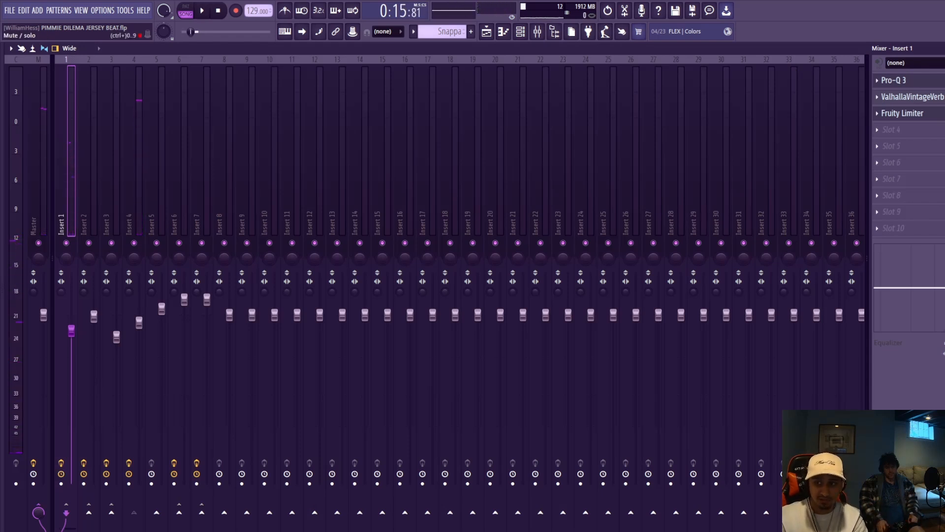
{"action": "key", "text": "space"}
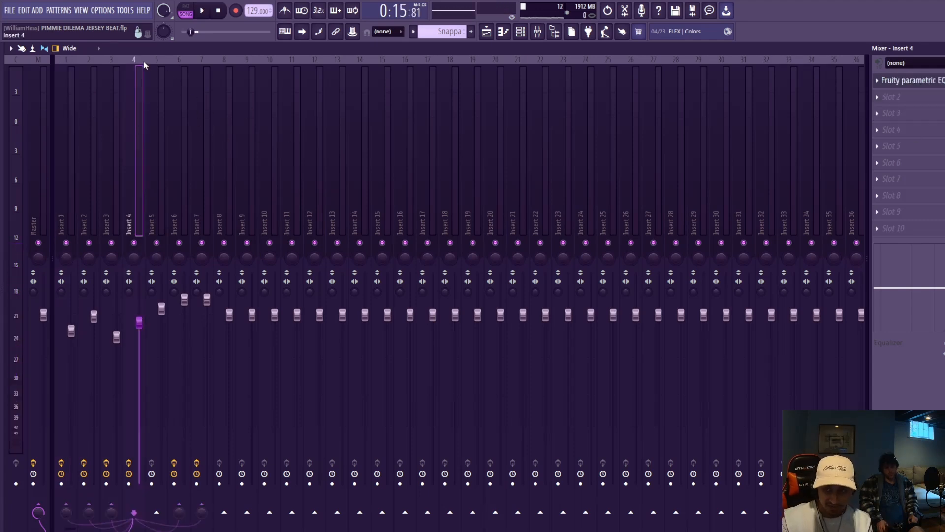
Step: Look over the effect chain on mixer Insert 1, including its Fruity Limiter
{"action": "left_click", "coordinate": [68, 61]}
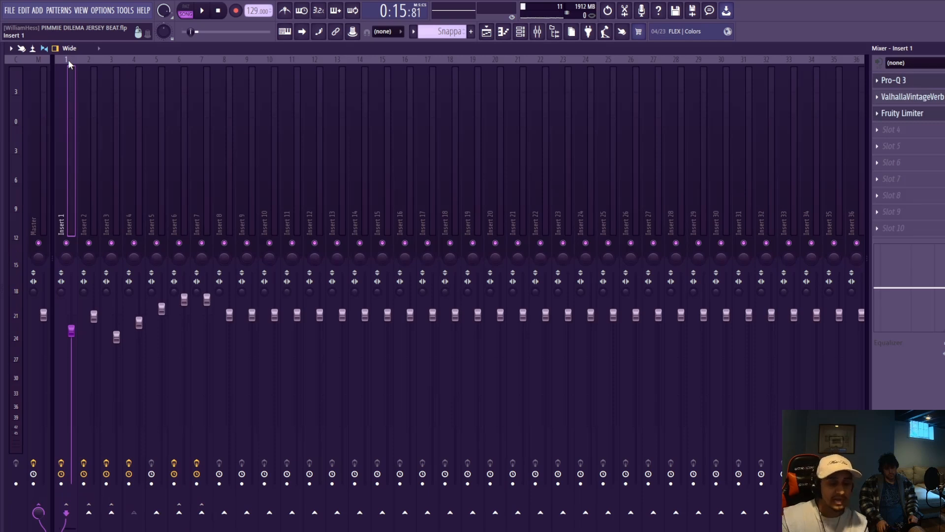
{"action": "left_click", "coordinate": [537, 32]}
{"action": "left_click", "coordinate": [485, 31]}
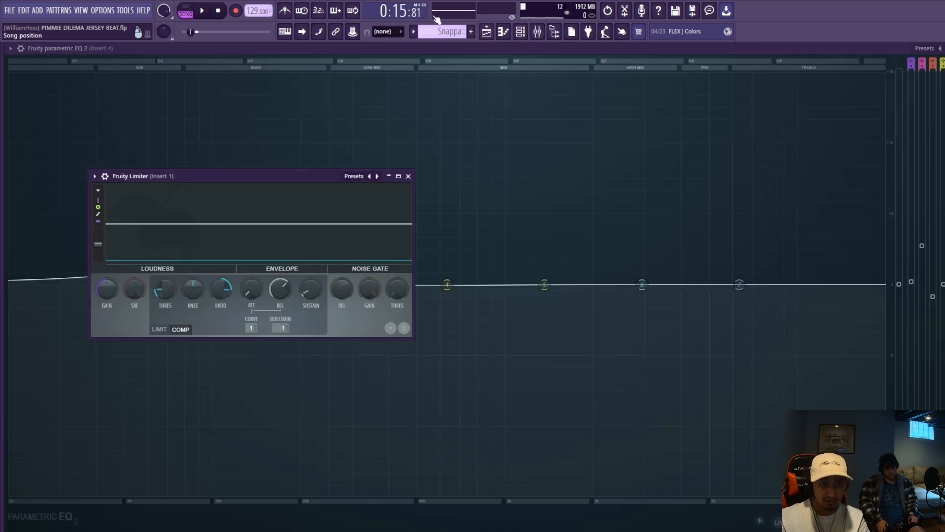
{"action": "left_click", "coordinate": [537, 32]}
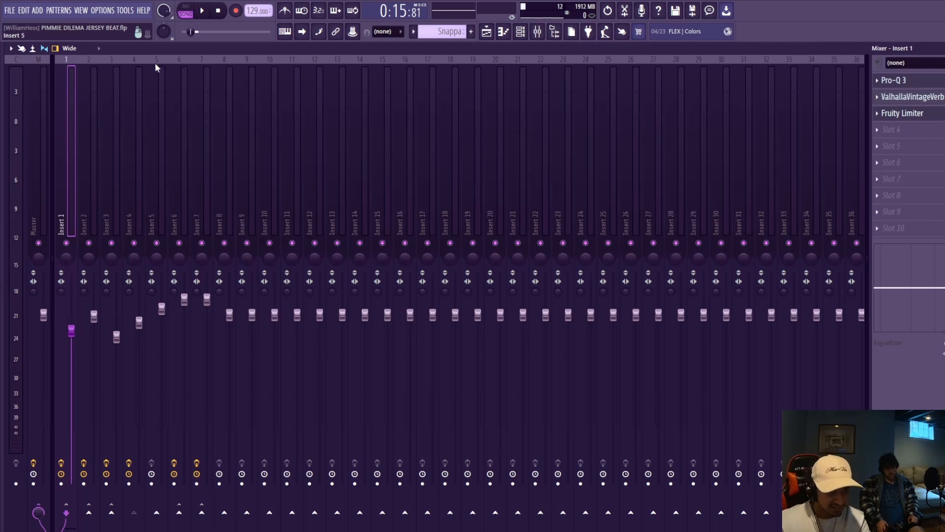
Step: Try to sidechain the kick's mixer track, Insert 4, to Insert 8
{"action": "left_click", "coordinate": [136, 65]}
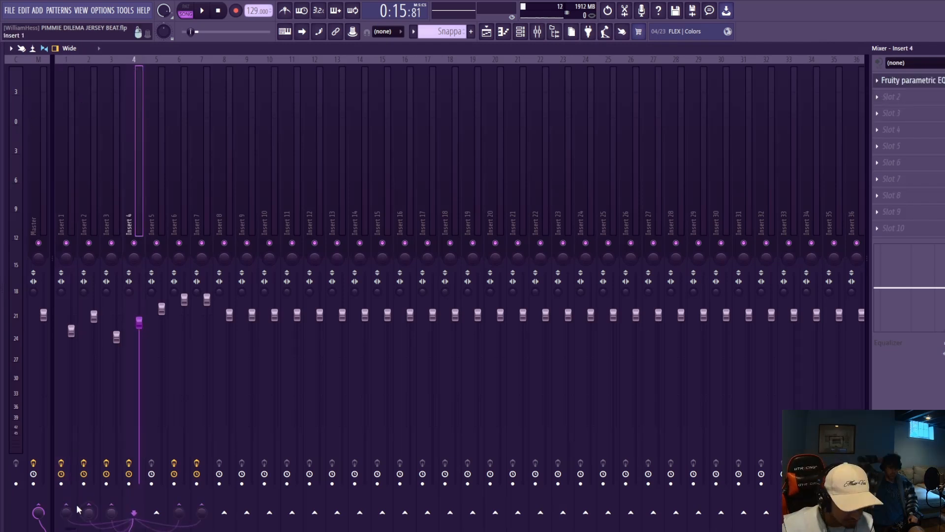
{"action": "right_click", "coordinate": [225, 517]}
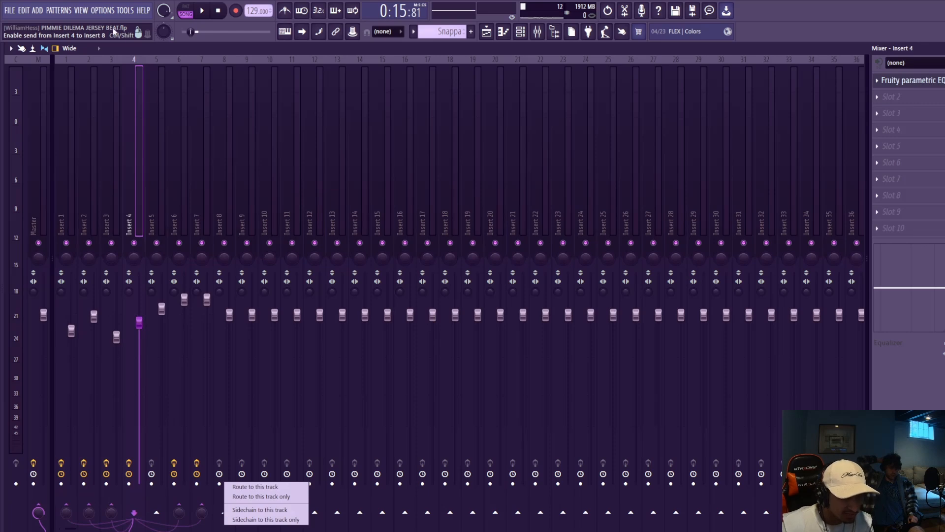
{"action": "left_click", "coordinate": [270, 511]}
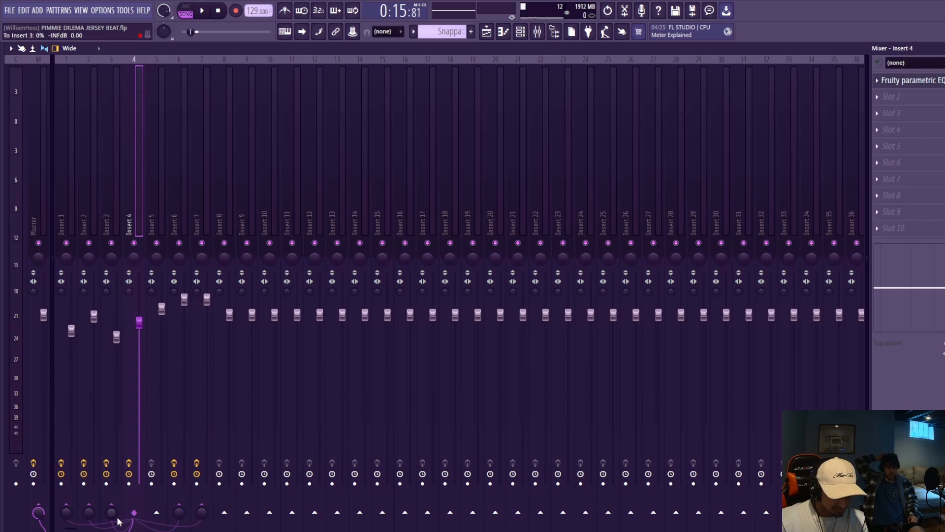
Step: Show the compressor settings of the Fruity Limiter on Insert 1 and lower the threshold during playback
{"action": "left_click", "coordinate": [67, 502]}
{"action": "left_click", "coordinate": [911, 114]}
{"action": "left_click", "coordinate": [181, 331]}
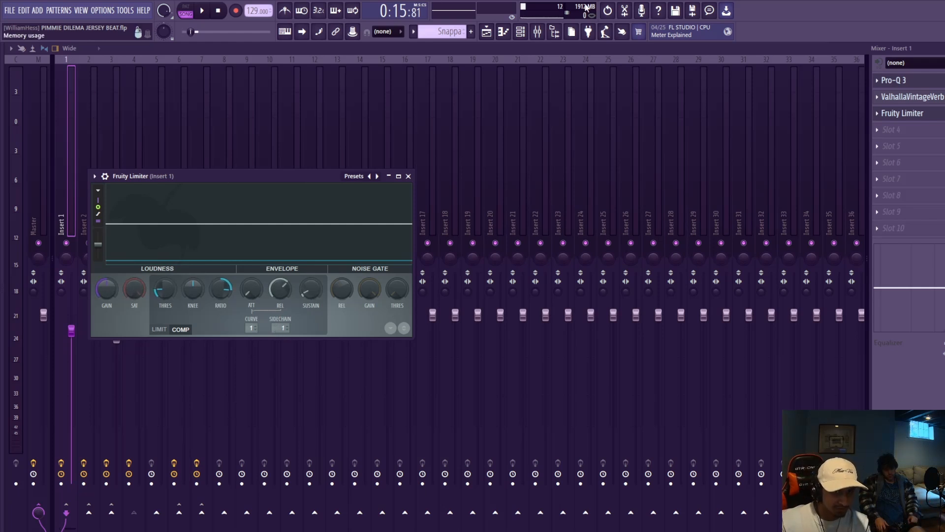
{"action": "key", "text": "space"}
{"action": "left_click_drag", "start_coordinate": [165, 290], "coordinate": [165, 315]}
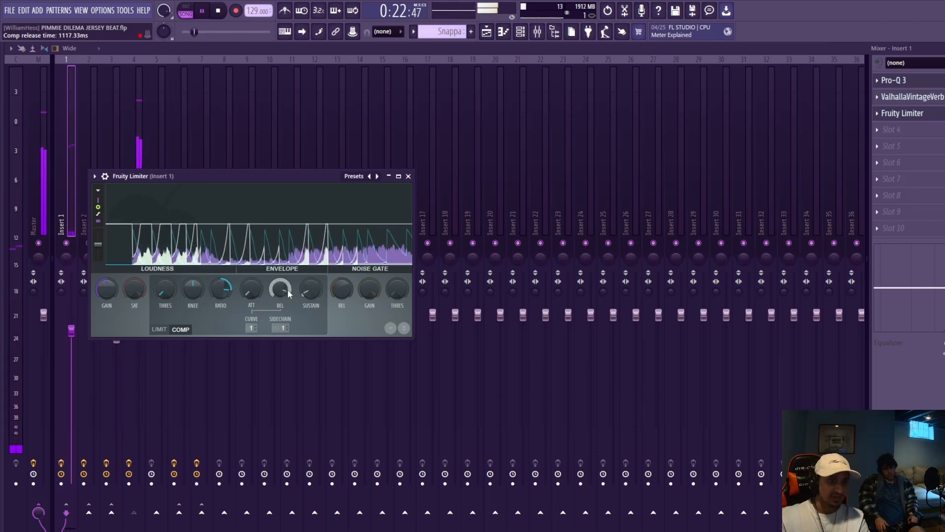
Step: Adjust the compressor's release time by ear to shape the sidechain ducking, and stop playback
{"action": "left_click_drag", "start_coordinate": [288, 291], "coordinate": [287, 322]}
{"action": "left_click_drag", "start_coordinate": [280, 289], "coordinate": [280, 277]}
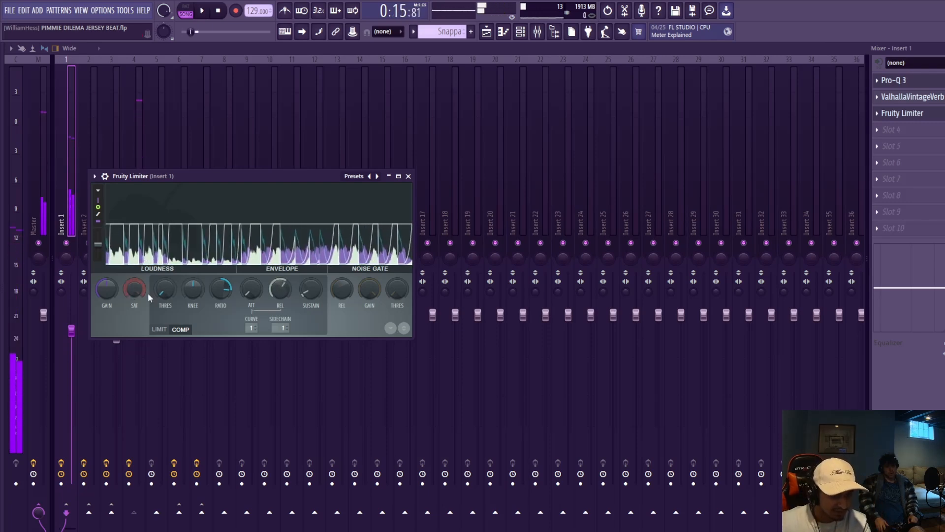
{"action": "key", "text": "space"}
Step: Raise the compressor threshold and lower its ratio on the Fruity Limiter, finishing with Insert 1 selected in the mixer
{"action": "left_click_drag", "start_coordinate": [165, 289], "coordinate": [165, 276]}
{"action": "key", "text": "space"}
{"action": "left_click_drag", "start_coordinate": [224, 291], "coordinate": [225, 315]}
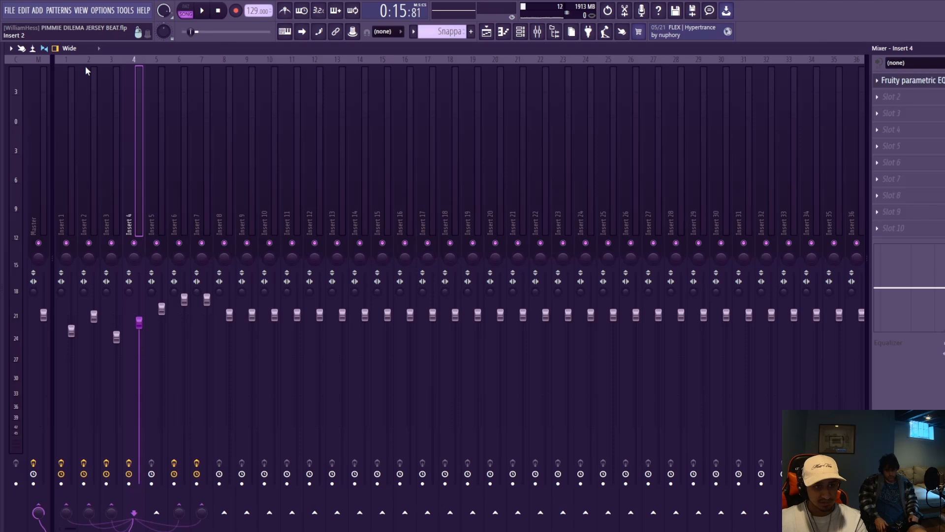
{"action": "left_click", "coordinate": [61, 67]}
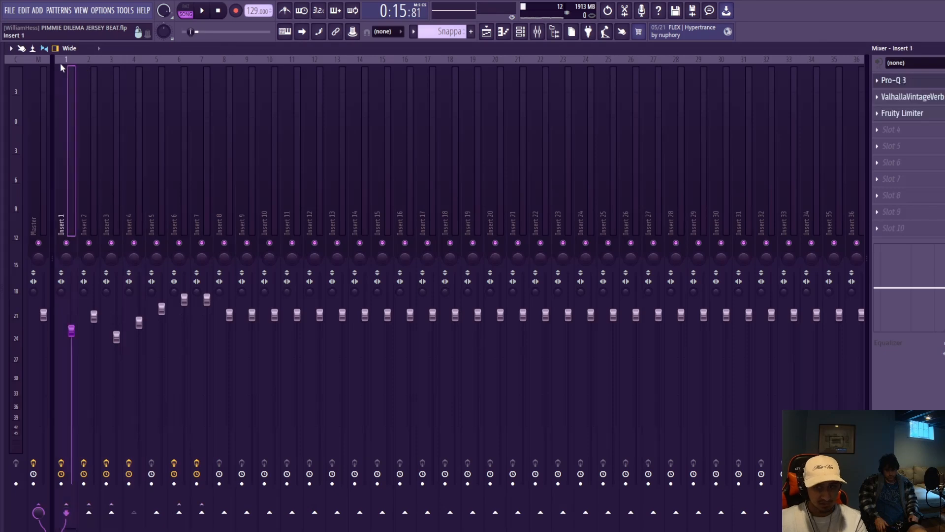
Step: Show the Pro-Q 3 equalizer settings on mixer Insert 1
{"action": "left_click", "coordinate": [891, 80]}
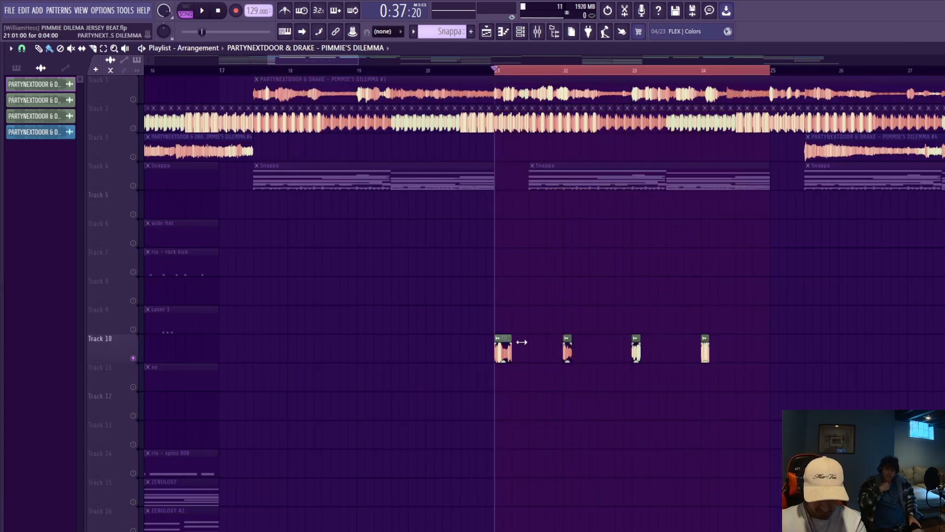
Step: Extend the first sample chop on Track 10 at bar 21, play the surrounding phrase, and undo the extension
{"action": "left_click_drag", "start_coordinate": [522, 341], "coordinate": [570, 344]}
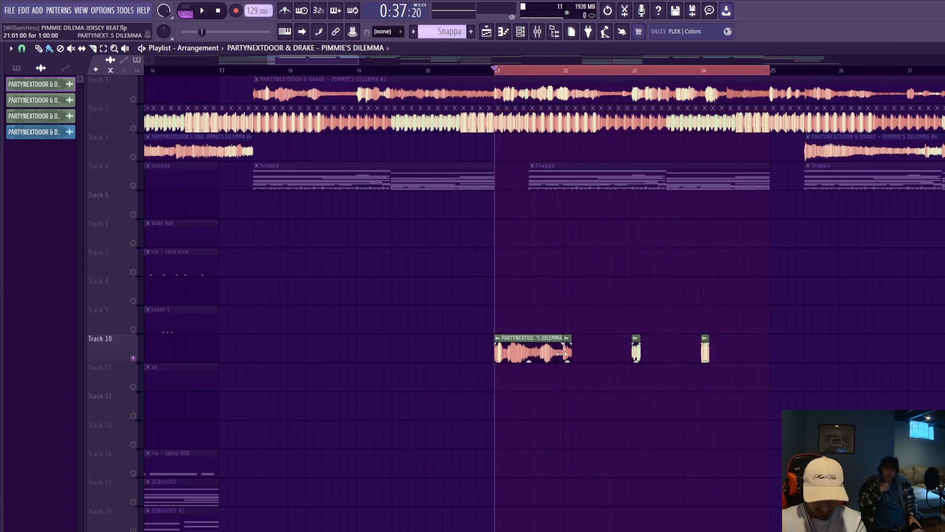
{"action": "key", "text": "space"}
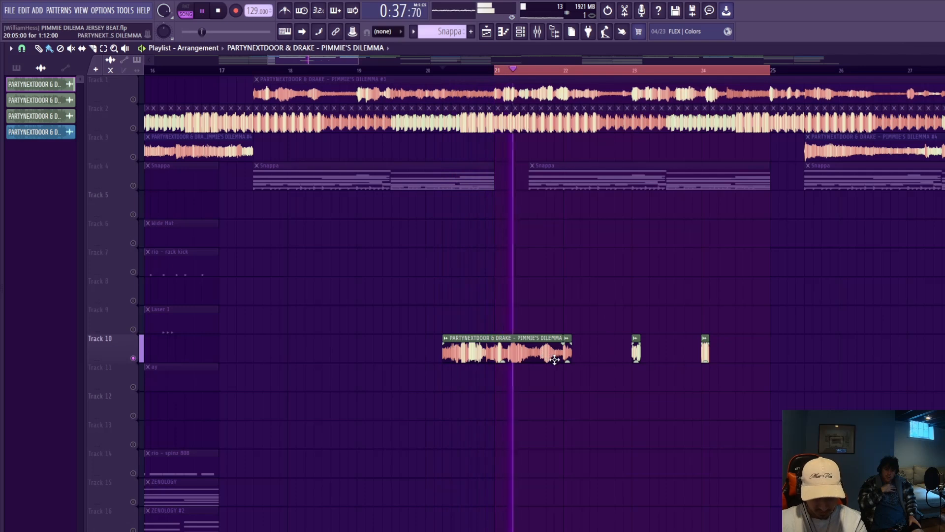
{"action": "key", "text": "space"}
{"action": "key", "text": "ctrl+z"}
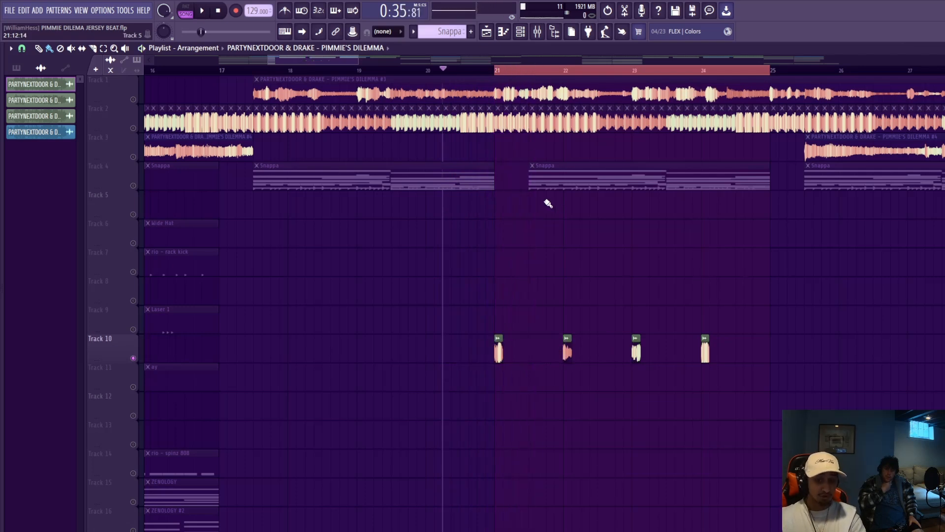
Step: Extend the second chop at bar 22 on Track 10, play its source phrase, and restore the short slice
{"action": "left_click_drag", "start_coordinate": [570, 348], "coordinate": [623, 350]}
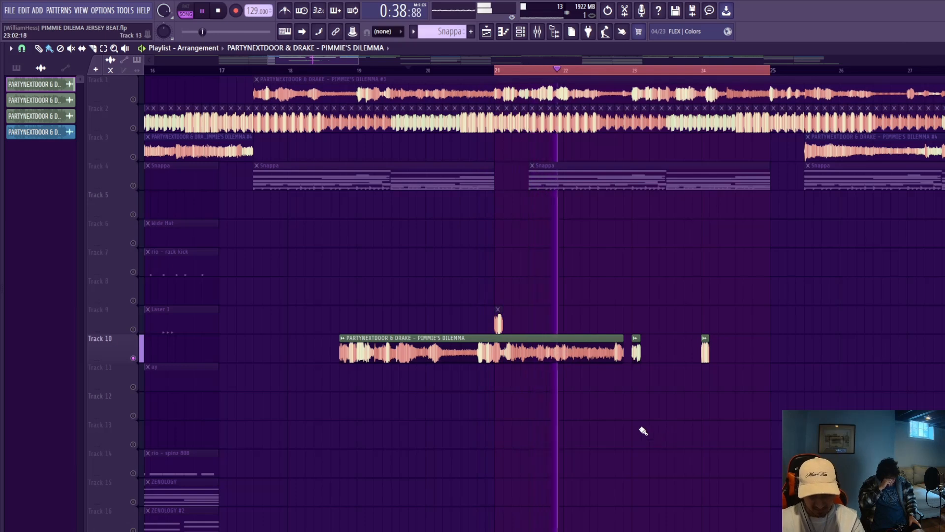
{"action": "key", "text": "space"}
{"action": "key", "text": "ctrl+z"}
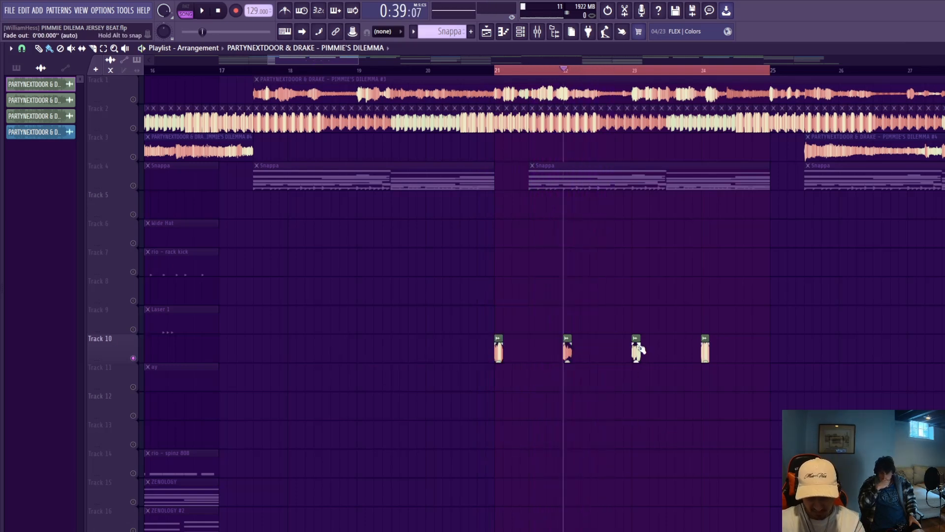
Step: Play the extended third chop from bar 23 to reveal its source phrase, and undo the changes to the clip
{"action": "right_click", "coordinate": [636, 340]}
{"action": "key", "text": "space"}
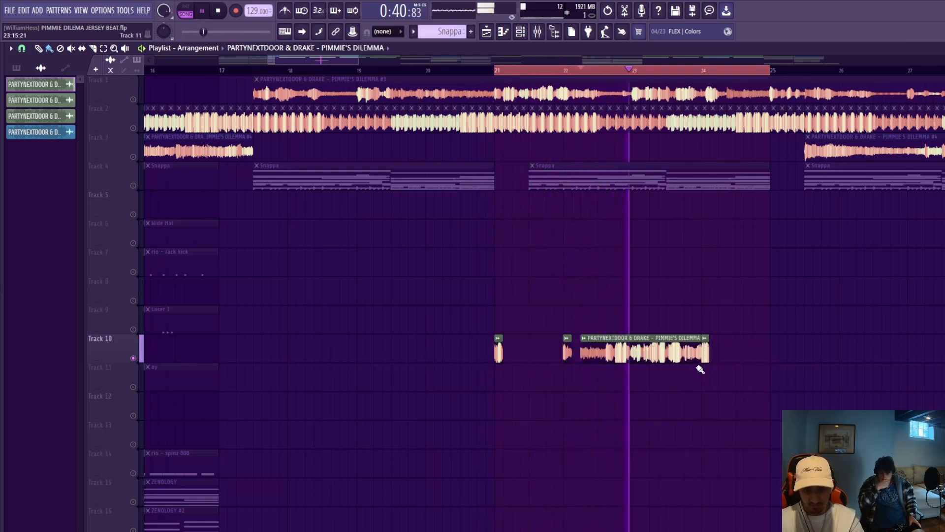
{"action": "key", "text": "space"}
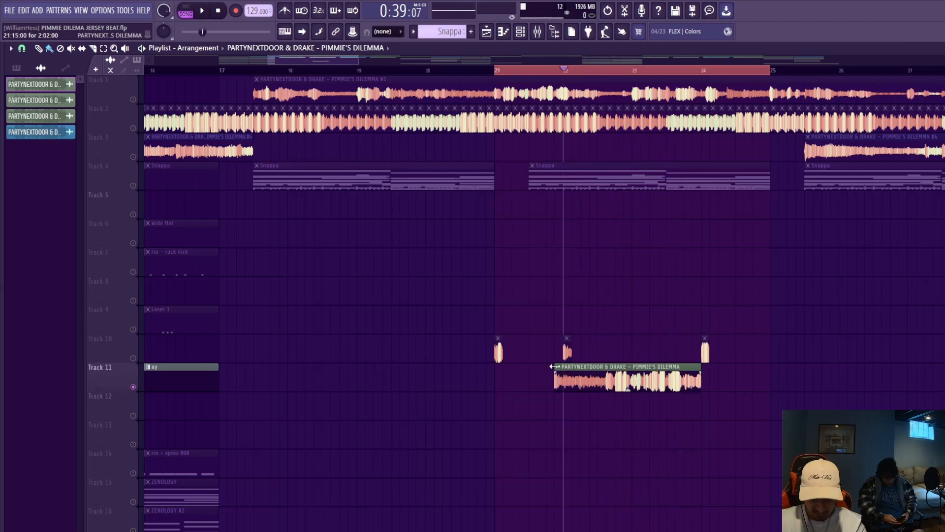
{"action": "left_click_drag", "start_coordinate": [556, 370], "coordinate": [610, 375]}
{"action": "key", "text": "ctrl+z"}
{"action": "key", "text": "ctrl+z"}
Step: Play the extended fourth chop on Track 11, trim it back to a two-step slice at bar 24, and return it to Track 10
{"action": "key", "text": "space"}
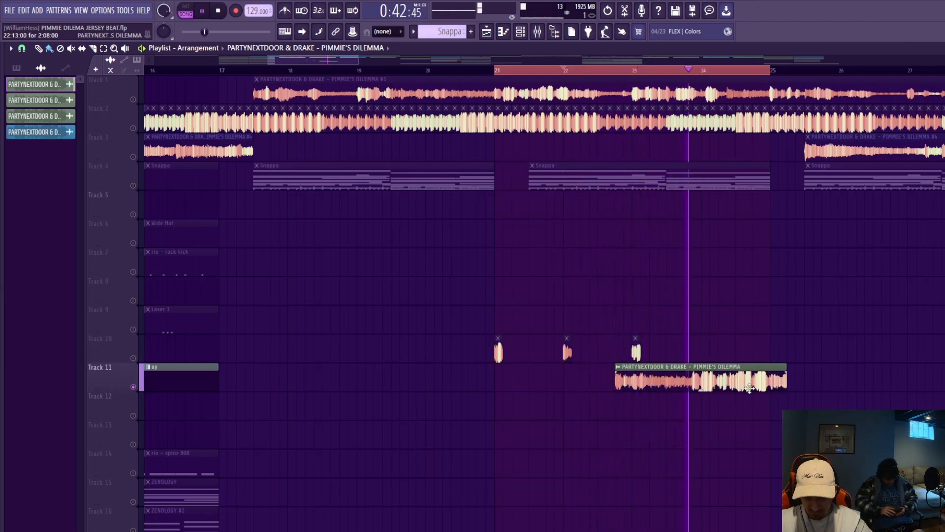
{"action": "key", "text": "space"}
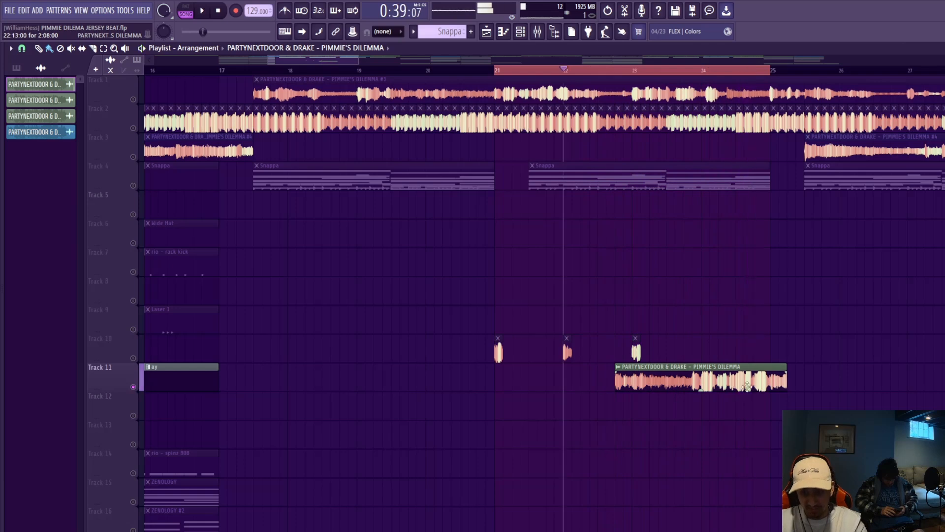
{"action": "left_click_drag", "start_coordinate": [619, 371], "coordinate": [702, 369]}
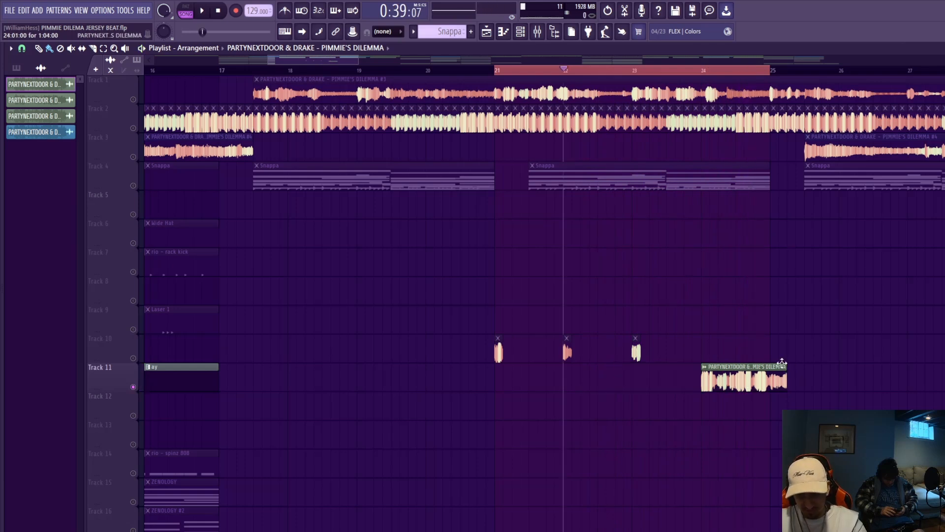
{"action": "left_click_drag", "start_coordinate": [784, 363], "coordinate": [719, 373]}
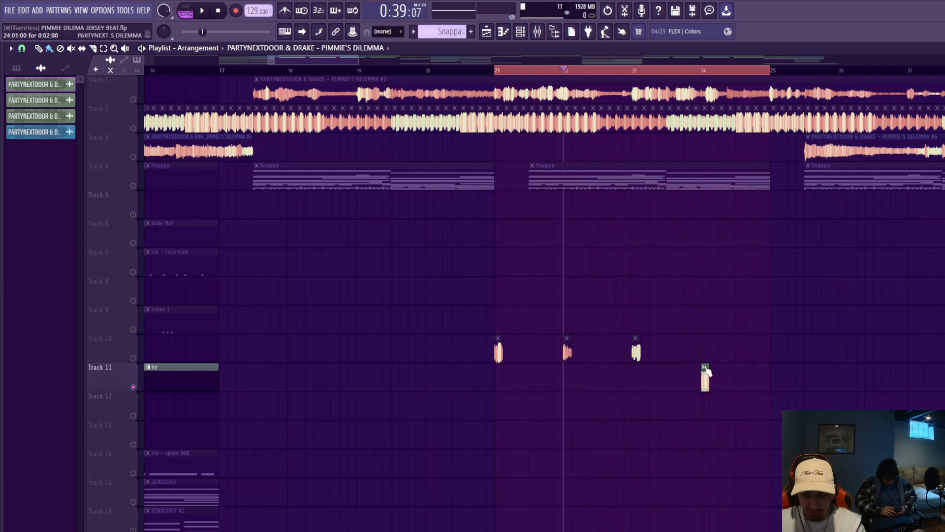
{"action": "double_click", "coordinate": [706, 373]}
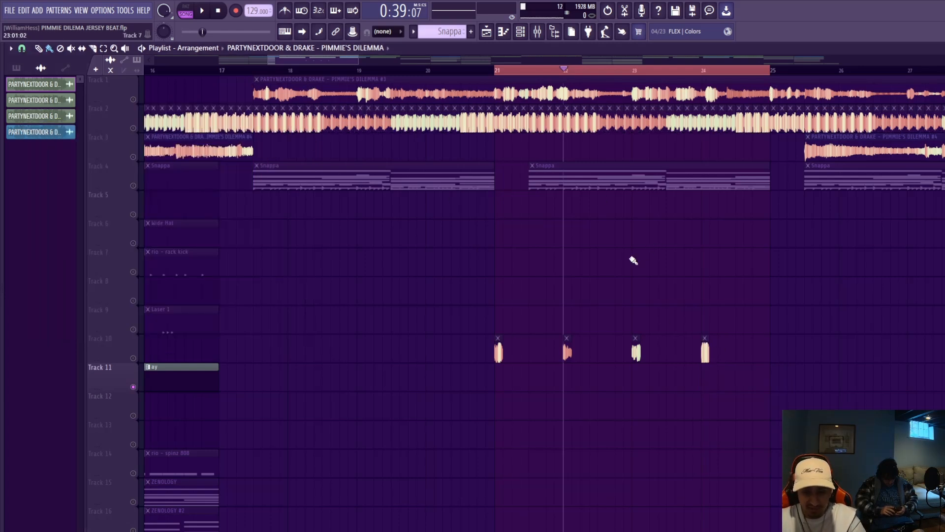
Step: Extend the start of the sample clip on Track 11, unmute the track, play the phrase, and delete the clip
{"action": "left_click", "coordinate": [496, 70]}
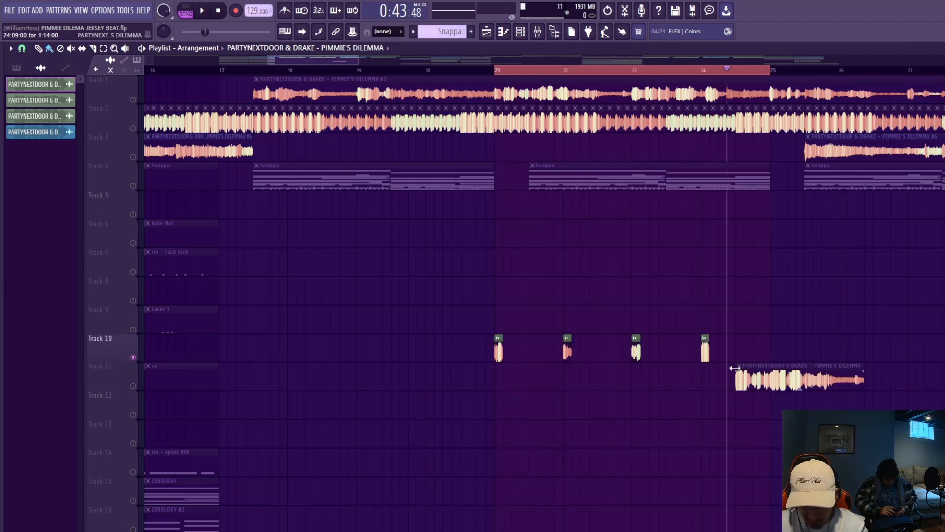
{"action": "left_click_drag", "start_coordinate": [735, 368], "coordinate": [653, 376]}
{"action": "left_click", "coordinate": [123, 385]}
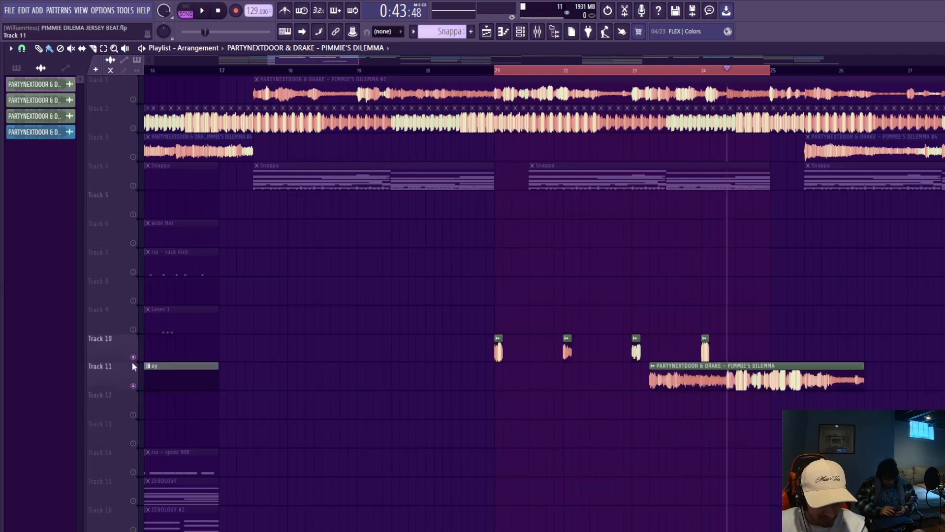
{"action": "left_click", "coordinate": [652, 69]}
{"action": "key", "text": "space"}
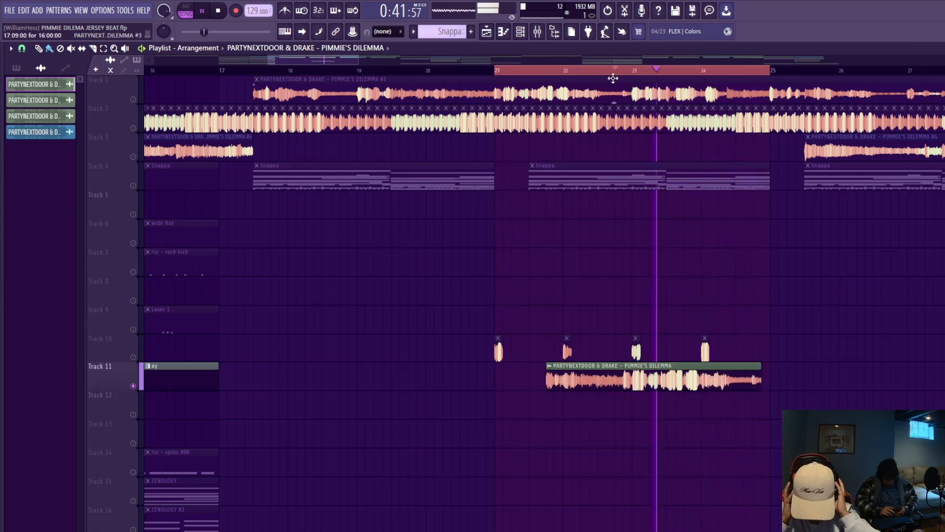
{"action": "key", "text": "space"}
{"action": "right_click", "coordinate": [639, 386]}
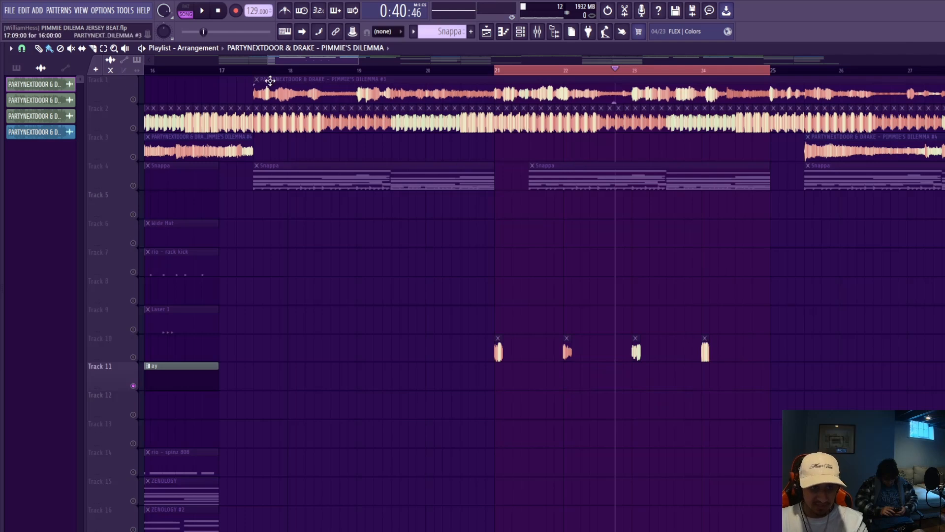
Step: Delete the four short sample chops at bars 21 to 24 on Track 10
{"action": "right_click", "coordinate": [705, 352]}
{"action": "right_click", "coordinate": [636, 352]}
{"action": "right_click", "coordinate": [567, 351]}
{"action": "right_click", "coordinate": [498, 351]}
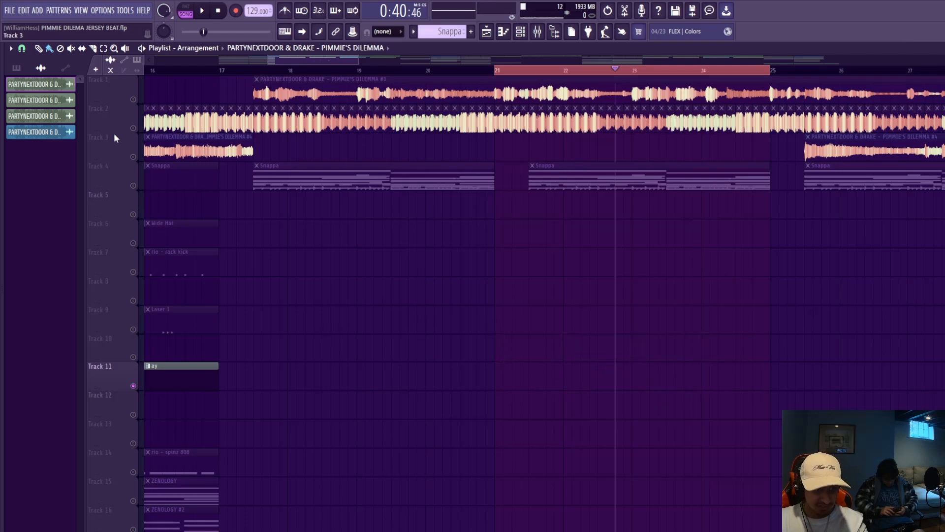
Step: Unmute Track 2, mute Track 11, and play the chopped sample on Track 2 by itself
{"action": "left_click", "coordinate": [133, 128]}
{"action": "left_click_drag", "start_coordinate": [505, 72], "coordinate": [496, 72]}
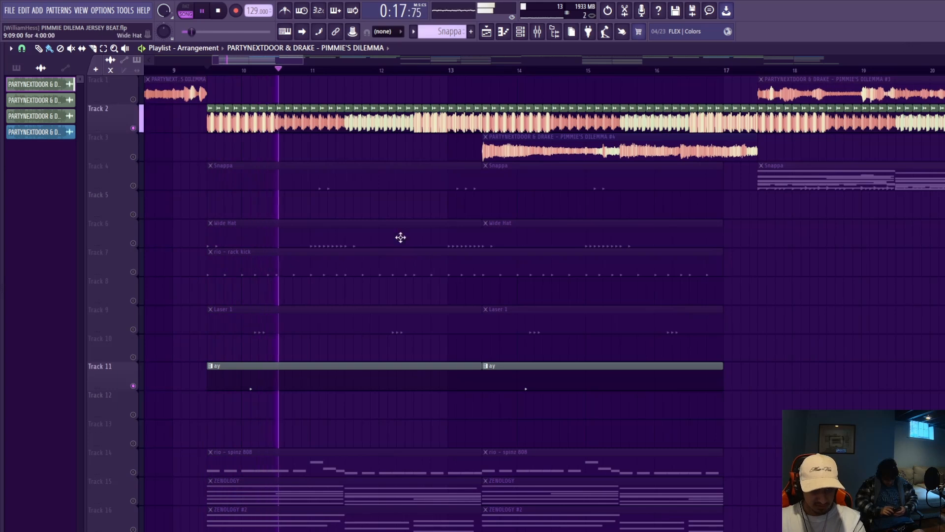
{"action": "left_click", "coordinate": [133, 387]}
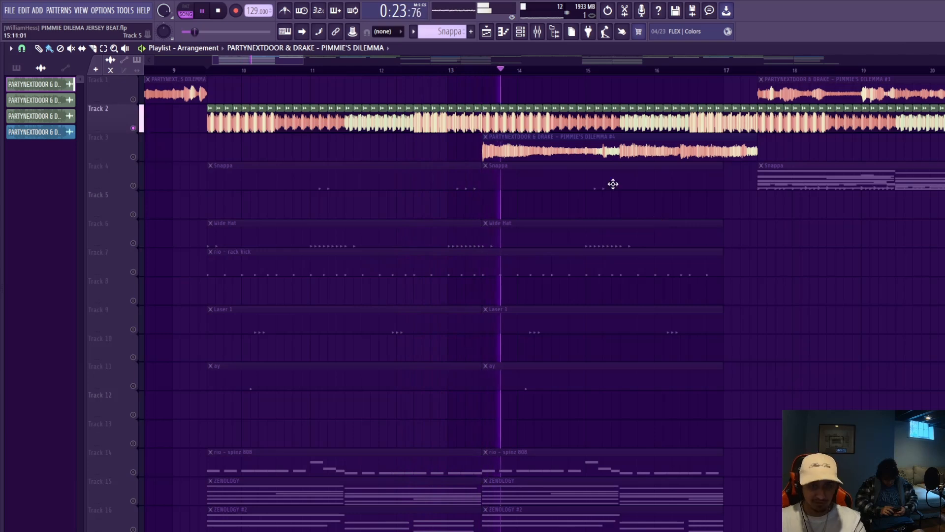
Step: Play the Track 3 sample clip alone from 13:09:00, and play it again together with the unmuted Track 2 chops
{"action": "left_click", "coordinate": [359, 71]}
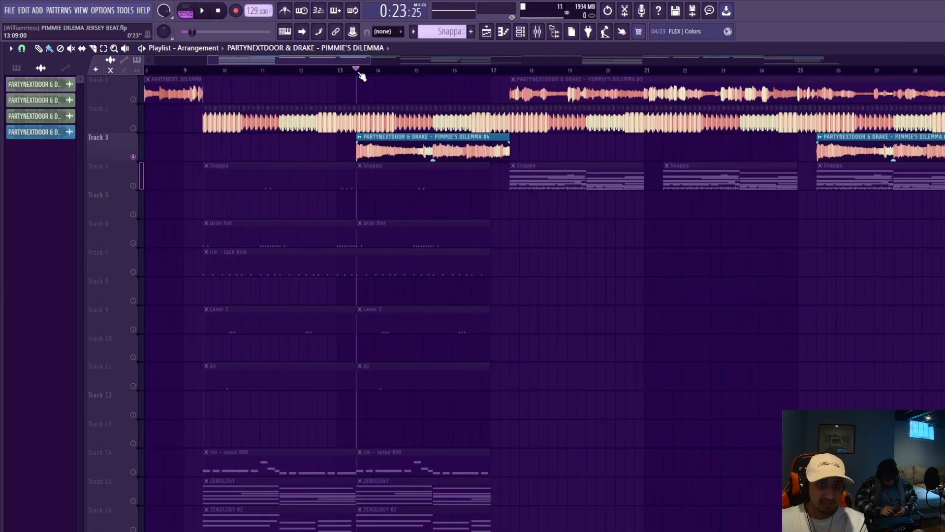
{"action": "key", "text": "space"}
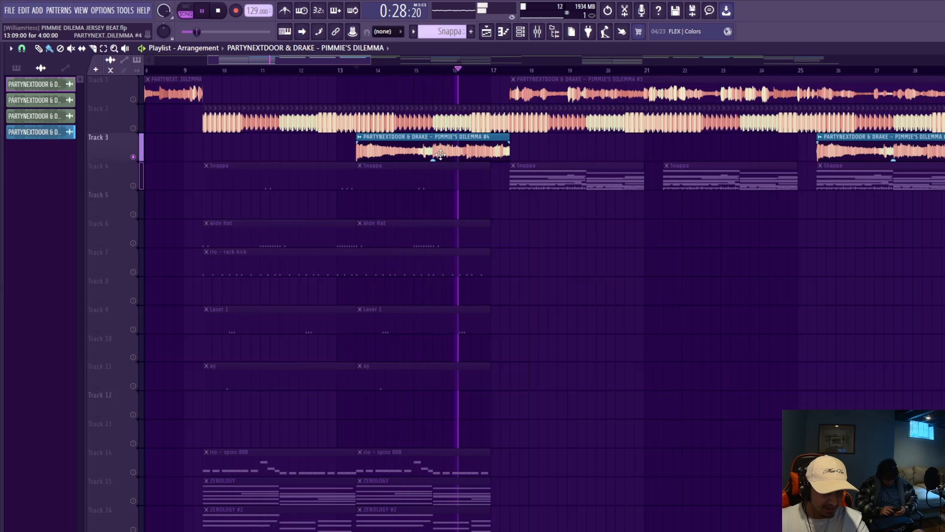
{"action": "key", "text": "space"}
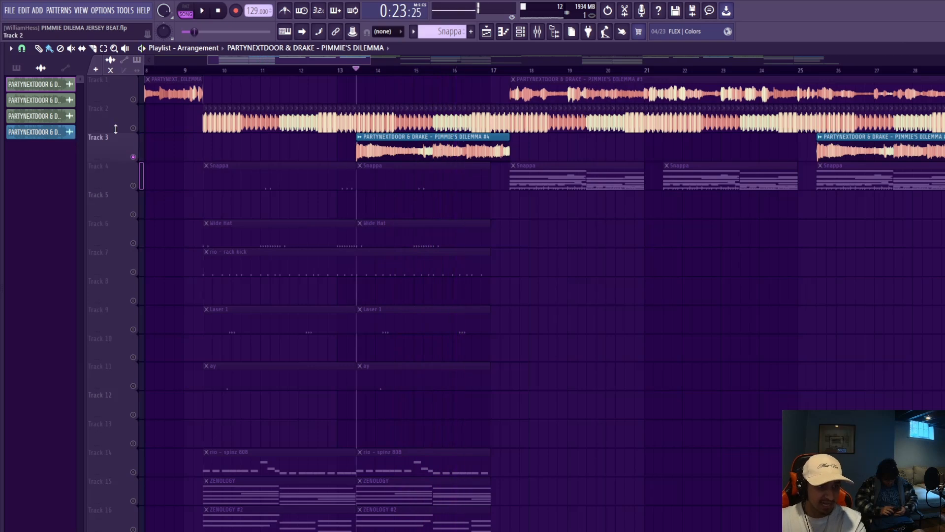
{"action": "left_click", "coordinate": [133, 128]}
{"action": "key", "text": "space"}
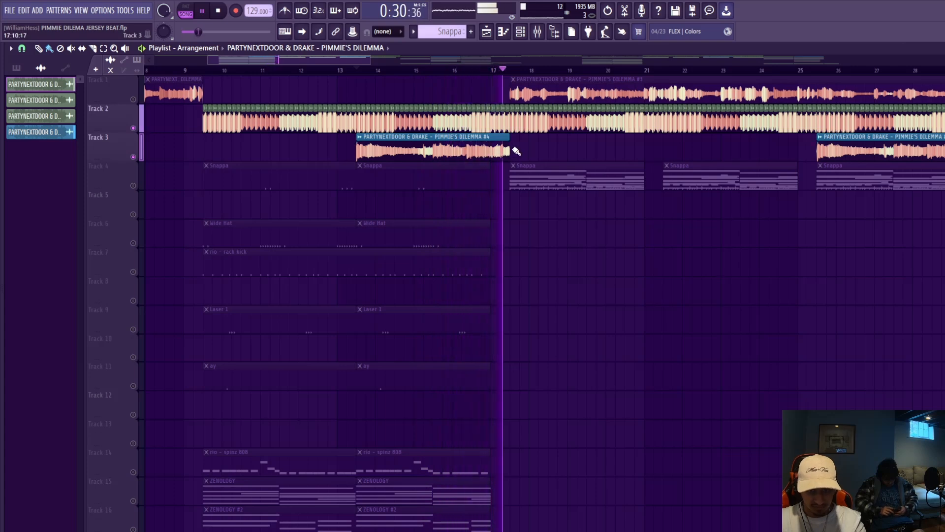
{"action": "key", "text": "space"}
Step: Select the time range of the Track 3 clip and show the PIMMIE'S DILEMMA #4 channel's pitch and time-stretching settings
{"action": "key", "text": "ctrl+Return"}
{"action": "double_click", "coordinate": [453, 151]}
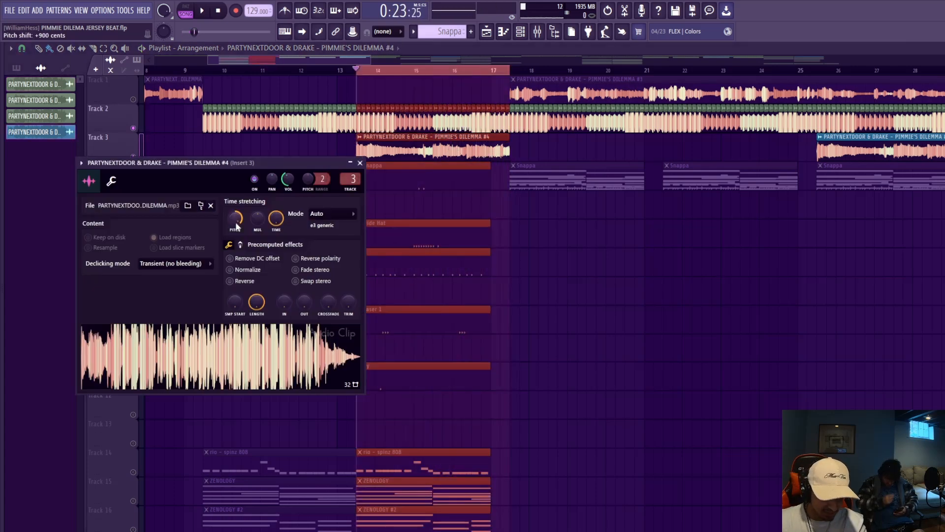
{"action": "left_click", "coordinate": [360, 162]}
{"action": "key", "text": "F6"}
{"action": "key", "text": "F6"}
Step: Show the Fruity parametric EQ 2, ValhallaVintageVerb and Fruity Limiter settings on mixer Insert 3, closing each one
{"action": "key", "text": "F9"}
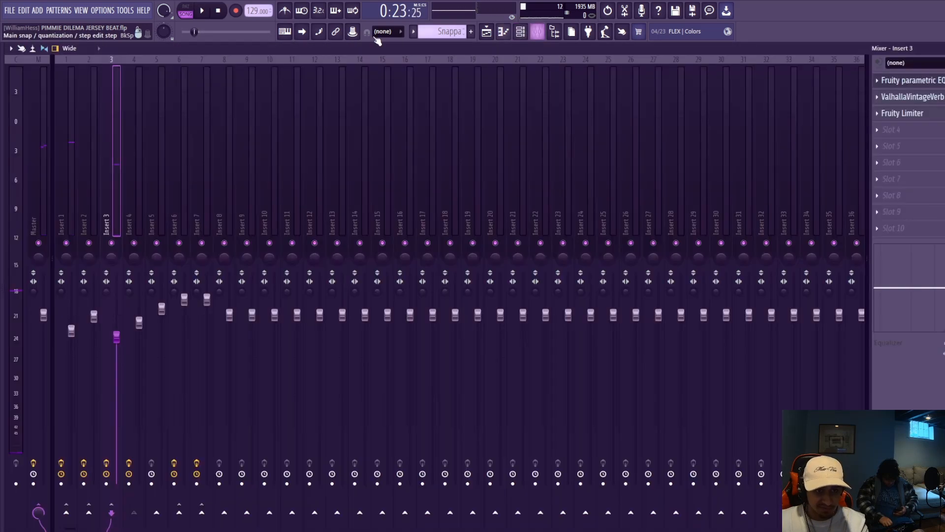
{"action": "left_click", "coordinate": [910, 80]}
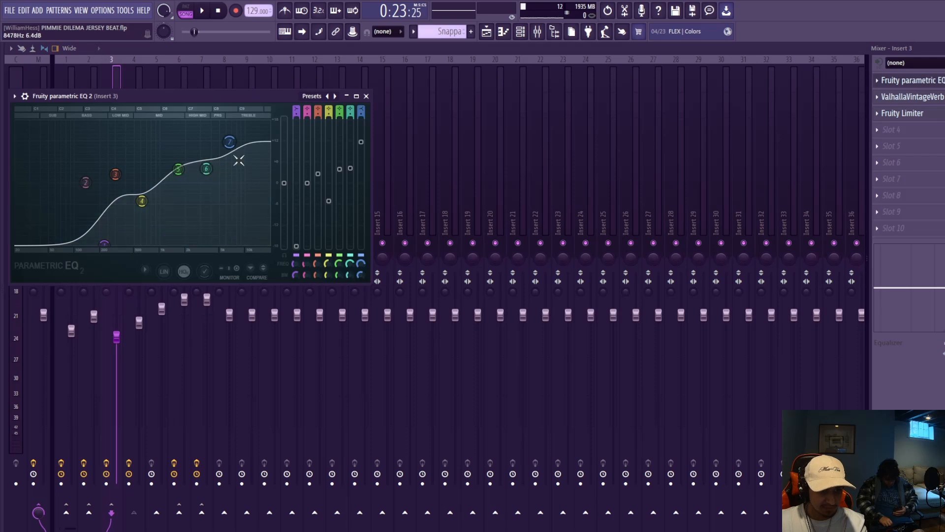
{"action": "left_click", "coordinate": [367, 96]}
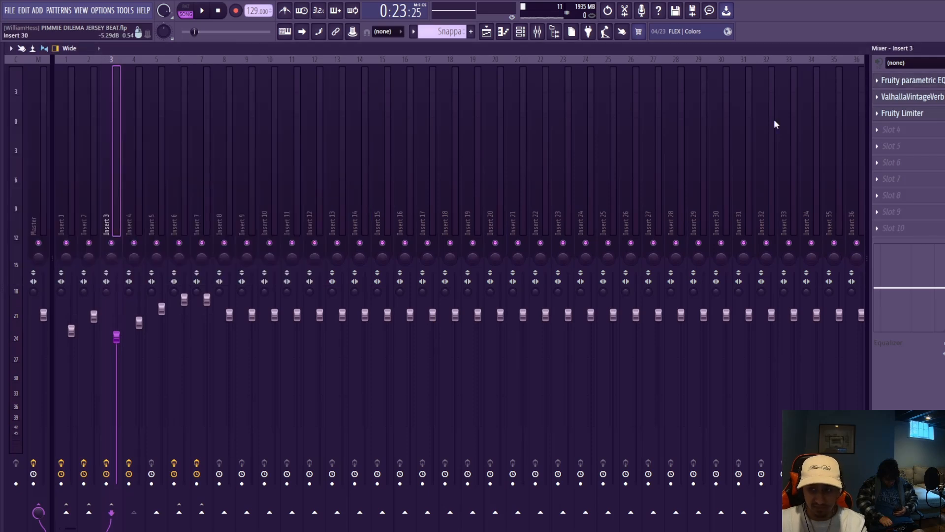
{"action": "left_click", "coordinate": [926, 98]}
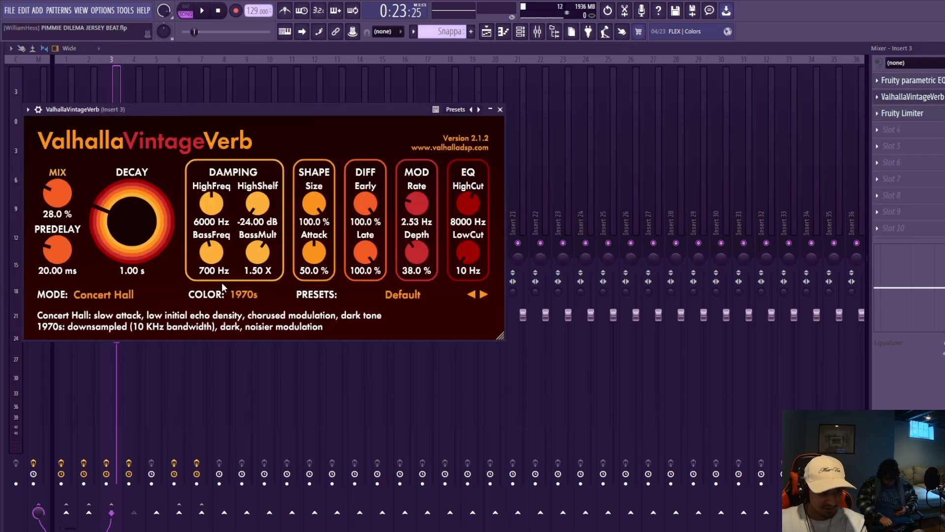
{"action": "left_click", "coordinate": [500, 109]}
{"action": "left_click", "coordinate": [902, 112]}
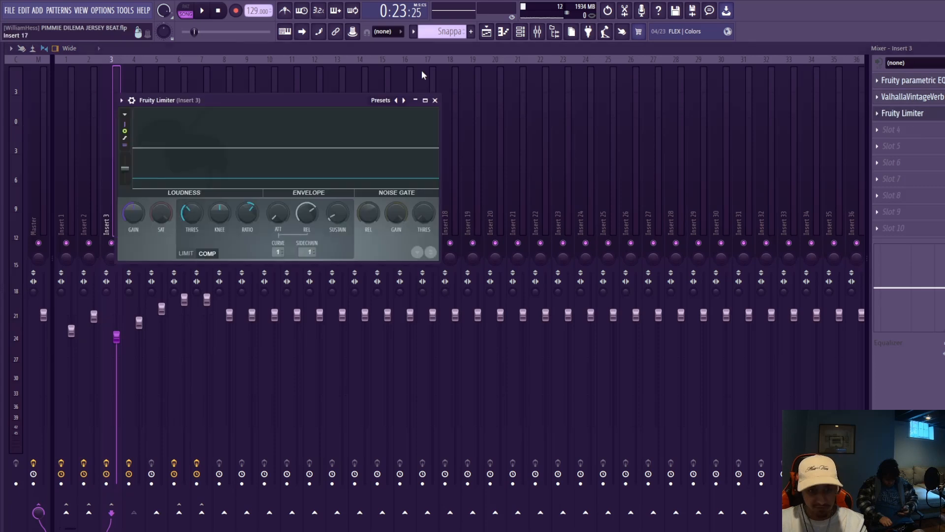
{"action": "left_click", "coordinate": [436, 101]}
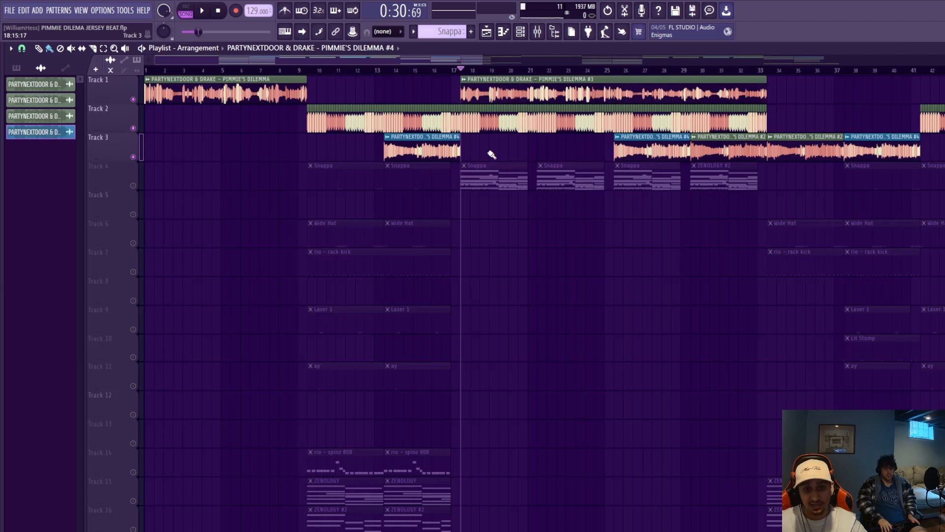
Step: Review the playlist arrangement around bar 17 and show the ZENOLOGY chord notes in the piano roll
{"action": "scroll", "coordinate": [515, 160], "scroll_direction": "up", "scroll_amount": 2}
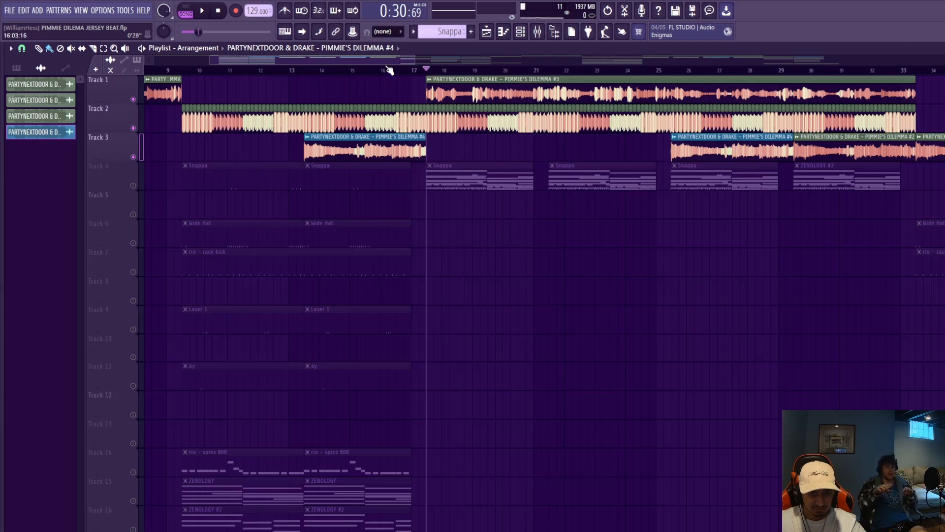
{"action": "scroll", "coordinate": [343, 282], "scroll_direction": "down", "scroll_amount": 1}
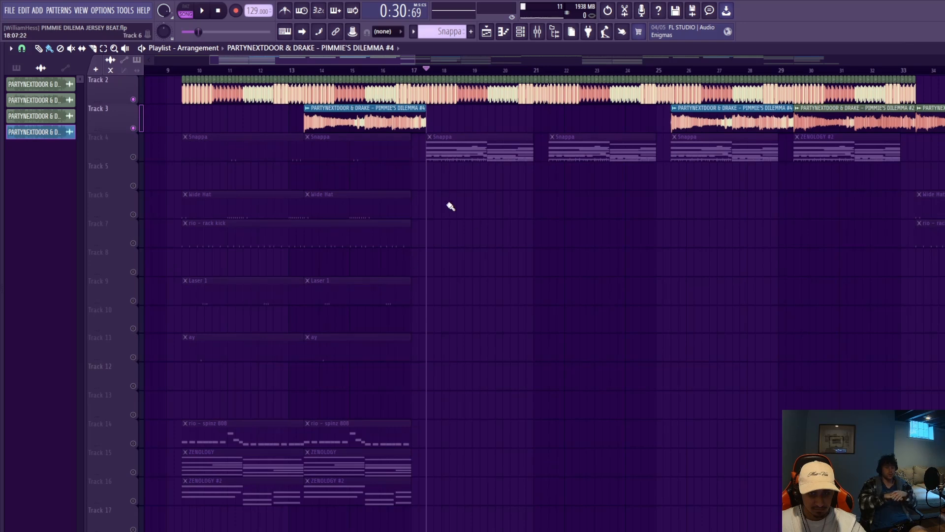
{"action": "scroll", "coordinate": [396, 272], "scroll_direction": "up", "scroll_amount": 1}
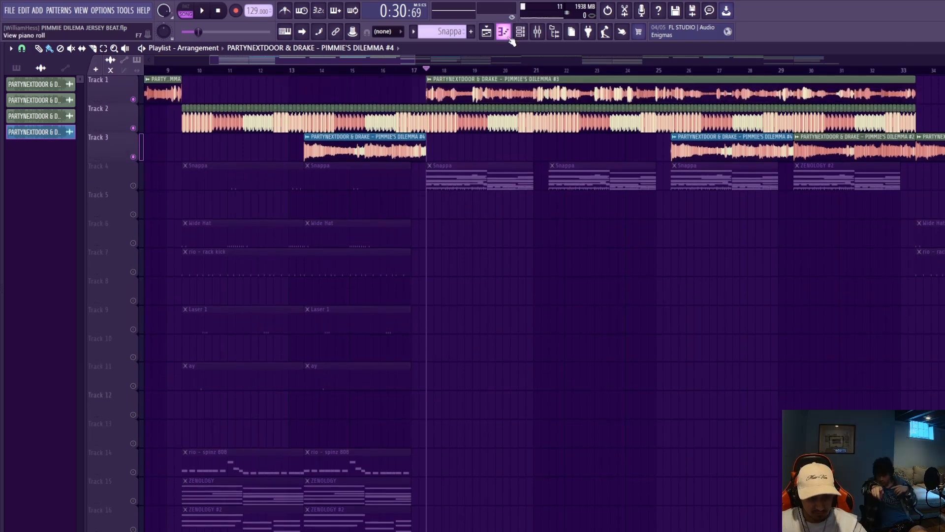
{"action": "scroll", "coordinate": [383, 404], "scroll_direction": "down", "scroll_amount": 1}
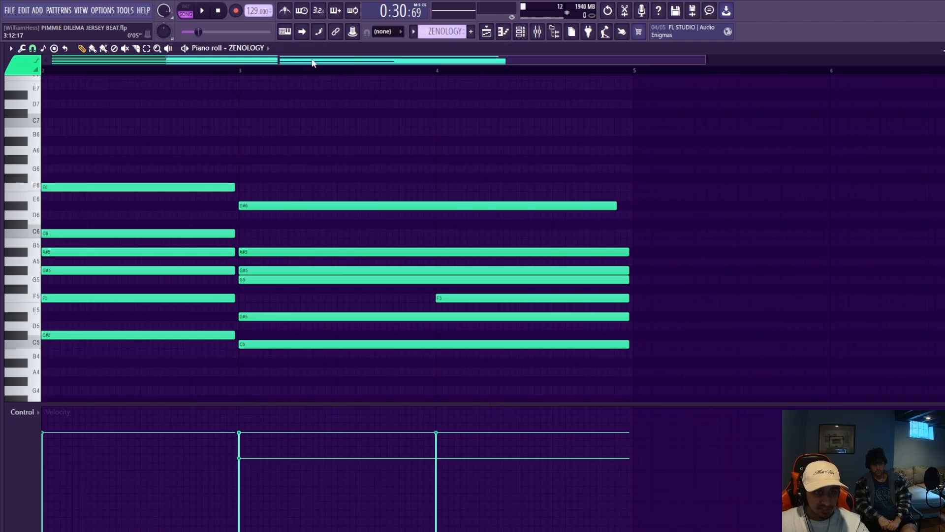
Step: Show the ZENOLOGY instrument with its Phase EP 1 preset and move its window off the piano roll notes
{"action": "left_click_drag", "start_coordinate": [314, 63], "coordinate": [46, 58]}
{"action": "left_click", "coordinate": [521, 34]}
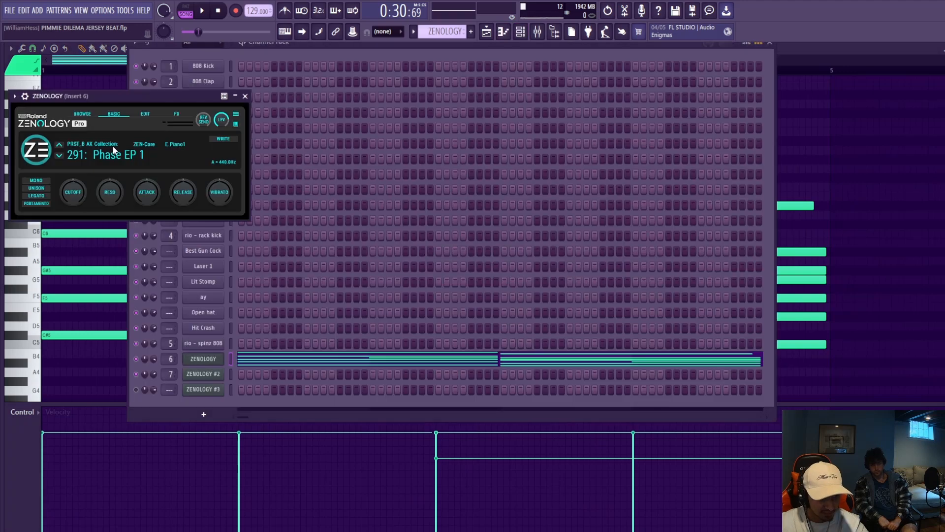
{"action": "left_click_drag", "start_coordinate": [157, 97], "coordinate": [642, 129]}
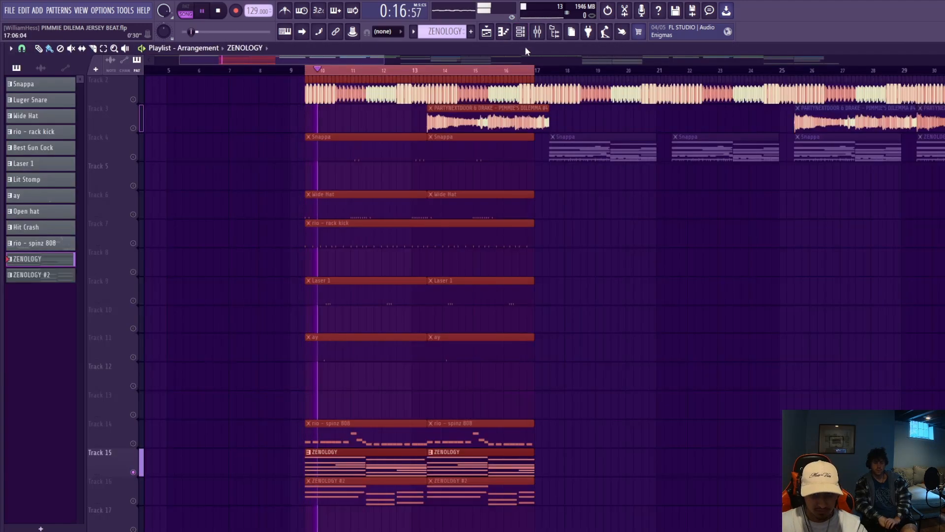
Step: Show the ZENOLOGY chord notes in the piano roll while the beat plays, and replay a short part of the first chord
{"action": "left_click", "coordinate": [521, 32]}
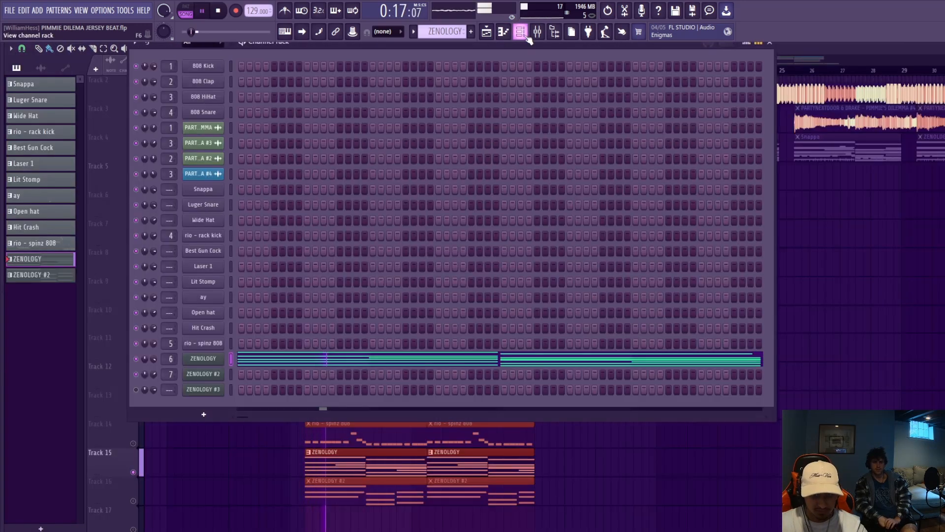
{"action": "left_click", "coordinate": [402, 364]}
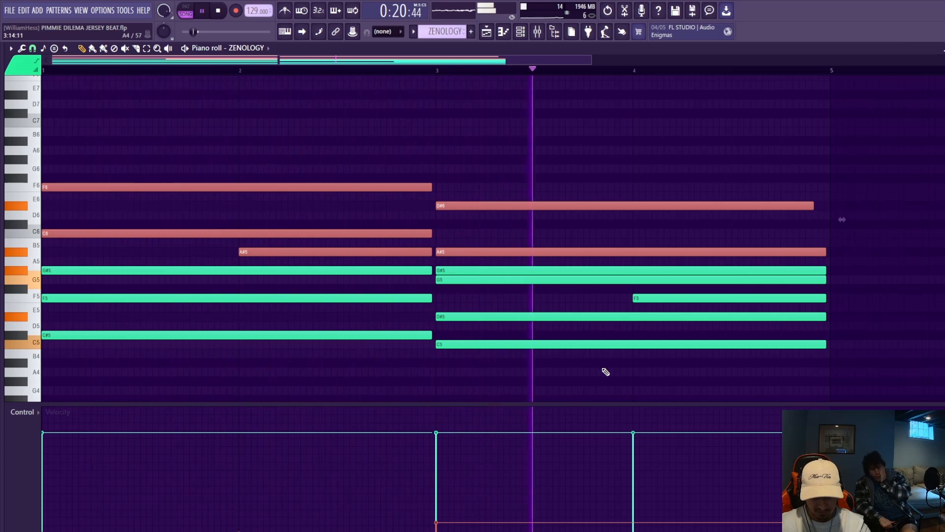
{"action": "key", "text": "space"}
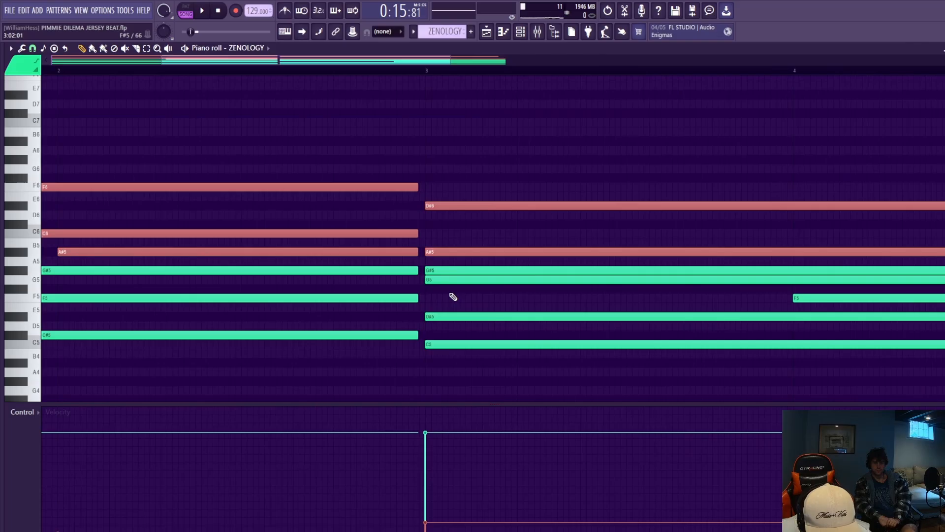
{"action": "scroll", "coordinate": [345, 296], "scroll_direction": "down", "scroll_amount": 3}
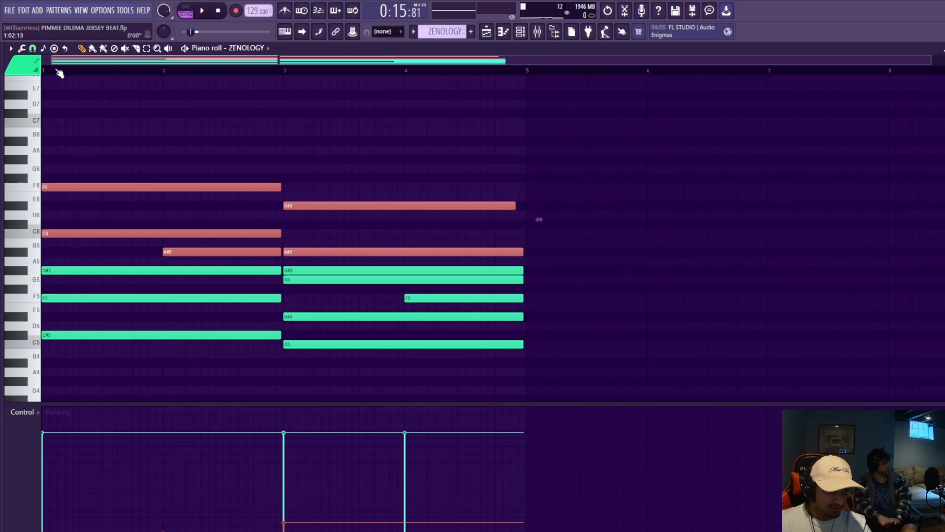
{"action": "key", "text": "space"}
{"action": "key", "text": "space"}
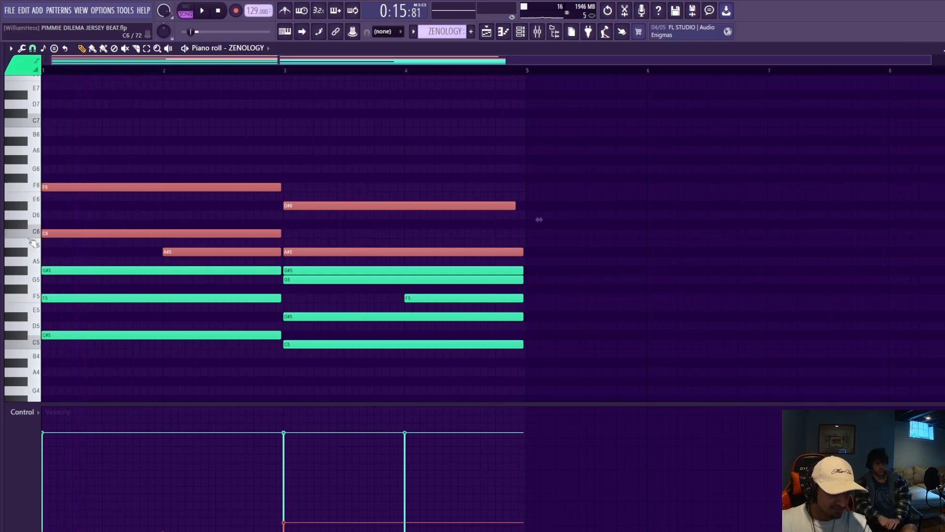
Step: Raise the velocity of the first chord's F6 and C6 notes and play the result
{"action": "left_click", "coordinate": [45, 230], "text": "ctrl"}
{"action": "left_click_drag", "start_coordinate": [47, 522], "coordinate": [33, 445]}
{"action": "key", "text": "space"}
{"action": "key", "text": "space"}
{"action": "left_click_drag", "start_coordinate": [81, 147], "coordinate": [90, 238]}
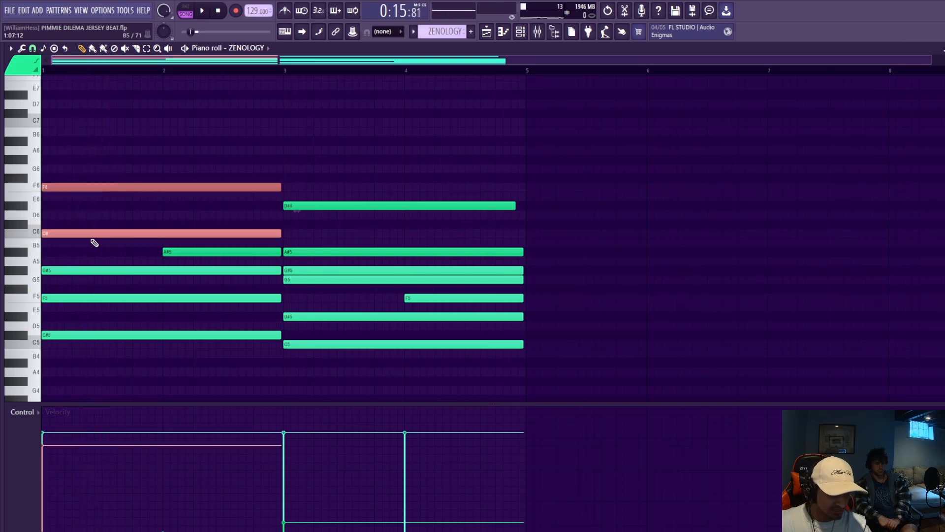
Step: Select only the first chord's F6 note, raise its velocity further and play the chord again
{"action": "left_click", "coordinate": [96, 145], "text": "ctrl"}
{"action": "left_click_drag", "start_coordinate": [96, 147], "coordinate": [97, 222]}
{"action": "left_click_drag", "start_coordinate": [57, 481], "coordinate": [46, 422]}
{"action": "key", "text": "space"}
{"action": "key", "text": "space"}
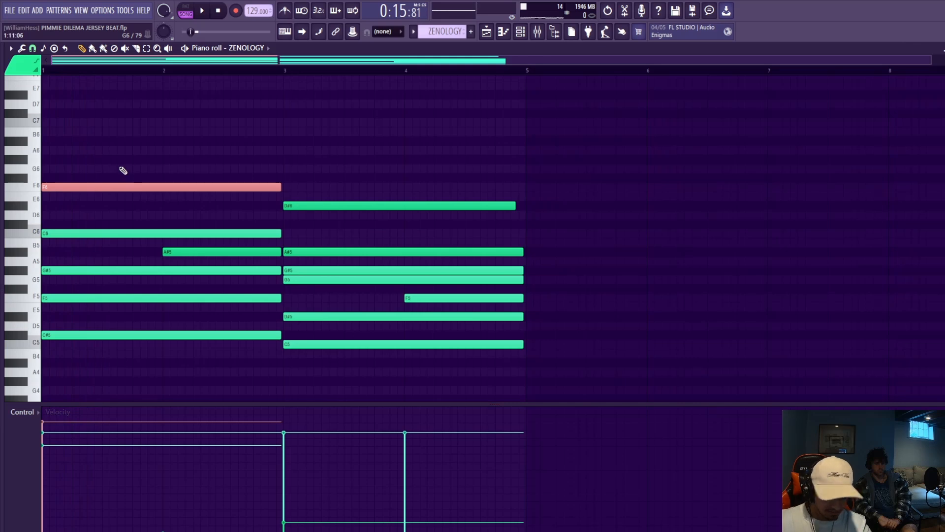
Step: Try the first chord's top note at D#6 during playback, and restore it to F6 for another listen
{"action": "key", "text": "Down"}
{"action": "key", "text": "Down"}
{"action": "key", "text": "Down"}
{"action": "key", "text": "space"}
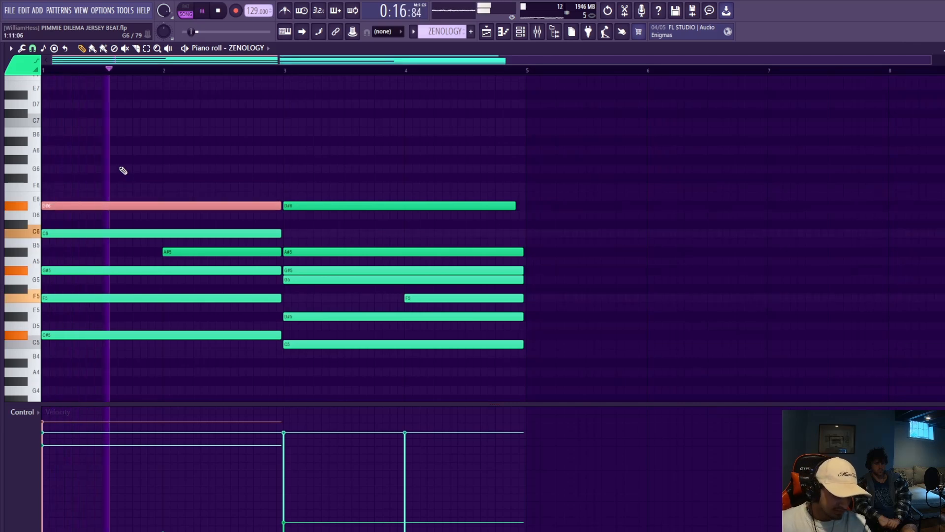
{"action": "key", "text": "space"}
{"action": "key", "text": "Up"}
{"action": "key", "text": "Up"}
{"action": "key", "text": "space"}
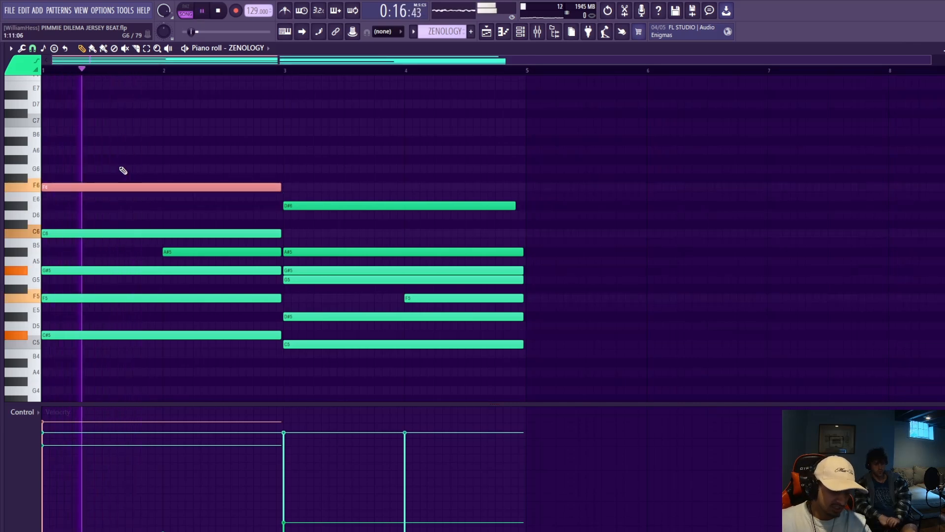
{"action": "key", "text": "space"}
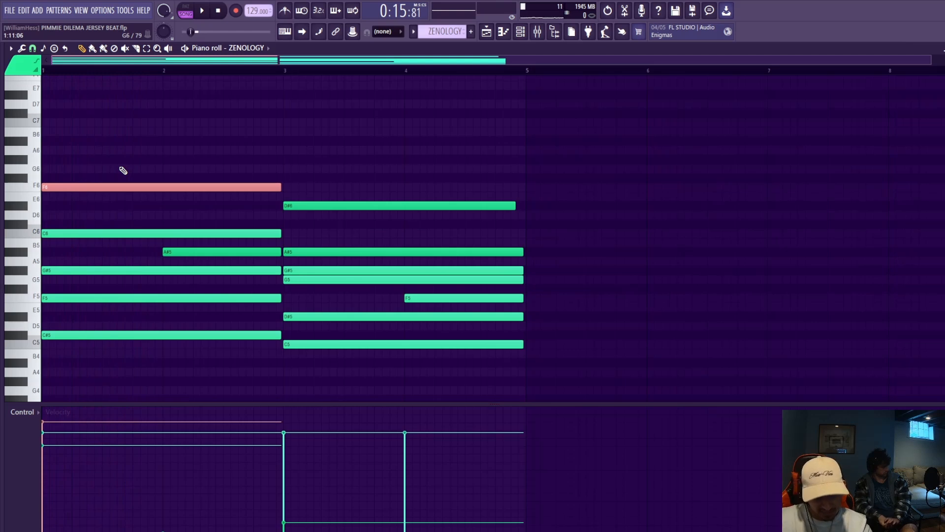
{"action": "left_click", "coordinate": [181, 381]}
{"action": "left_click", "coordinate": [238, 372]}
{"action": "left_click", "coordinate": [171, 344]}
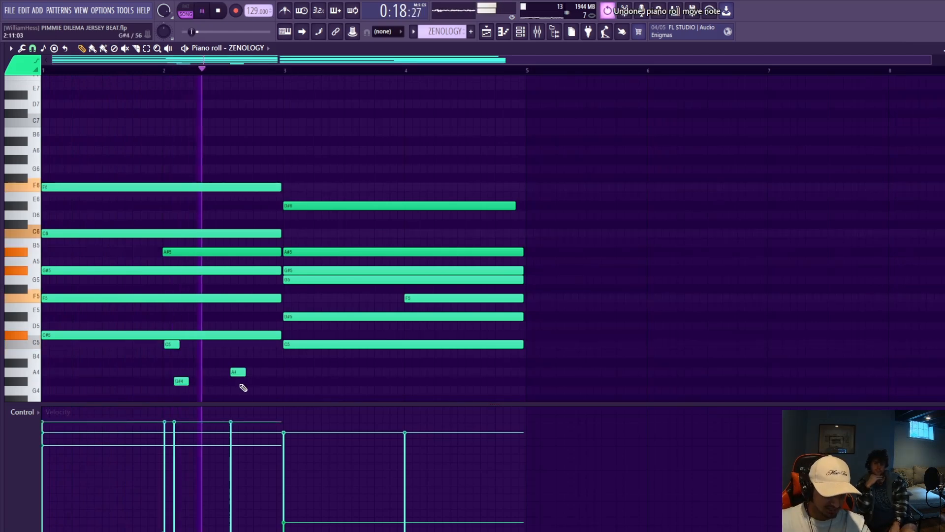
{"action": "key", "text": "space"}
{"action": "key", "text": "ctrl+z"}
{"action": "key", "text": "ctrl+z"}
{"action": "key", "text": "ctrl+z"}
{"action": "left_click", "coordinate": [197, 138], "text": "ctrl"}
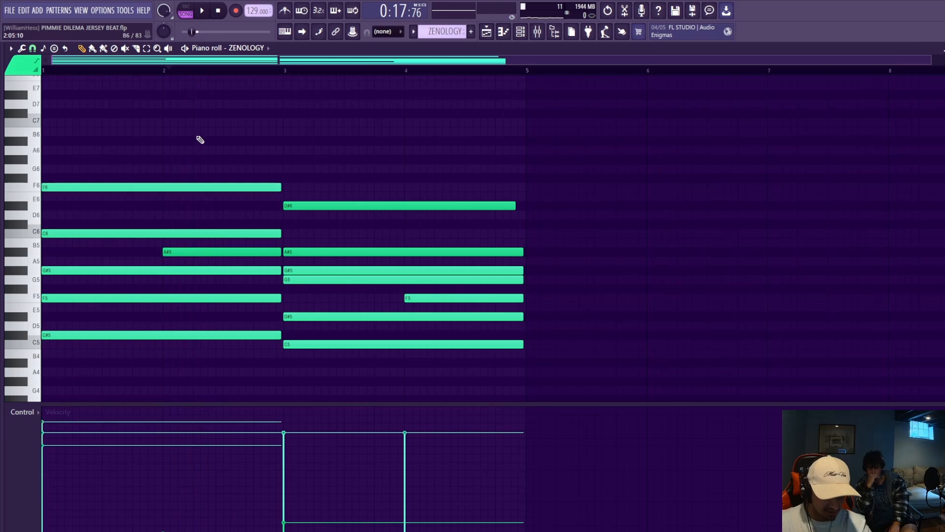
Step: Play the arrangement from the playlist, show the ZENOLOGY #2 instrument's SL-Jn60Syn5 preset, and return to the playlist
{"action": "key", "text": "F5"}
{"action": "key", "text": "space"}
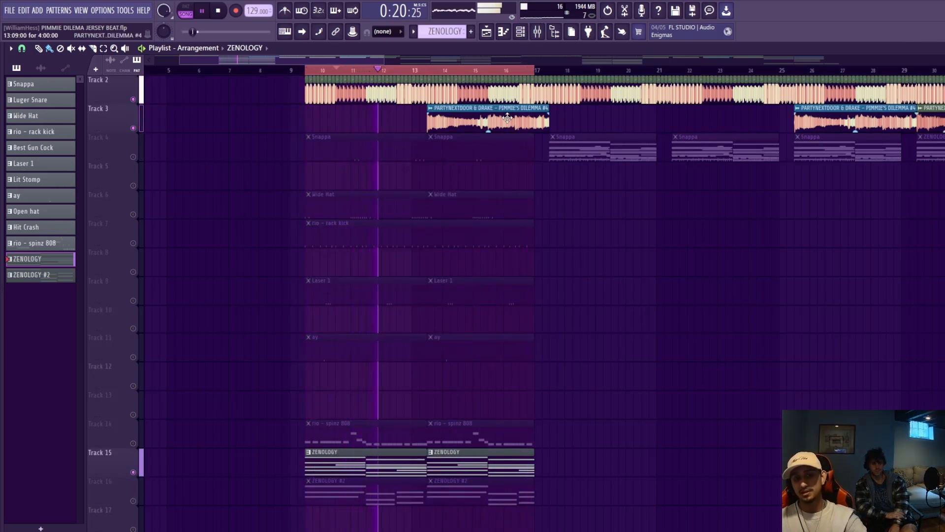
{"action": "left_click", "coordinate": [520, 32]}
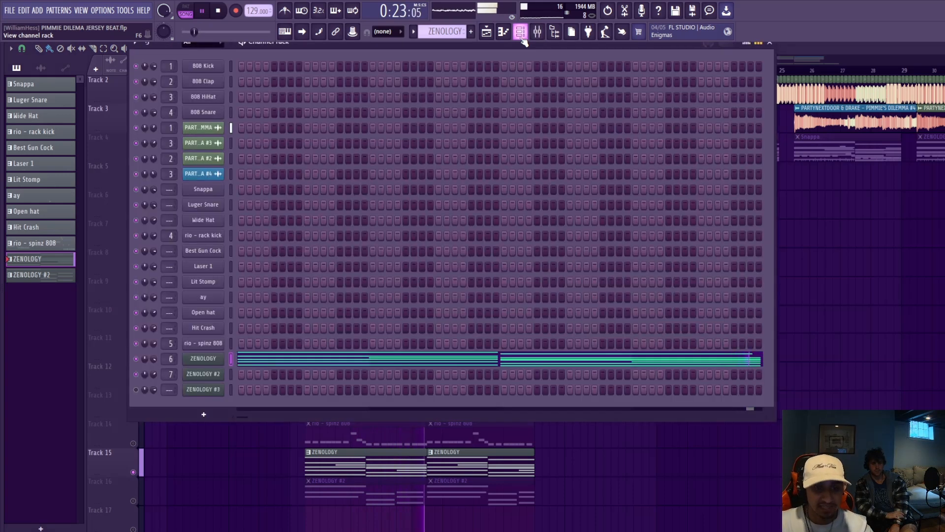
{"action": "left_click", "coordinate": [196, 377]}
{"action": "left_click", "coordinate": [179, 194]}
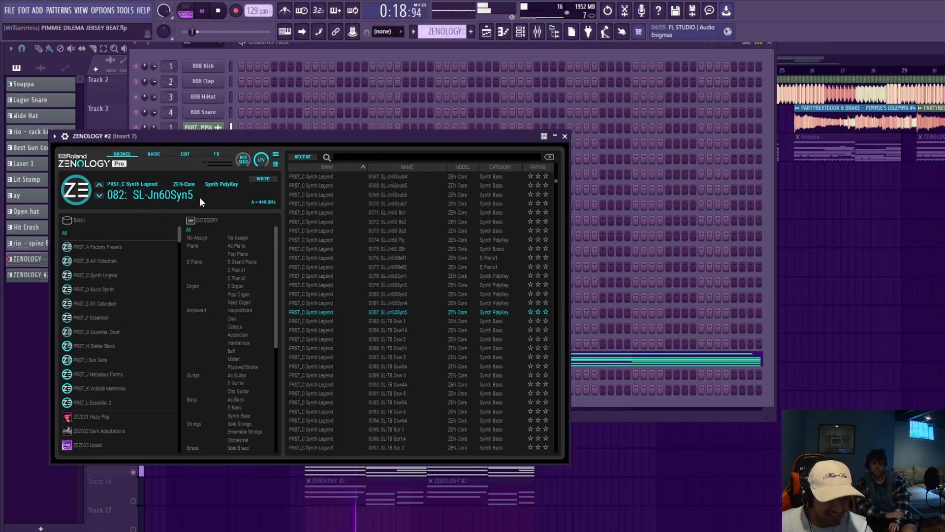
{"action": "left_click", "coordinate": [565, 137]}
{"action": "left_click", "coordinate": [486, 32]}
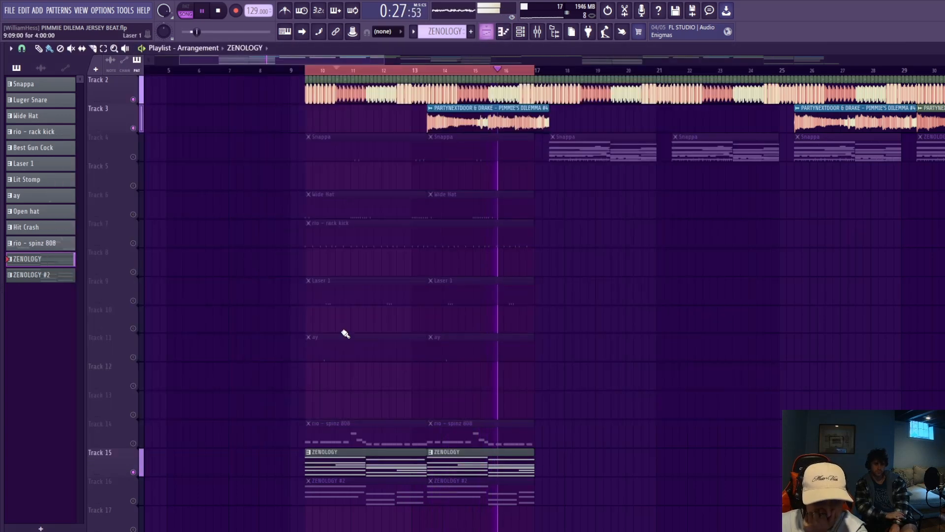
Step: Unmute Track 16 during playback and show the ZENOLOGY #2 chord notes in the piano roll
{"action": "left_click", "coordinate": [134, 502]}
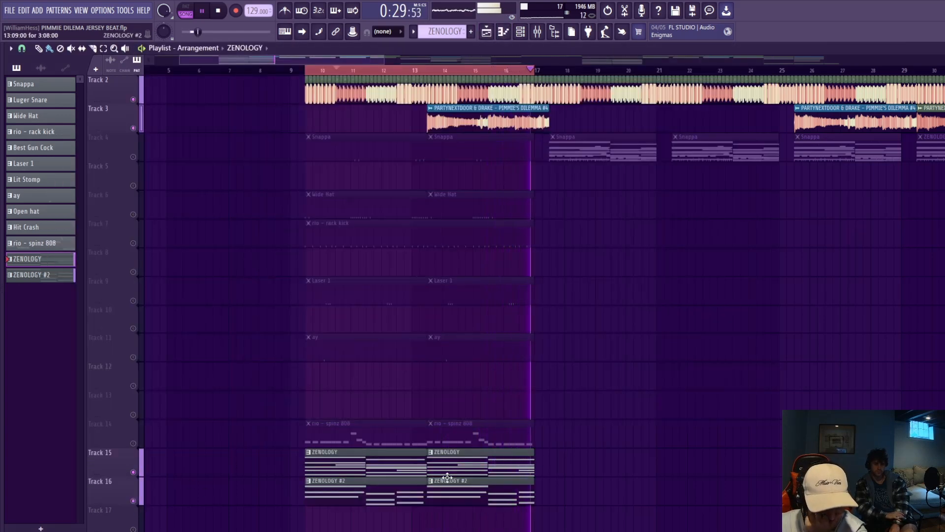
{"action": "scroll", "coordinate": [440, 487], "scroll_direction": "down", "scroll_amount": 4}
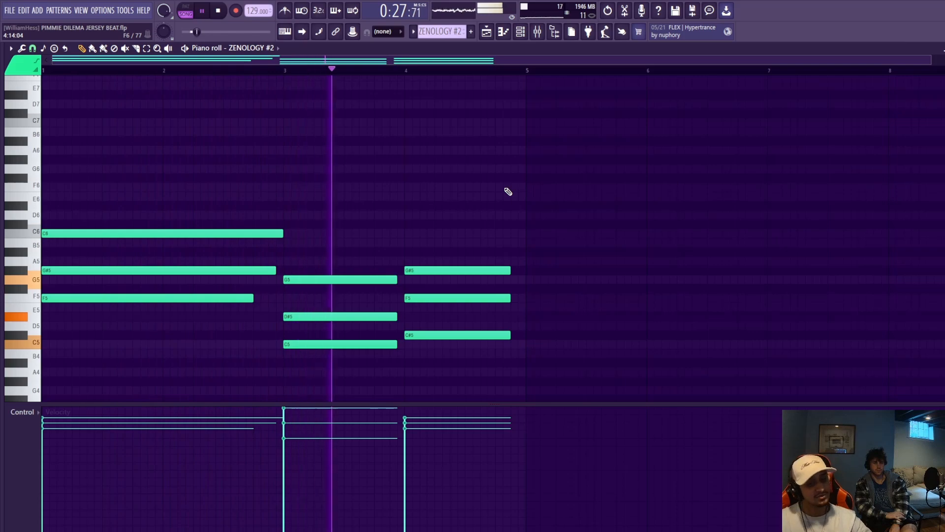
{"action": "key", "text": "space"}
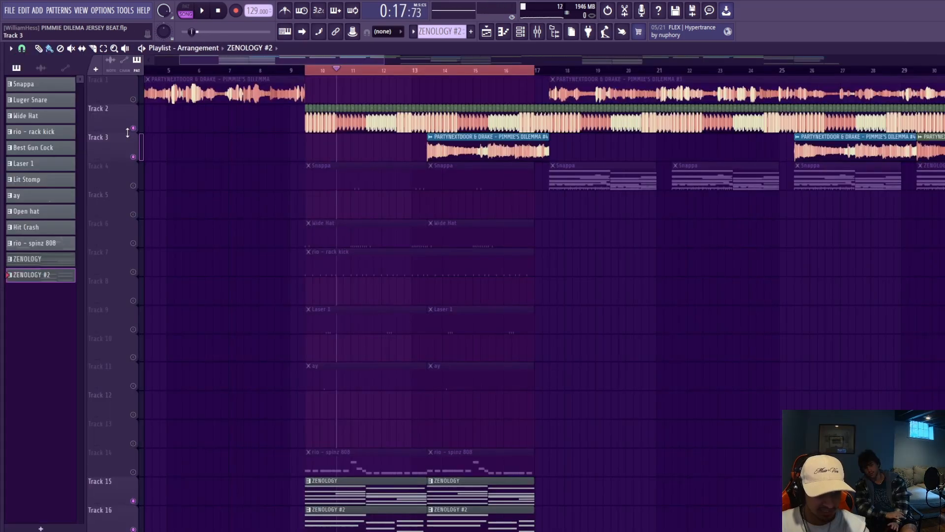
Step: Mute all the playlist tracks, including the sample Tracks 2 and 3
{"action": "right_click", "coordinate": [133, 129]}
{"action": "right_click", "coordinate": [132, 153]}
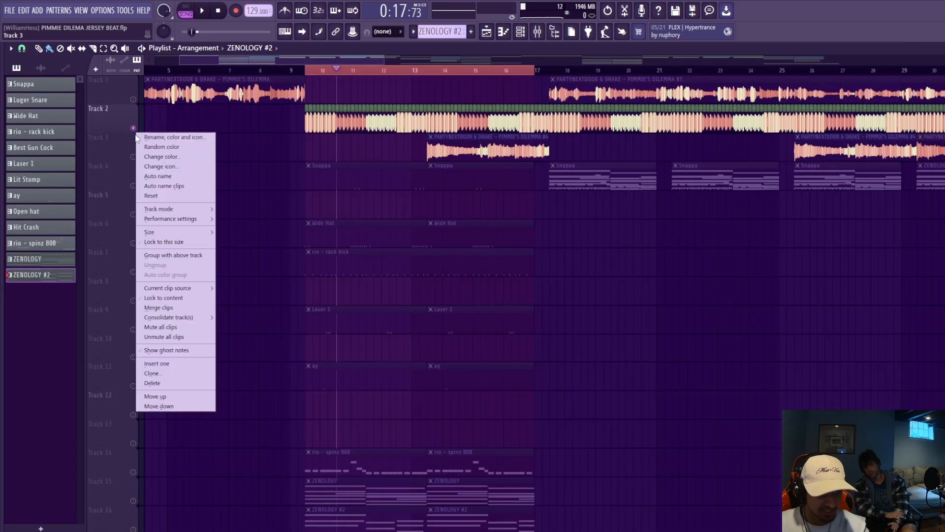
{"action": "left_click", "coordinate": [132, 154]}
{"action": "left_click", "coordinate": [133, 156]}
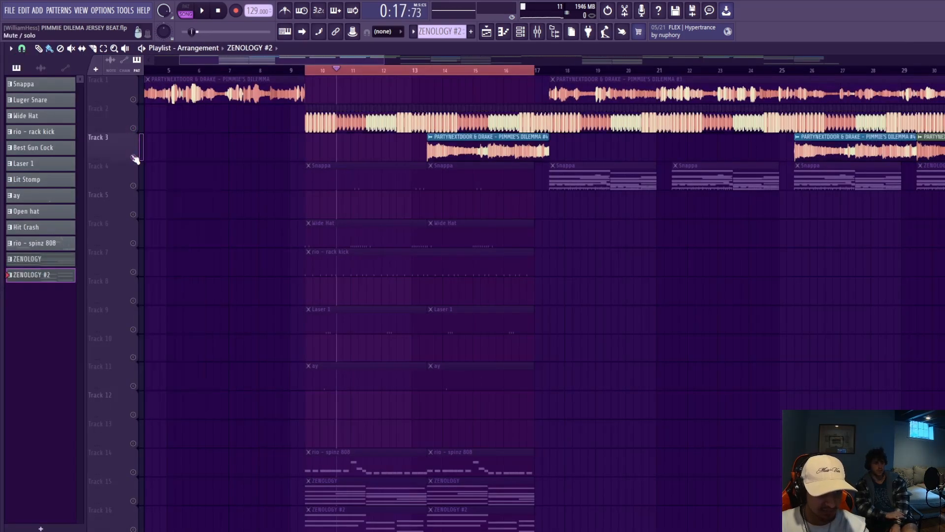
Step: Show the Track 15 ZENOLOGY chords in the piano roll and select the second chord's C5, D#5 and G5 notes
{"action": "scroll", "coordinate": [317, 306], "scroll_direction": "down", "scroll_amount": 4}
{"action": "double_click", "coordinate": [344, 360]}
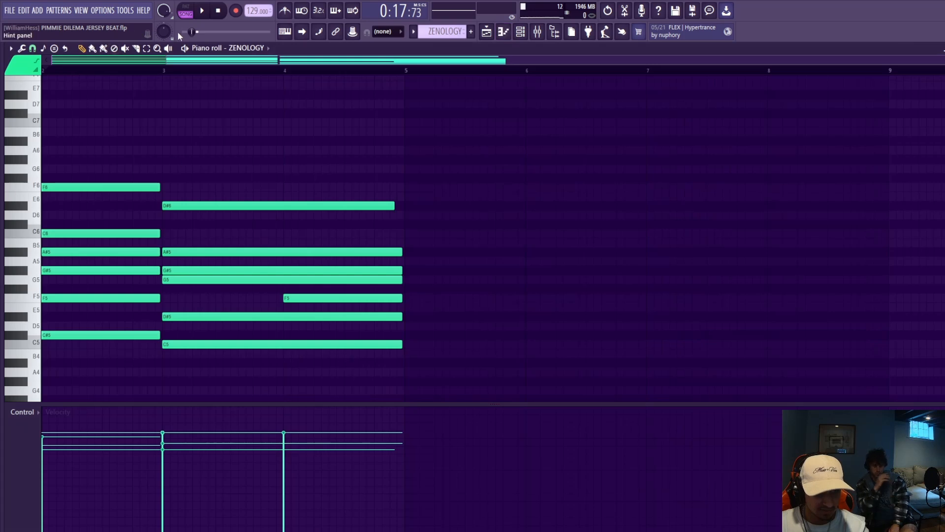
{"action": "scroll", "coordinate": [74, 78], "scroll_direction": "left", "scroll_amount": 2}
{"action": "left_click_drag", "start_coordinate": [121, 240], "coordinate": [133, 358]}
{"action": "left_click_drag", "start_coordinate": [334, 376], "coordinate": [316, 281]}
Step: Show the ZENOLOGY #2 chord notes in the piano roll from the Track 16 clip, and return to the playlist
{"action": "left_click", "coordinate": [234, 49]}
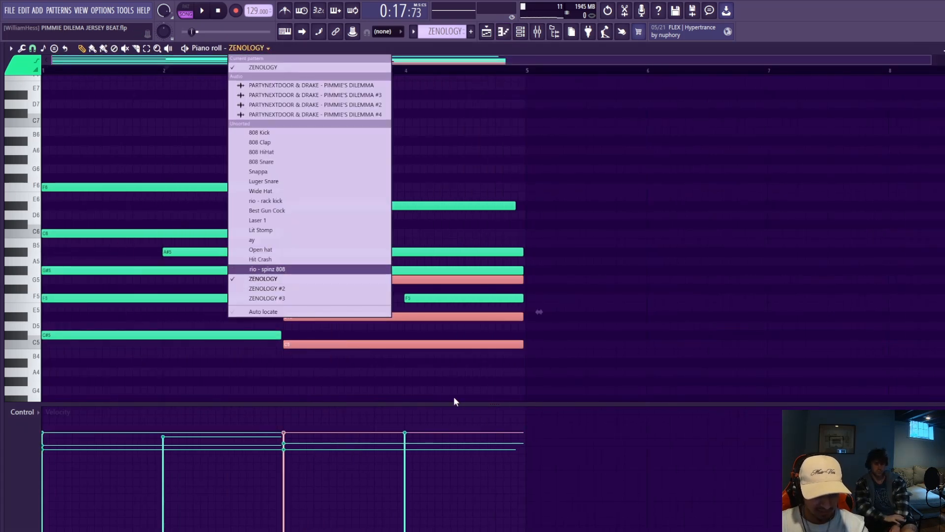
{"action": "left_click", "coordinate": [287, 268]}
{"action": "left_click", "coordinate": [266, 48]}
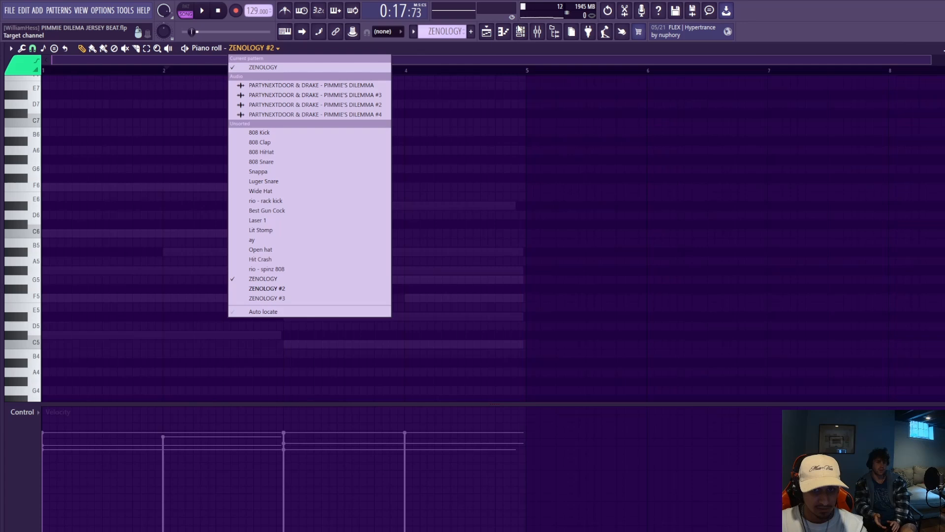
{"action": "left_click", "coordinate": [485, 34]}
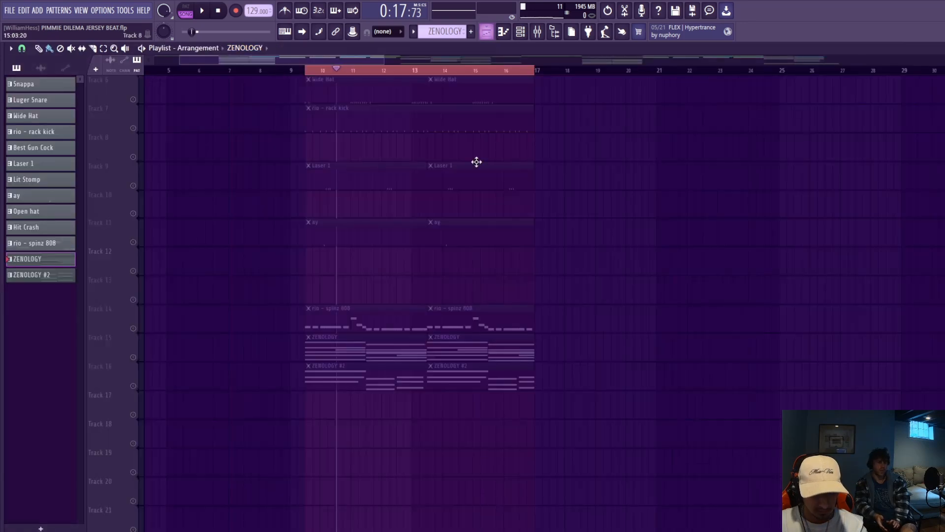
{"action": "double_click", "coordinate": [358, 371]}
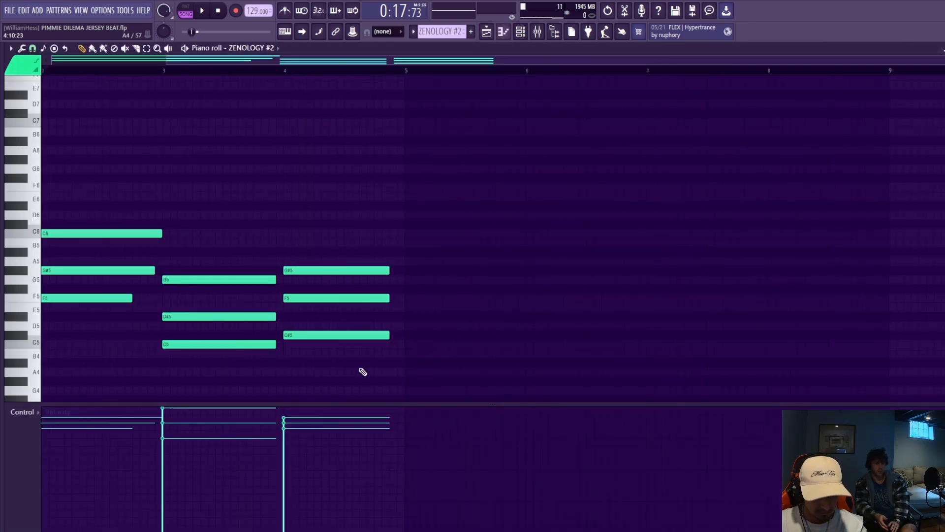
{"action": "left_click", "coordinate": [520, 34]}
{"action": "left_click", "coordinate": [520, 33]}
{"action": "left_click", "coordinate": [486, 32]}
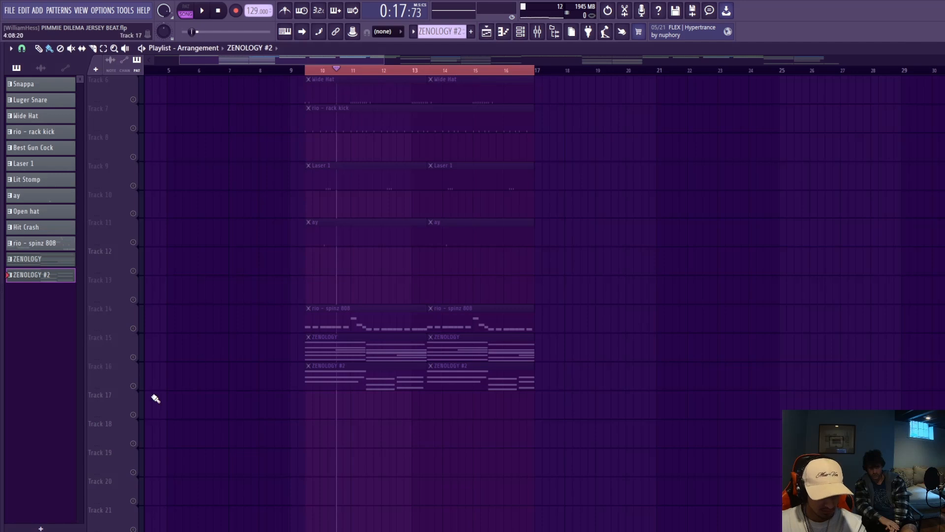
Step: Unmute Track 16 and play the ZENOLOGY #2 chords on their own
{"action": "left_click", "coordinate": [132, 383]}
{"action": "key", "text": "space"}
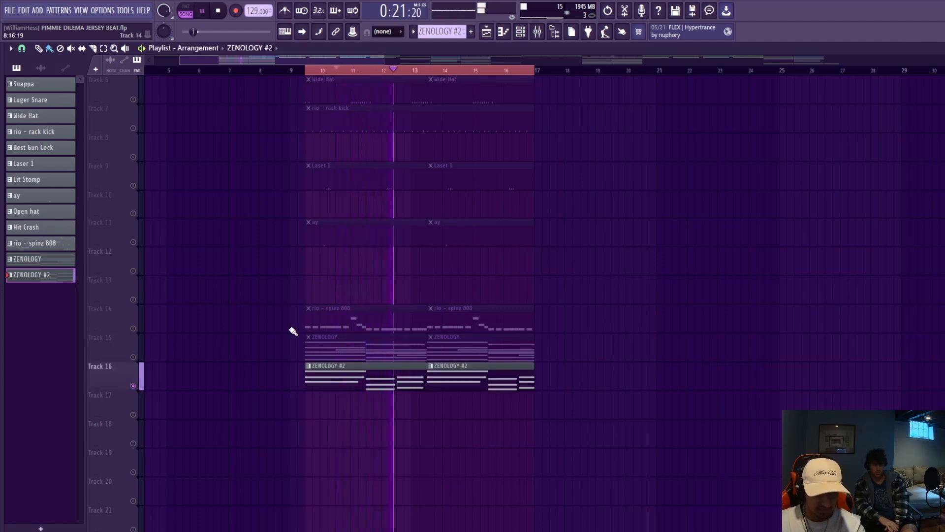
{"action": "scroll", "coordinate": [340, 320], "scroll_direction": "up", "scroll_amount": 2}
{"action": "key", "text": "space"}
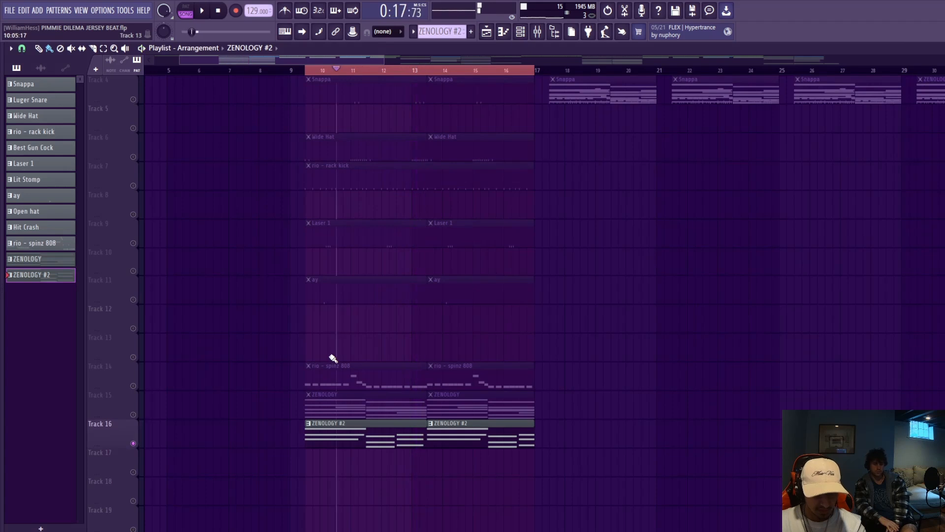
Step: Unmute Tracks 14 and 15 and the sample Tracks 2 and 3 to play them together with Track 16
{"action": "scroll", "coordinate": [340, 367], "scroll_direction": "down", "scroll_amount": 2}
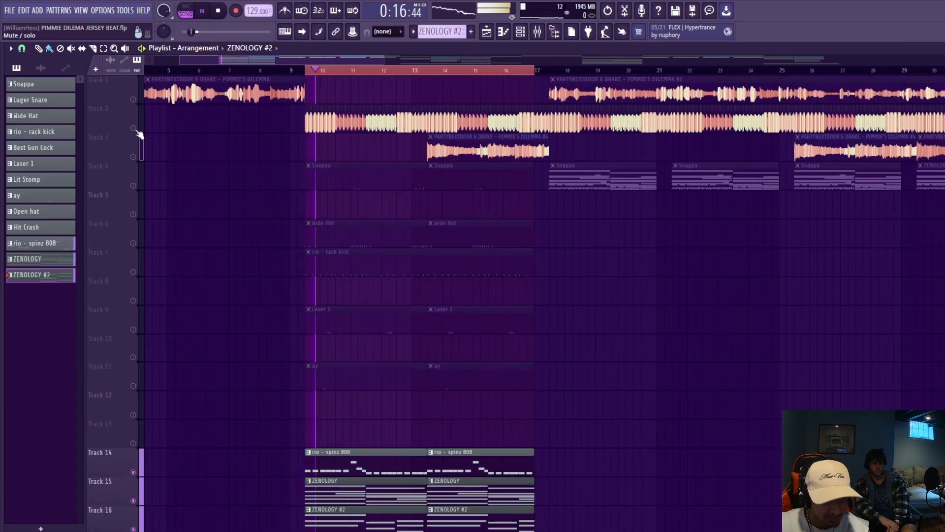
{"action": "left_click", "coordinate": [134, 129]}
{"action": "left_click", "coordinate": [134, 157]}
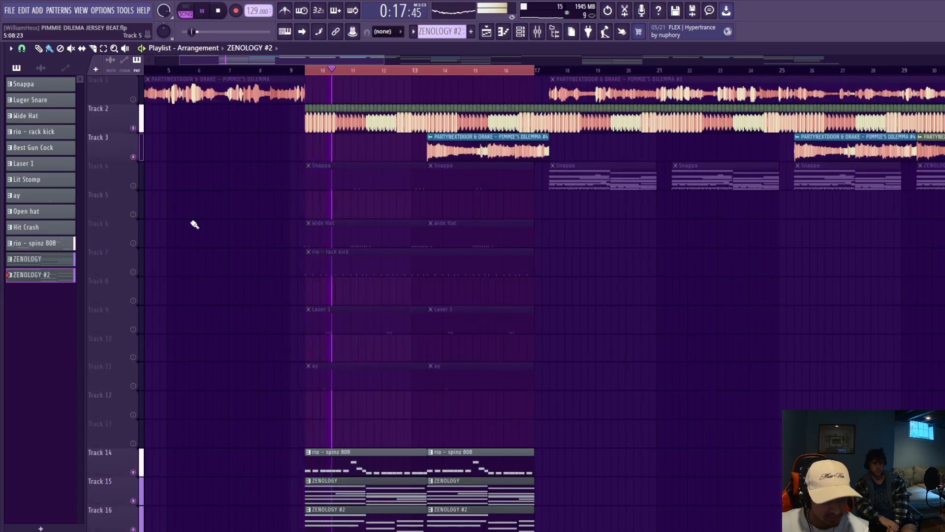
Step: Show the Track 14 rio - spinz 808 notes in the piano roll from the start of the pattern
{"action": "scroll", "coordinate": [281, 306], "scroll_direction": "down", "scroll_amount": 4}
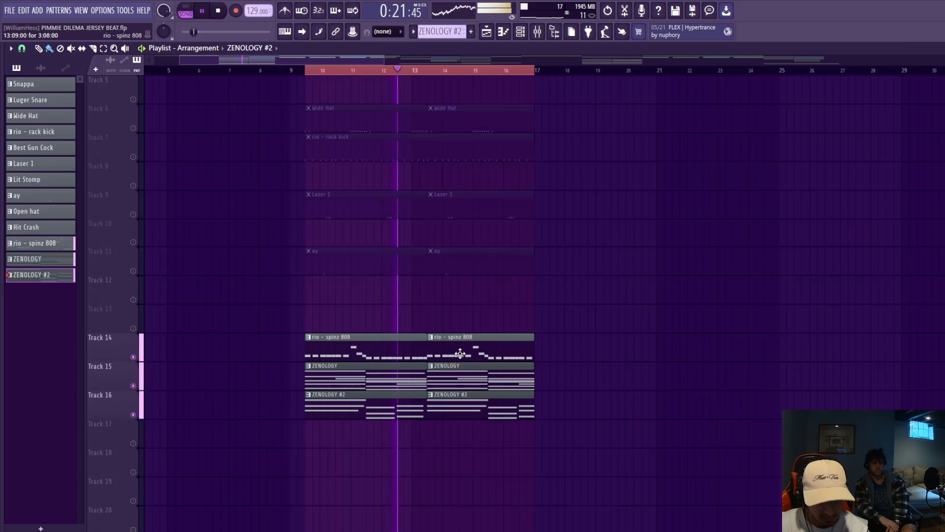
{"action": "double_click", "coordinate": [484, 355]}
{"action": "left_click_drag", "start_coordinate": [233, 57], "coordinate": [64, 74]}
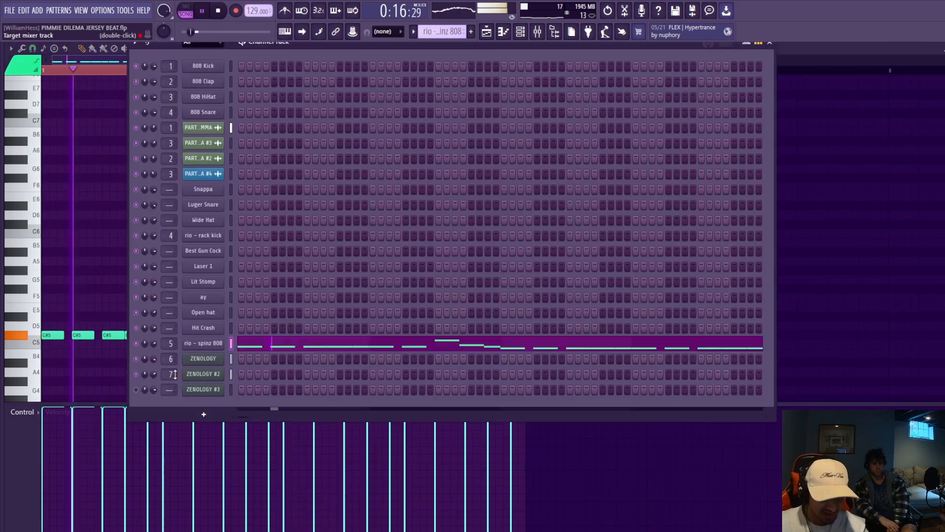
Step: Compare the rio - spinz 808 notes with the lowest notes of the ZENOLOGY chords in the piano roll
{"action": "left_click", "coordinate": [212, 343]}
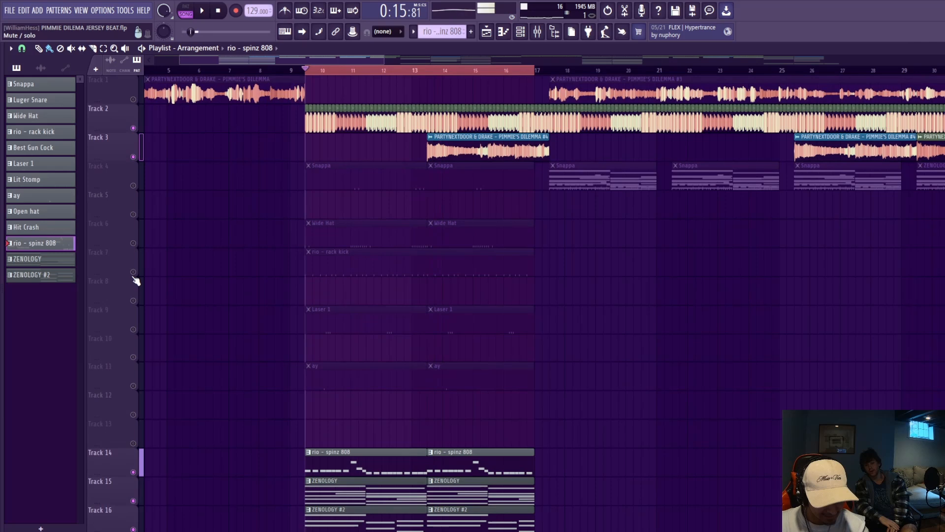
{"action": "key", "text": "F7"}
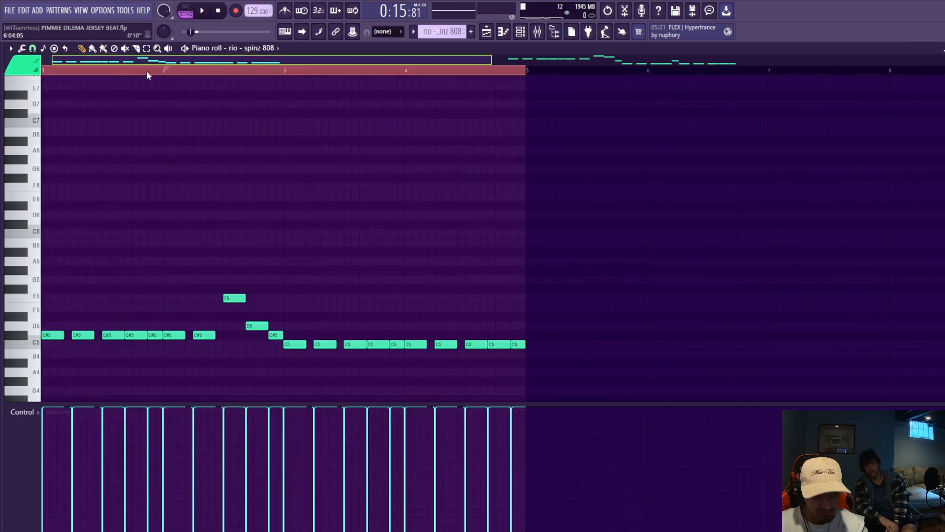
{"action": "left_click_drag", "start_coordinate": [56, 308], "coordinate": [541, 371]}
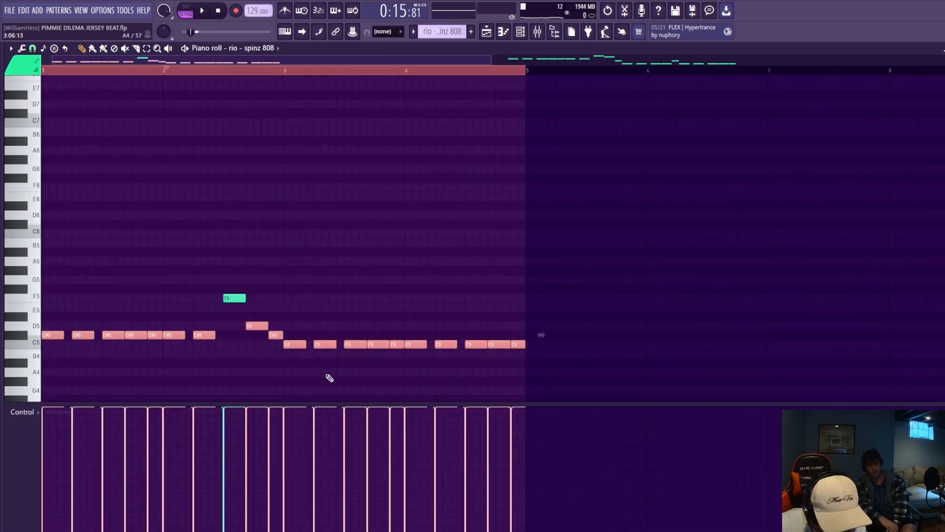
{"action": "left_click", "coordinate": [354, 371]}
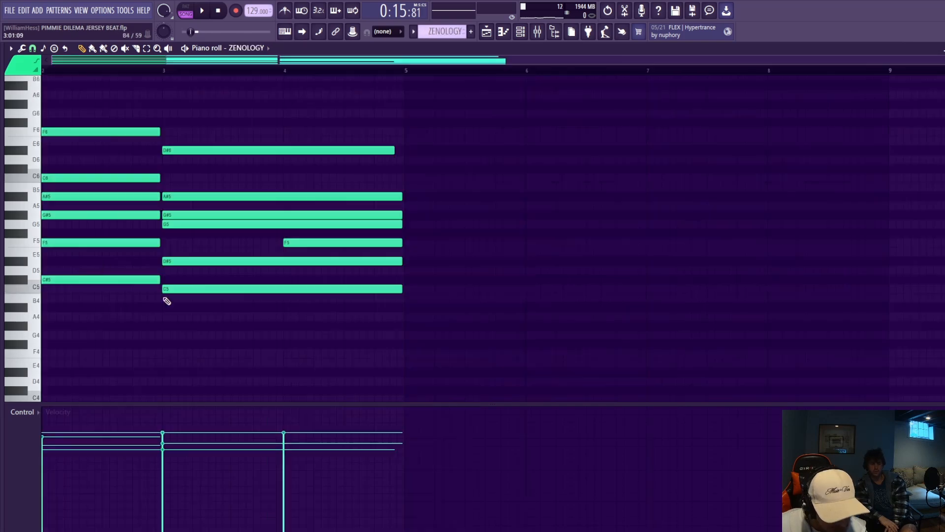
{"action": "scroll", "coordinate": [68, 246], "scroll_direction": "up", "scroll_amount": 3}
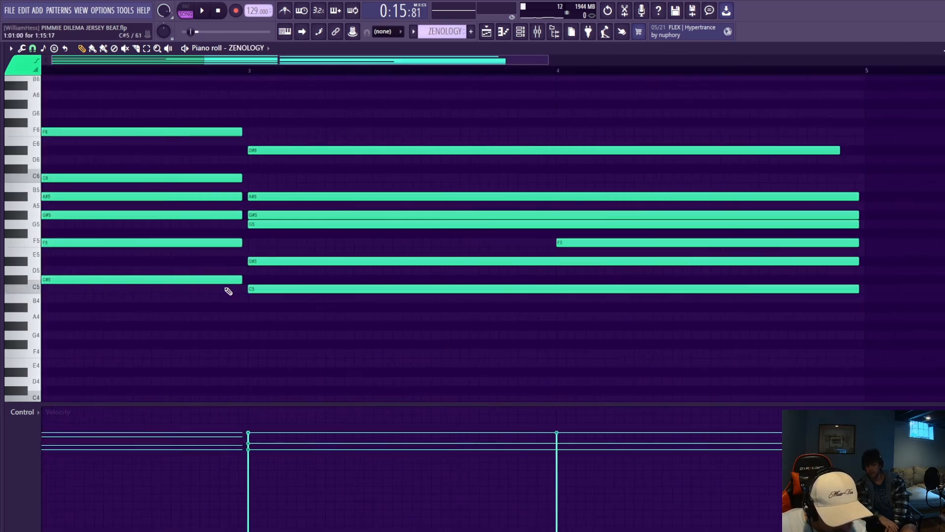
{"action": "scroll", "coordinate": [229, 291], "scroll_direction": "down", "scroll_amount": 3}
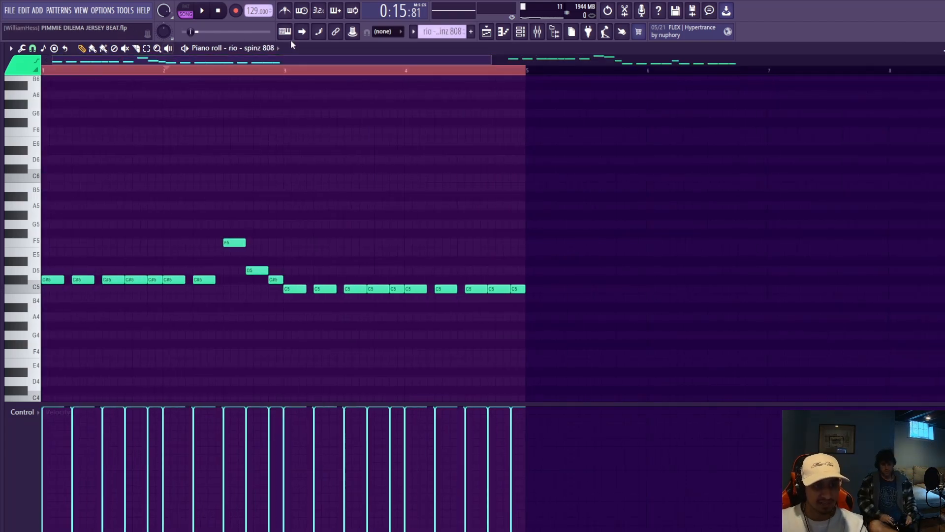
Step: Return to the playlist, unmute the rio - rack kick on Track 7 and play it with the 808, chords and sample
{"action": "left_click", "coordinate": [488, 31]}
{"action": "left_click", "coordinate": [503, 32]}
{"action": "left_click", "coordinate": [503, 32]}
{"action": "scroll", "coordinate": [299, 225], "scroll_direction": "up", "scroll_amount": 1}
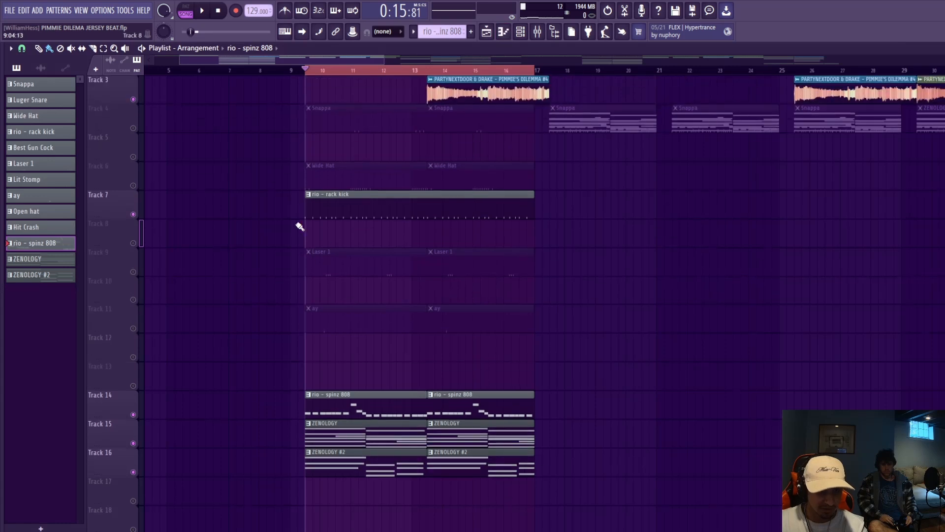
{"action": "key", "text": "space"}
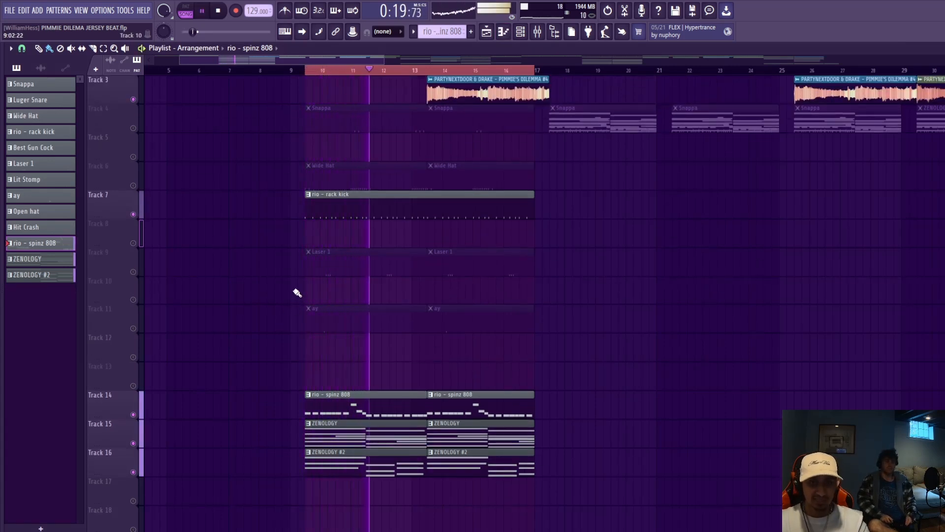
Step: Show the effect chains on mixer Inserts 1 and 2 and play the section to watch the insert levels
{"action": "left_click", "coordinate": [538, 33]}
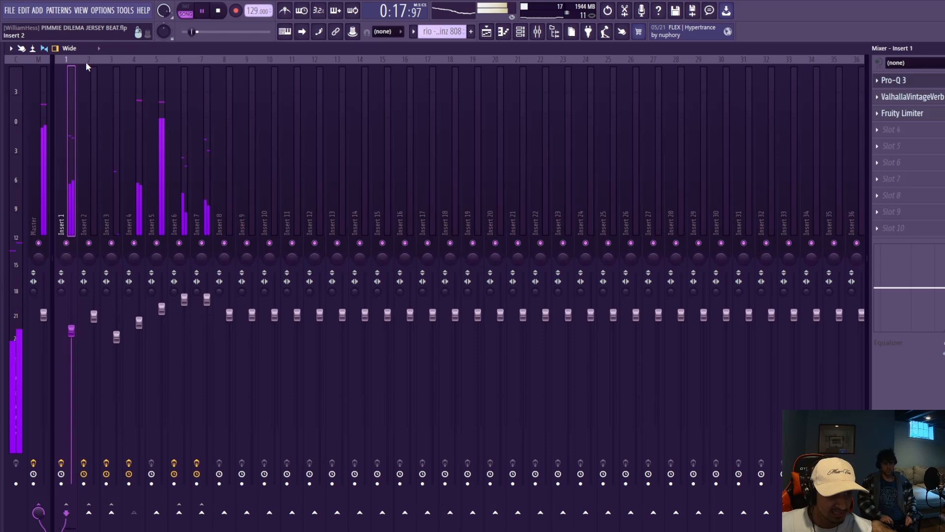
{"action": "left_click", "coordinate": [86, 62]}
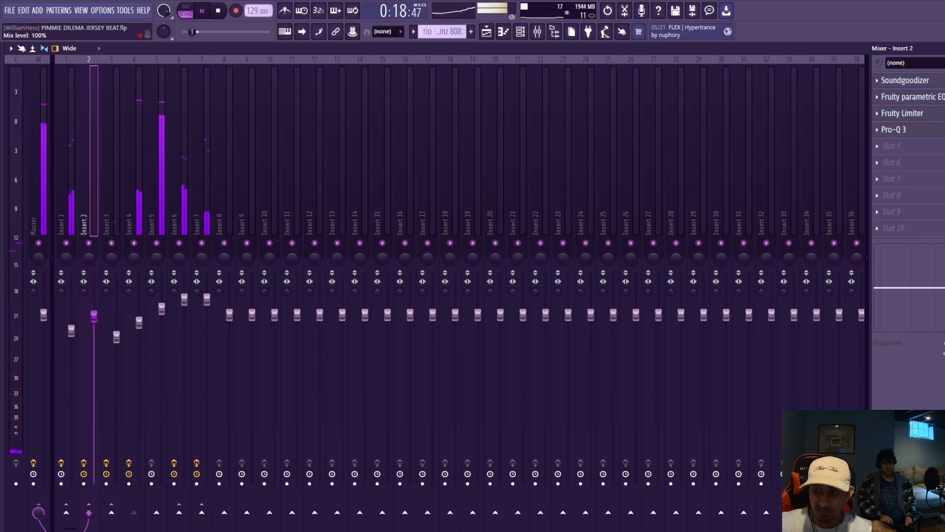
{"action": "left_click", "coordinate": [113, 65]}
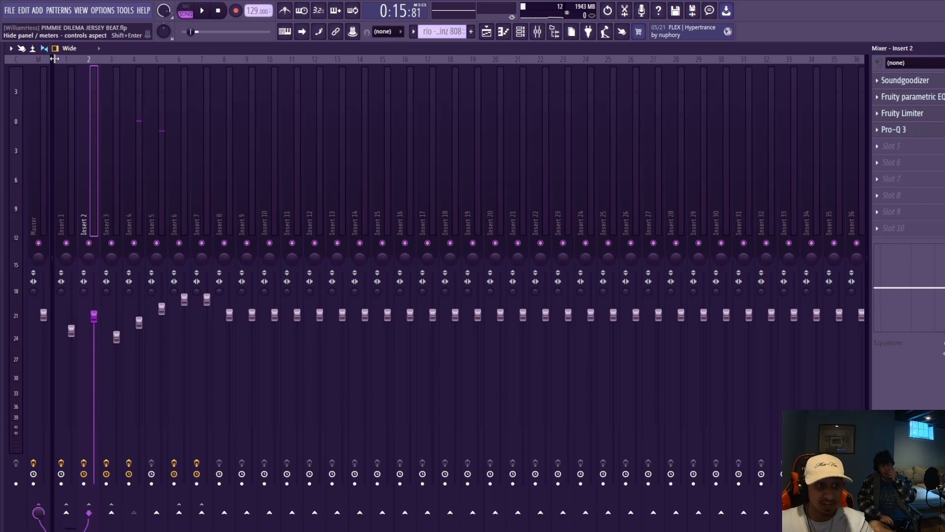
{"action": "left_click", "coordinate": [71, 65]}
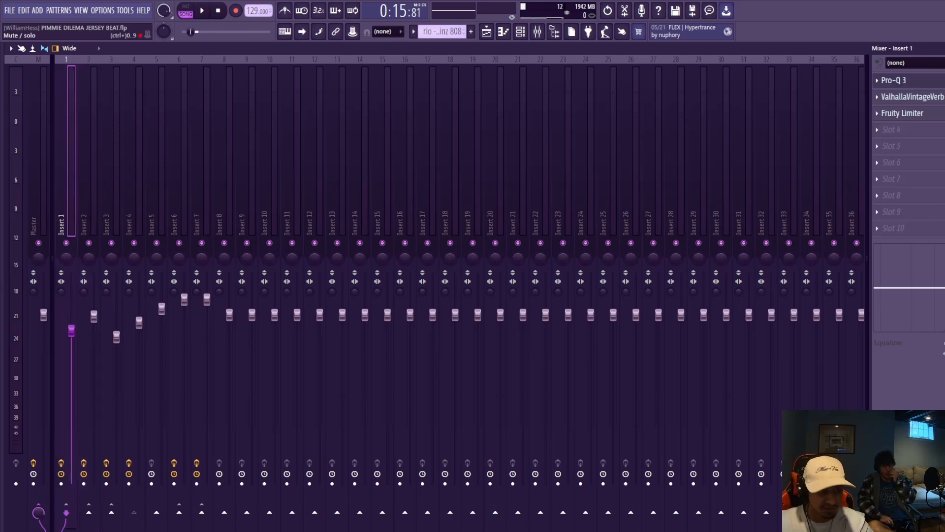
{"action": "key", "text": "space"}
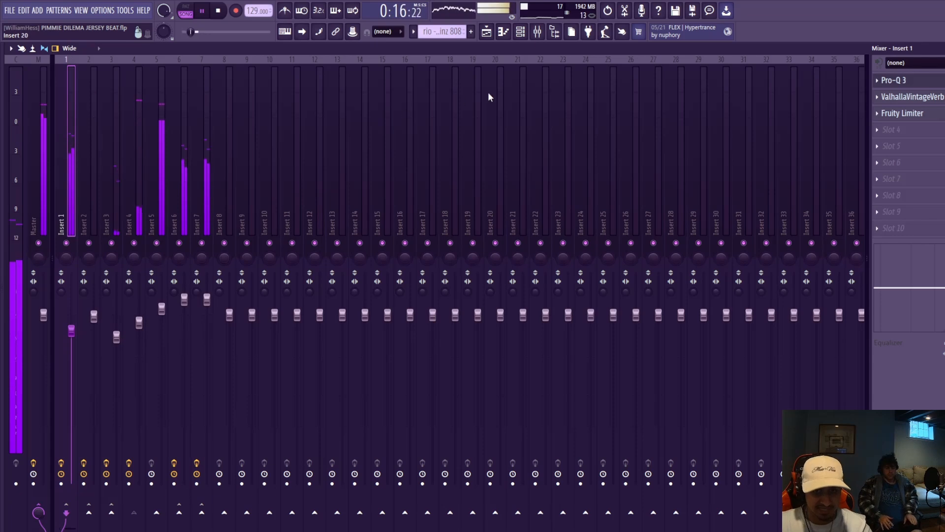
Step: View the channel rack during playback, leave the mixer and stop the song
{"action": "left_click", "coordinate": [521, 32]}
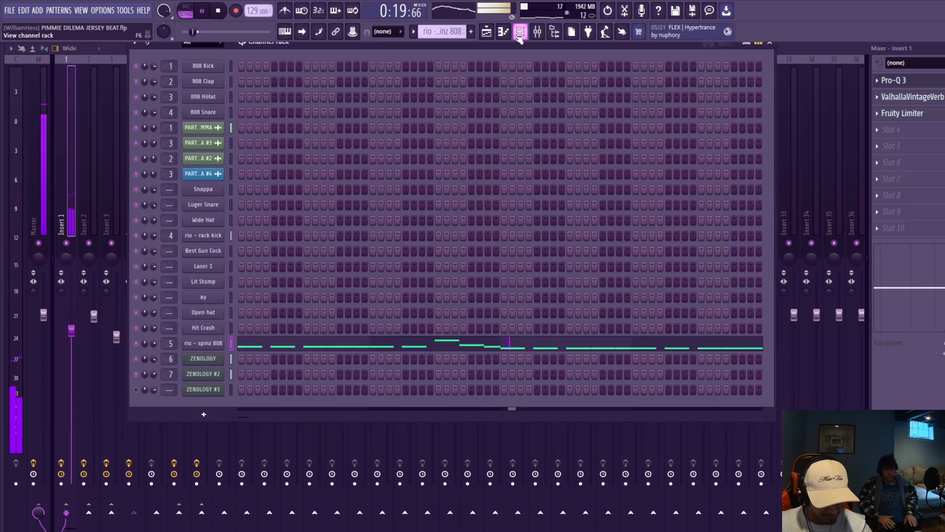
{"action": "left_click", "coordinate": [522, 34]}
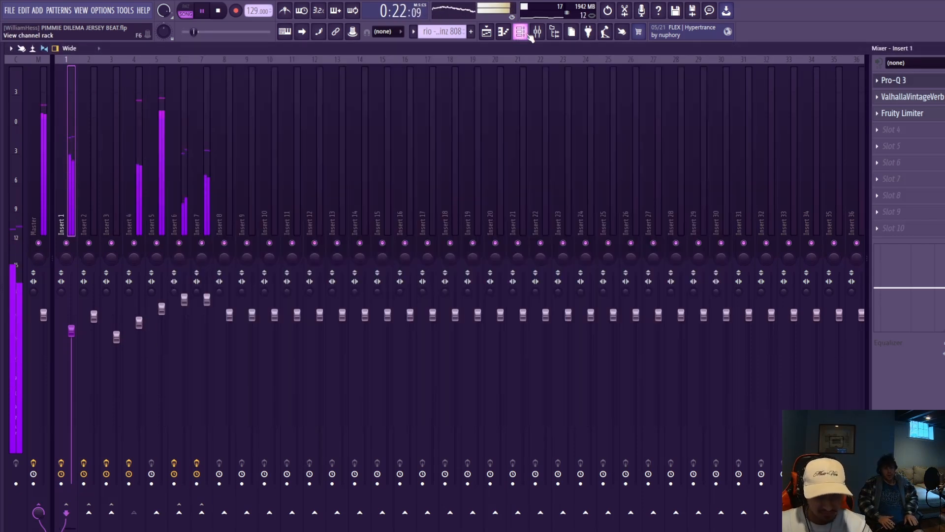
{"action": "left_click", "coordinate": [538, 33]}
{"action": "key", "text": "space"}
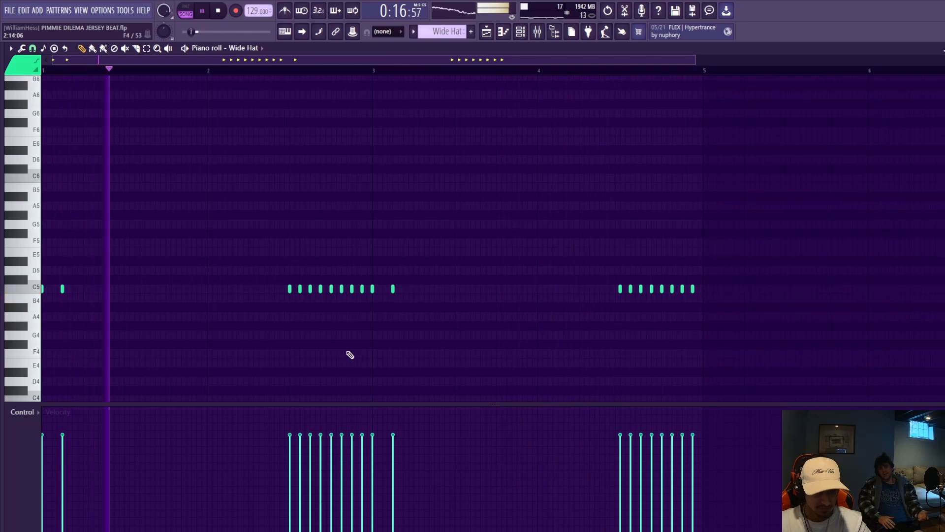
Step: Return from the Wide Hat notes to the playlist and extend the loop range to the end of Track 3's first sample clip
{"action": "left_click", "coordinate": [487, 31]}
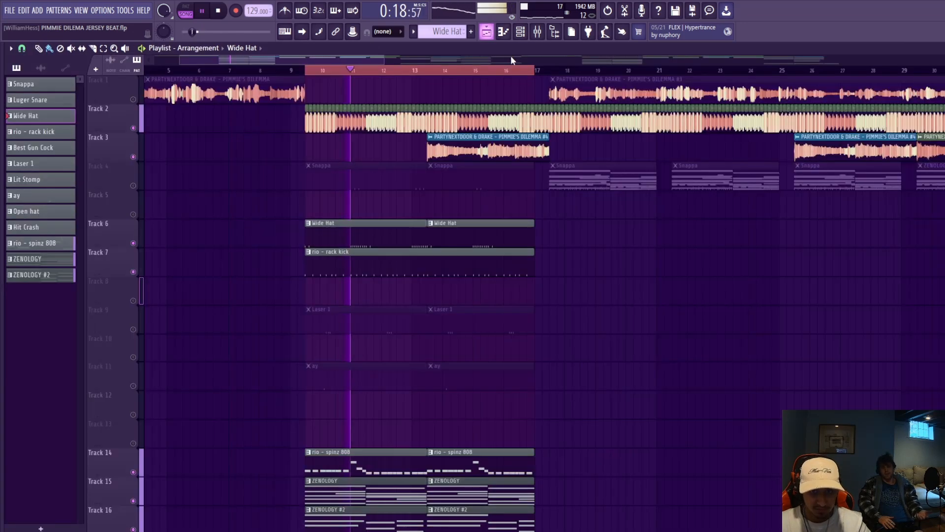
{"action": "left_click_drag", "start_coordinate": [540, 76], "coordinate": [553, 83]}
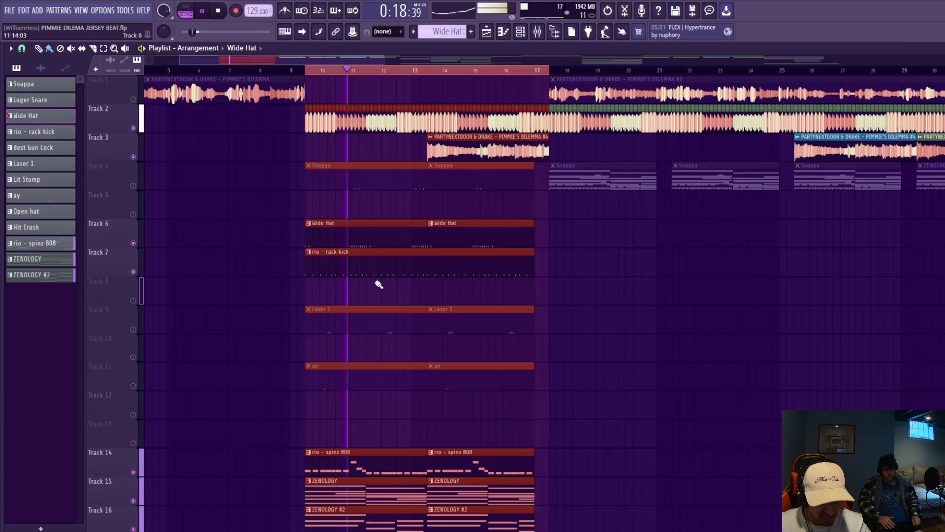
{"action": "left_click", "coordinate": [377, 281], "text": "ctrl"}
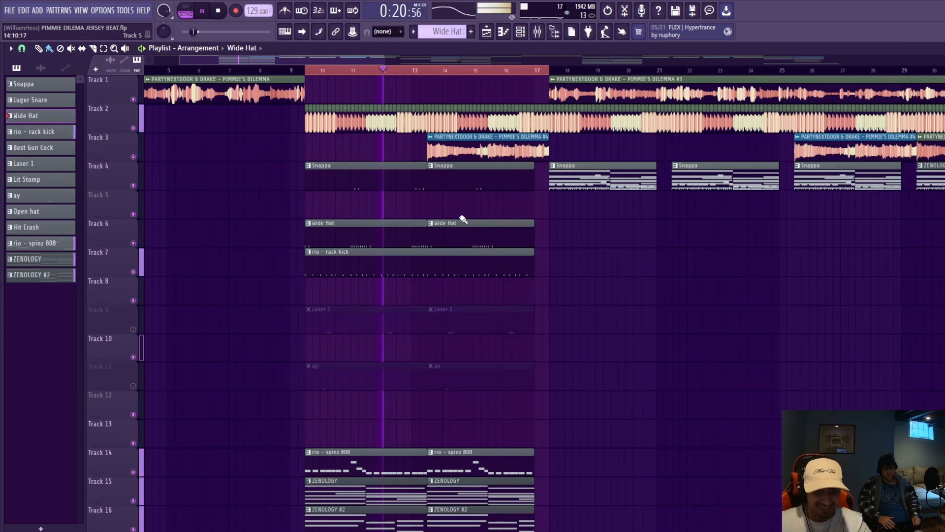
Step: Solo Track 9 and play the Laser 1 clips on their own
{"action": "key", "text": "space"}
{"action": "scroll", "coordinate": [197, 280], "scroll_direction": "down", "scroll_amount": 2}
{"action": "right_click", "coordinate": [133, 272]}
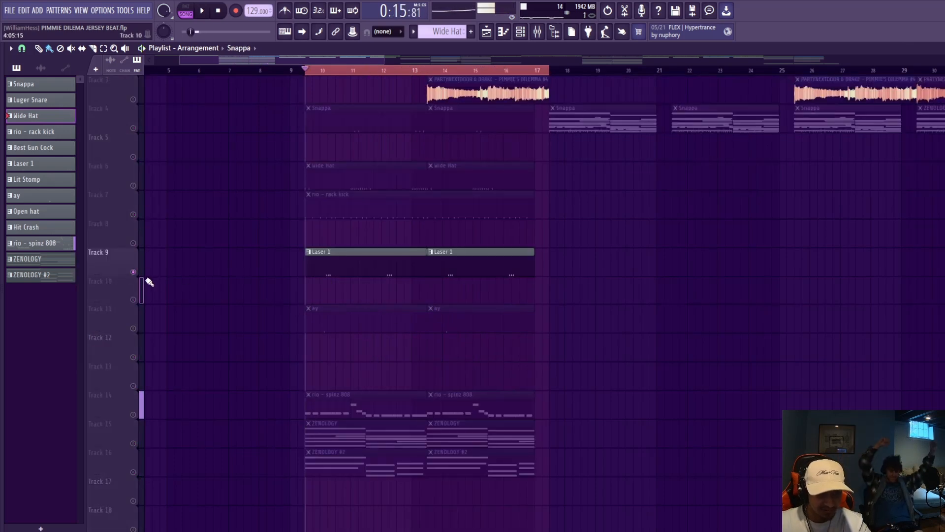
{"action": "key", "text": "space"}
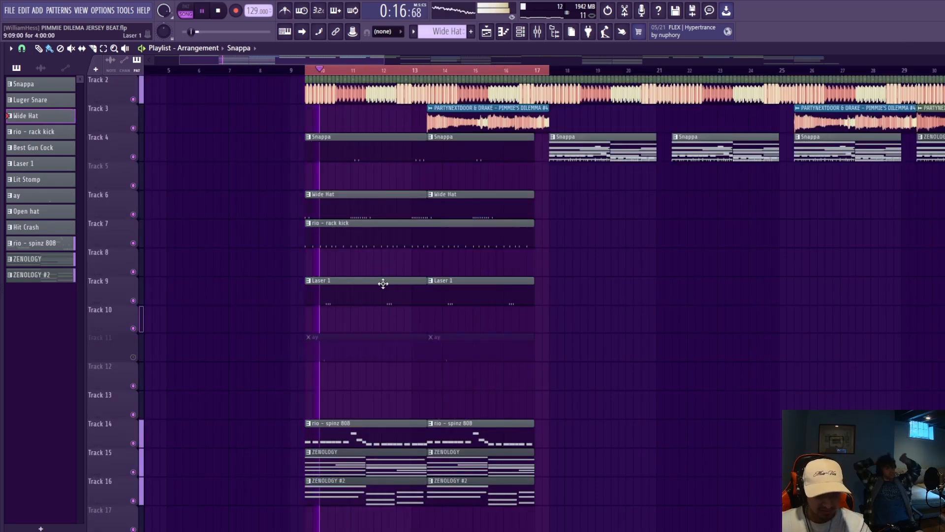
Step: Show the Laser 1 notes in the piano roll from the Track 9 clip during playback
{"action": "double_click", "coordinate": [382, 284]}
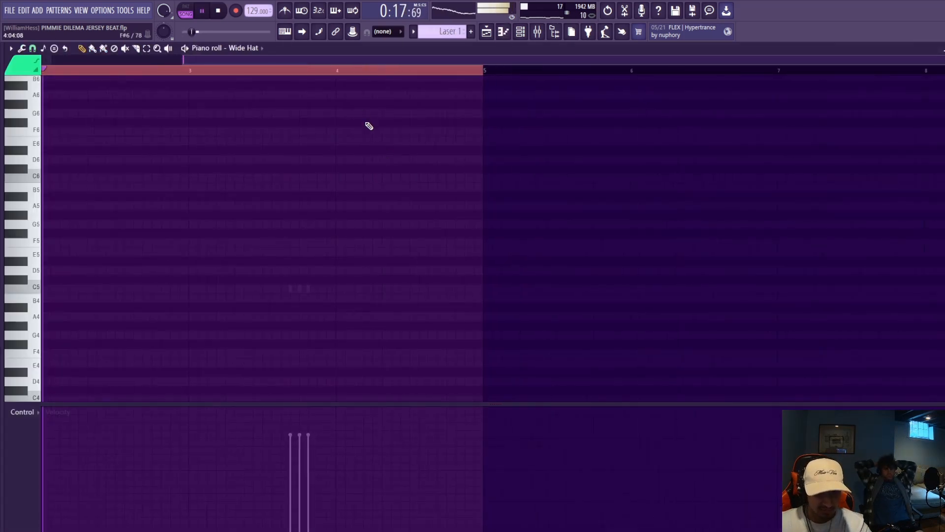
{"action": "scroll", "coordinate": [190, 291], "scroll_direction": "up", "scroll_amount": 2}
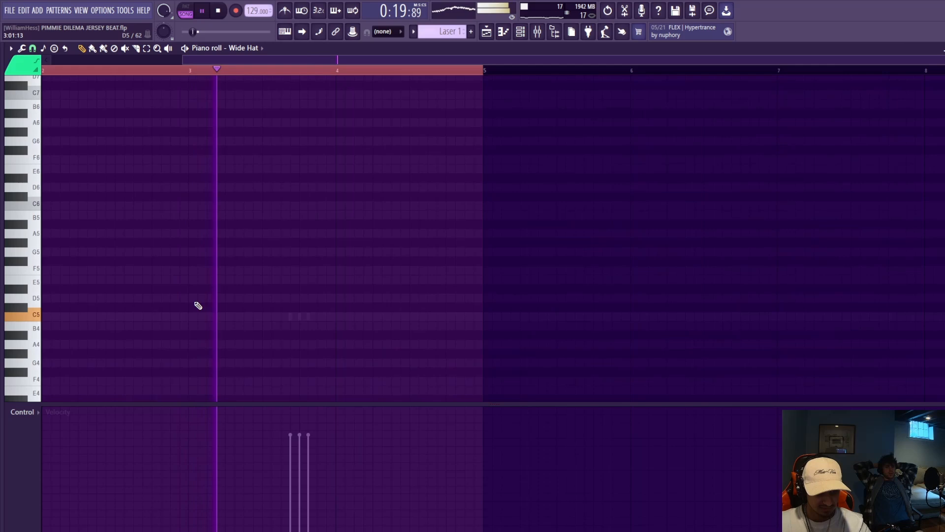
{"action": "left_click", "coordinate": [248, 55]}
{"action": "left_click", "coordinate": [296, 222]}
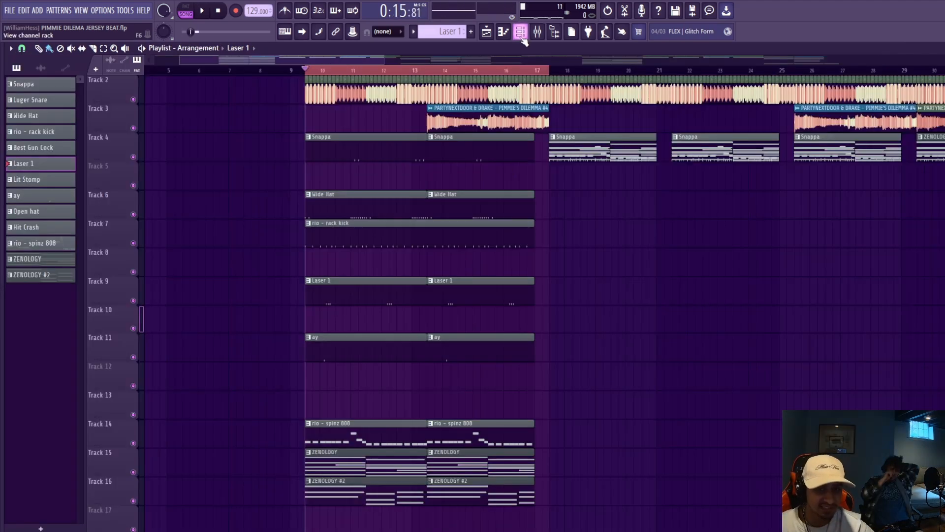
Step: Play the section with the ay clips on Track 11 unmuted, and show the ay pattern in the piano roll
{"action": "key", "text": "space"}
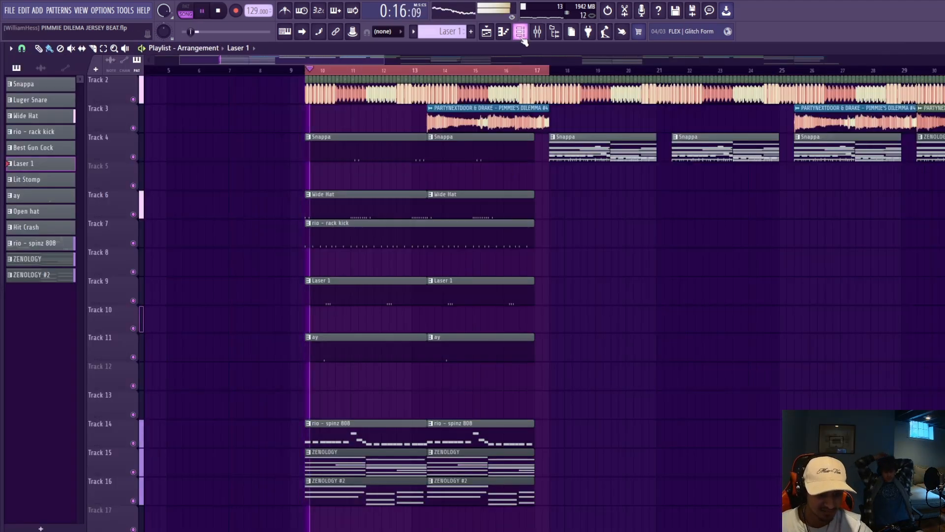
{"action": "key", "text": "space"}
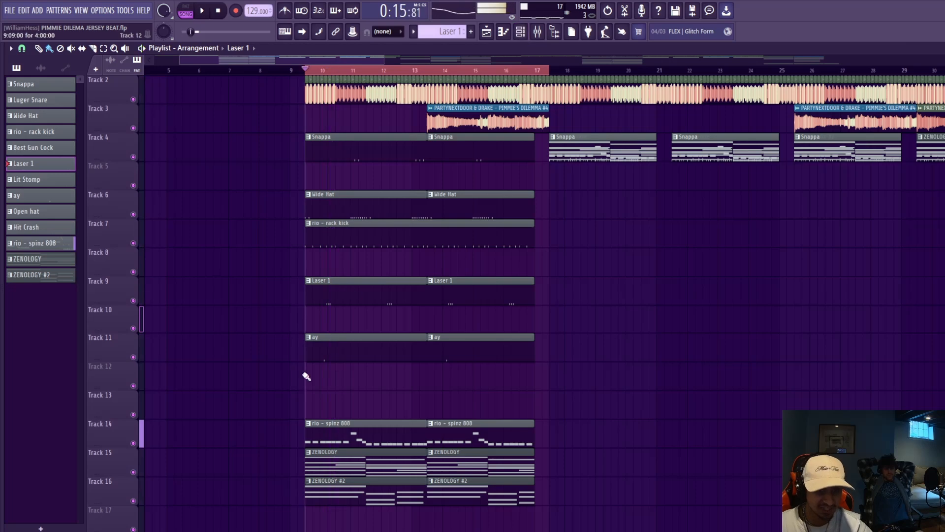
{"action": "double_click", "coordinate": [316, 347]}
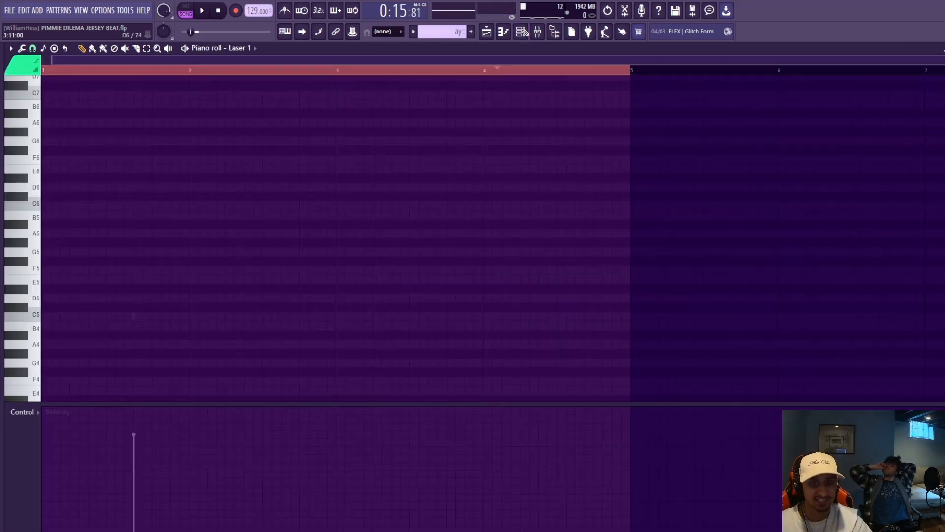
{"action": "left_click", "coordinate": [520, 32]}
{"action": "left_click", "coordinate": [523, 33]}
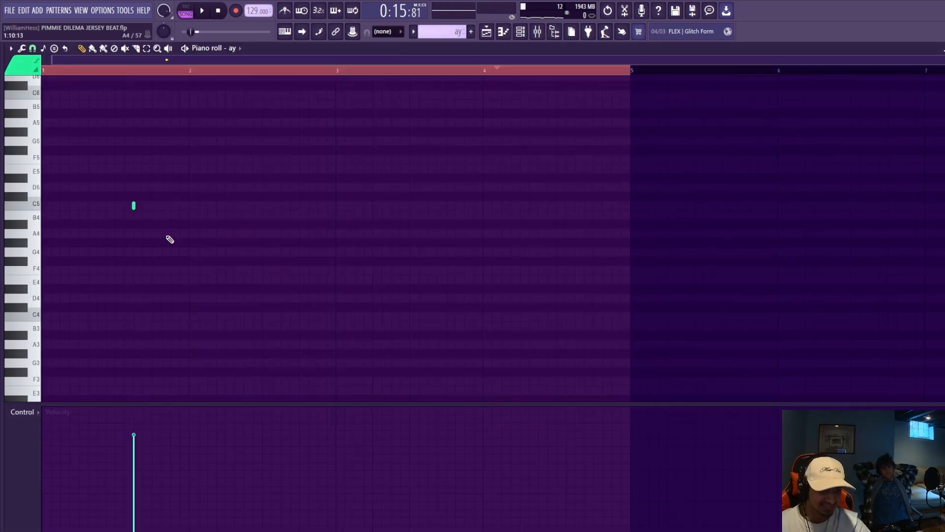
{"action": "left_click", "coordinate": [499, 34]}
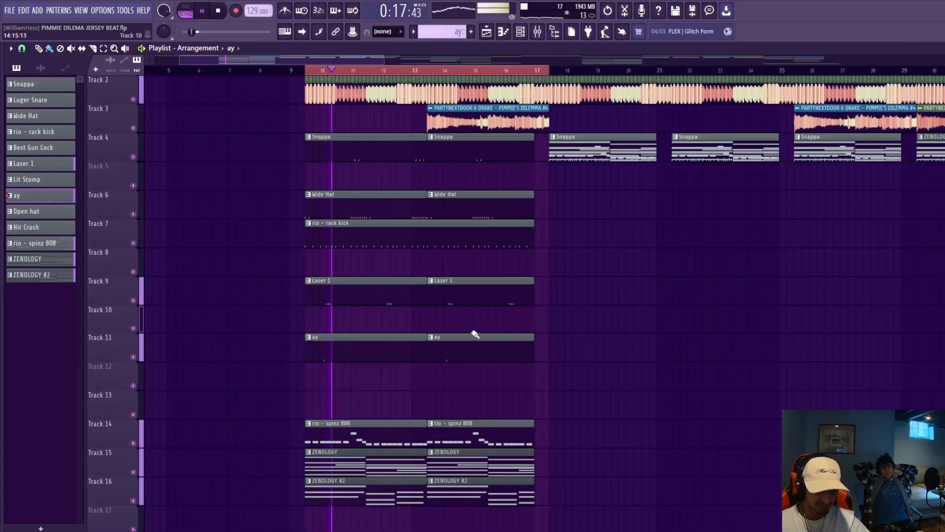
{"action": "key", "text": "space"}
Step: Play the Luger Snare soloed on Track 5 over its first clip, and show its steps in the channel rack
{"action": "scroll", "coordinate": [631, 324], "scroll_direction": "right", "scroll_amount": 4}
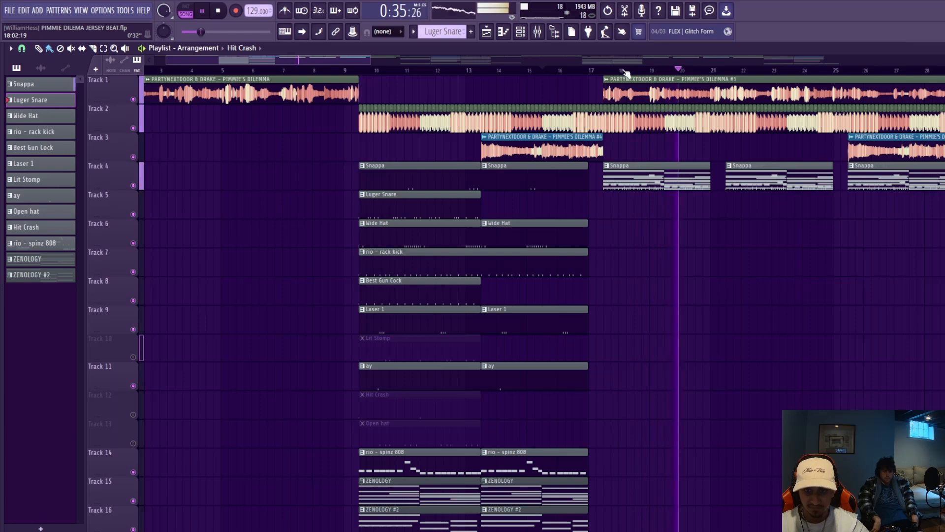
{"action": "key", "text": "space"}
{"action": "key", "text": "F7"}
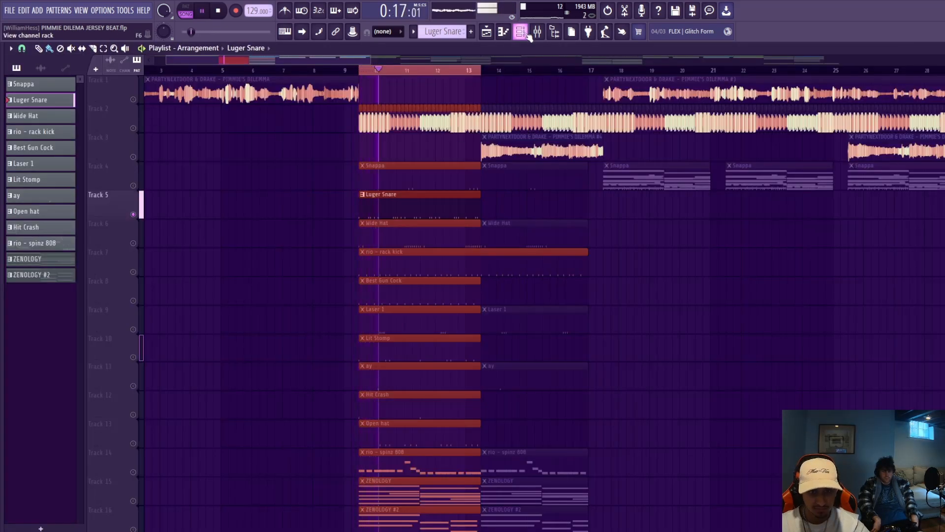
{"action": "left_click", "coordinate": [524, 33]}
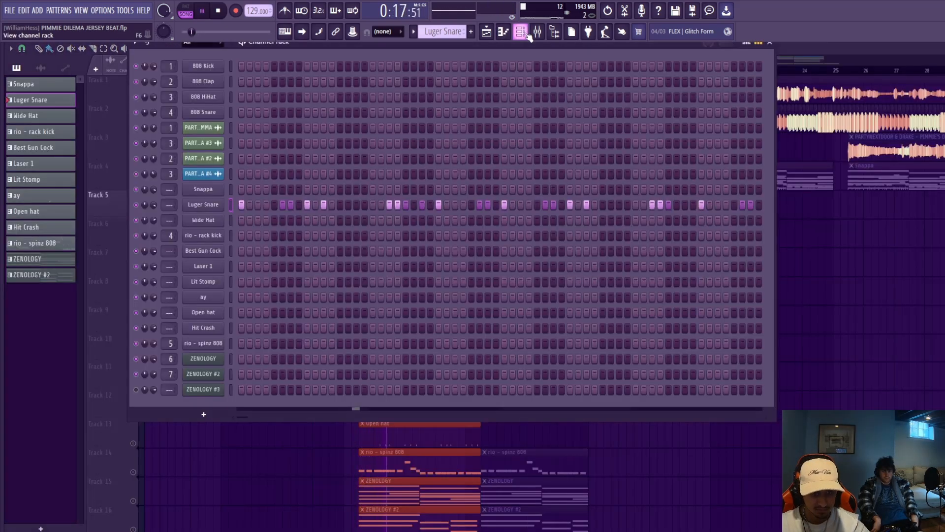
{"action": "left_click", "coordinate": [522, 32]}
{"action": "left_click", "coordinate": [538, 33]}
Step: Return to the playlist and audition the Luger Snare with the Track 2 sample, and swap the sample for Snappa on Track 4
{"action": "left_click", "coordinate": [486, 32]}
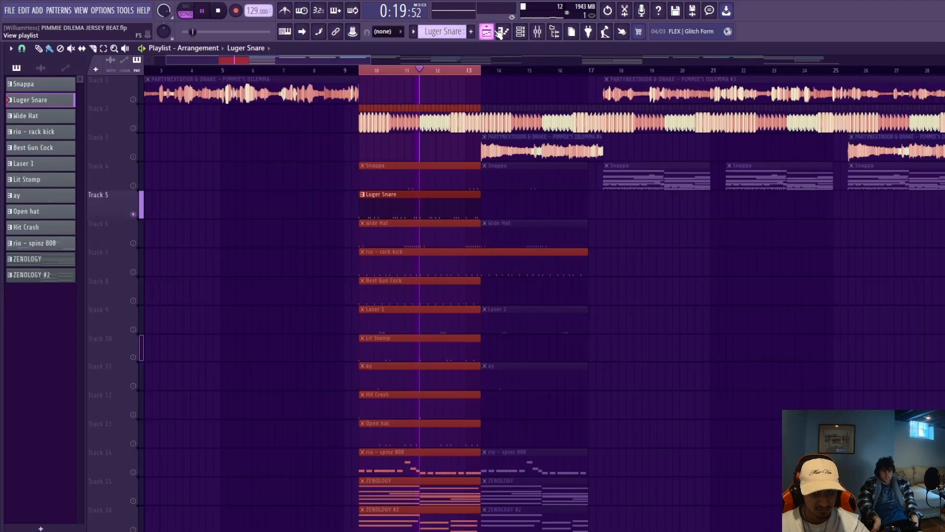
{"action": "left_click", "coordinate": [503, 32]}
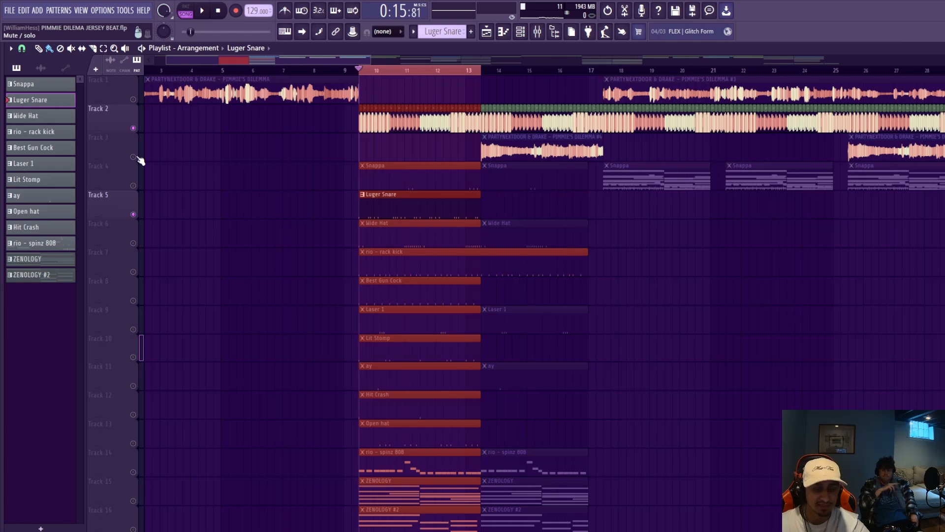
{"action": "key", "text": "space"}
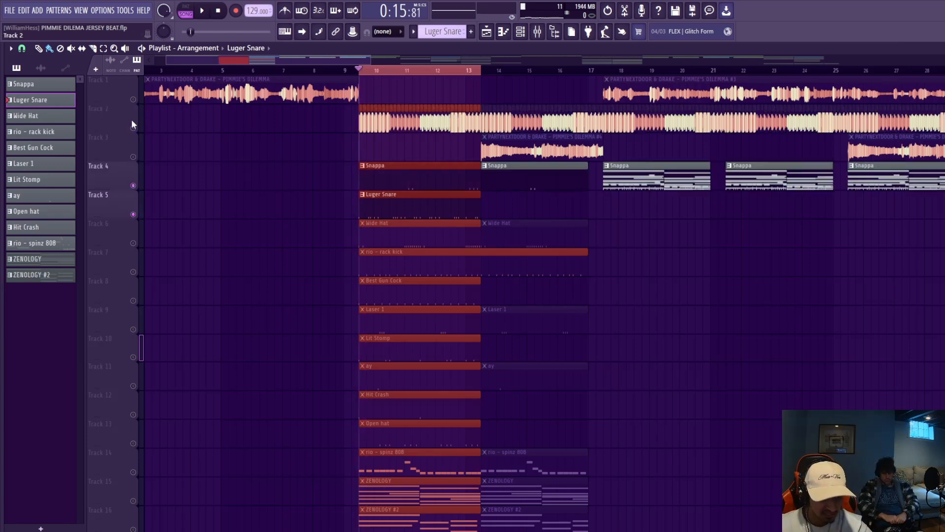
Step: Play the section with Track 2, the Luger Snare and the Wide Hat on Track 6 unmuted, and show the Lit Stomp notes in the piano roll
{"action": "left_click", "coordinate": [133, 128]}
{"action": "key", "text": "space"}
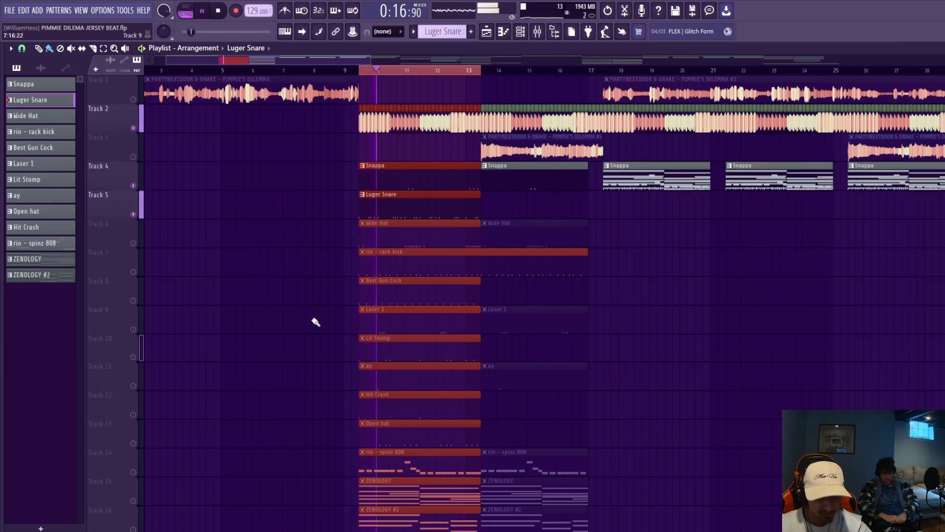
{"action": "scroll", "coordinate": [310, 316], "scroll_direction": "down", "scroll_amount": 3}
{"action": "left_click", "coordinate": [134, 158]}
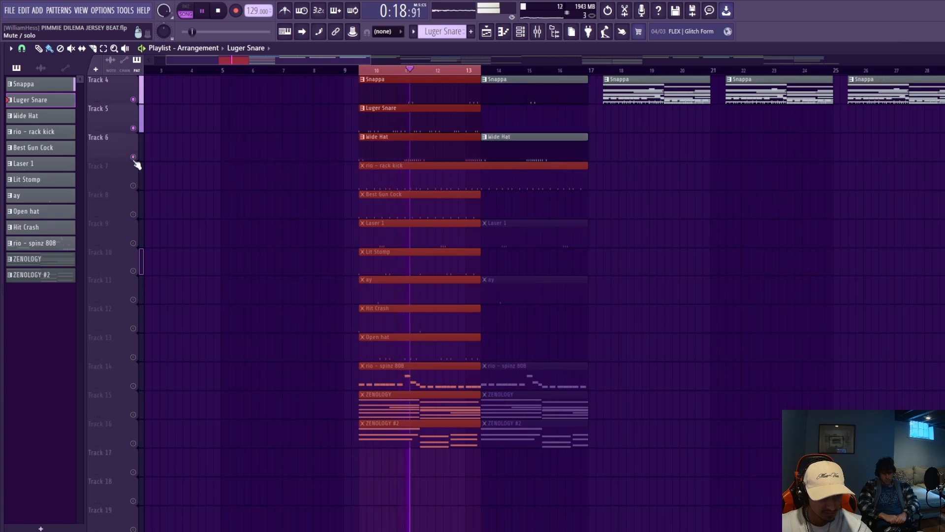
{"action": "double_click", "coordinate": [394, 254]}
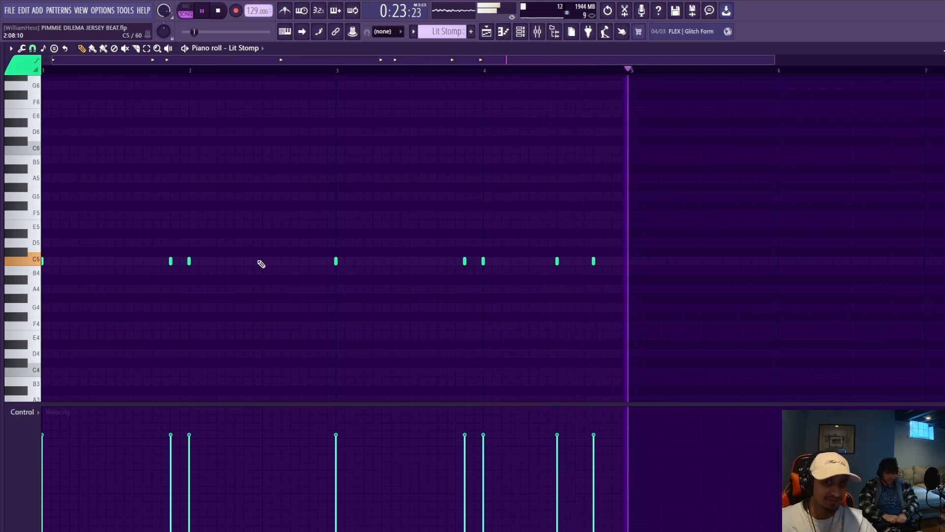
{"action": "left_click", "coordinate": [488, 31]}
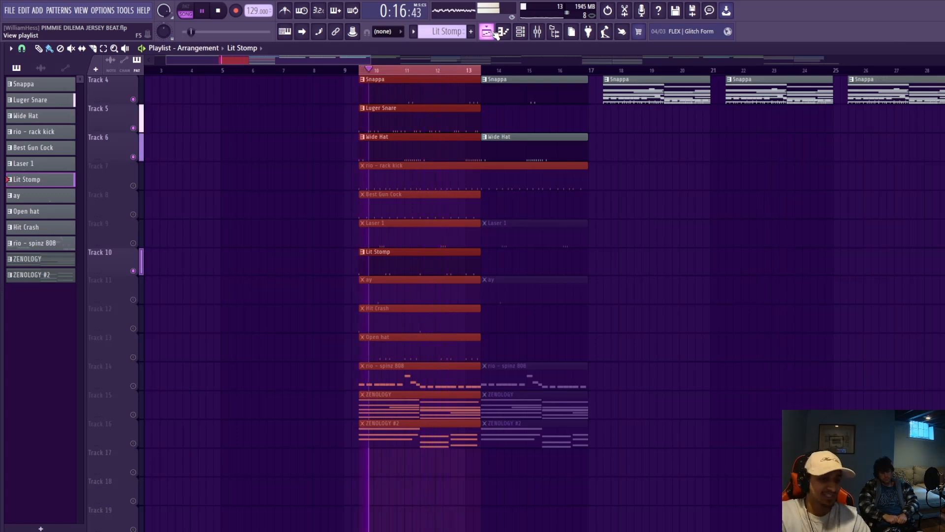
Step: Unmute the Hit Crash on Track 12 along with the active layers, and show its notes in the piano roll during playback
{"action": "right_click", "coordinate": [133, 329]}
{"action": "key", "text": "space"}
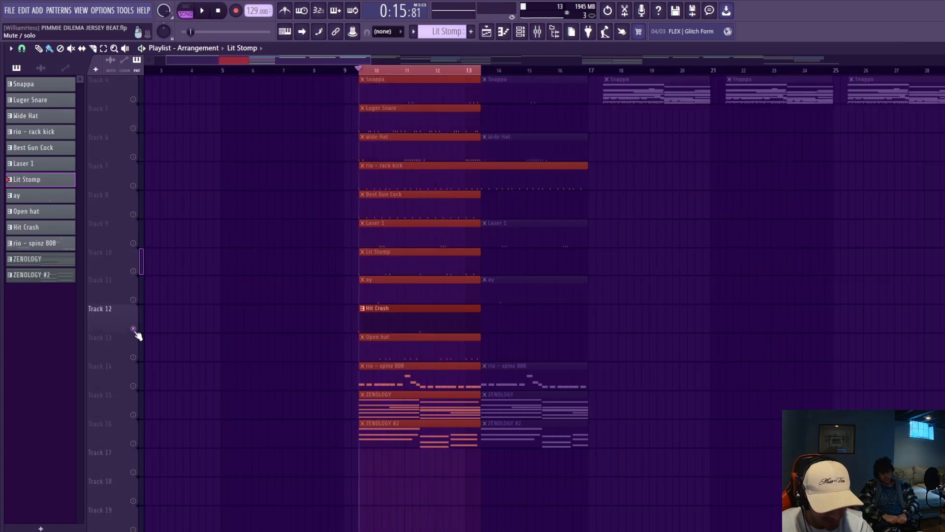
{"action": "left_click", "coordinate": [132, 336]}
{"action": "left_click", "coordinate": [134, 331]}
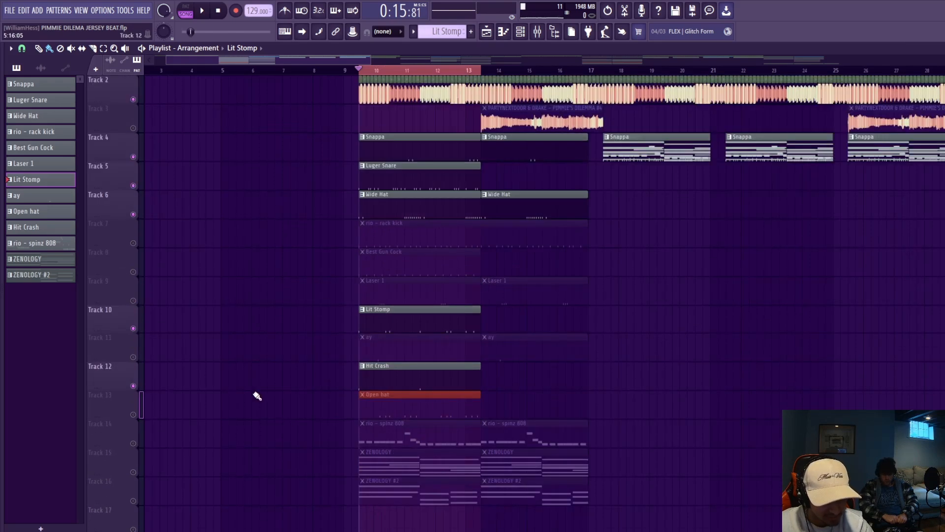
{"action": "key", "text": "space"}
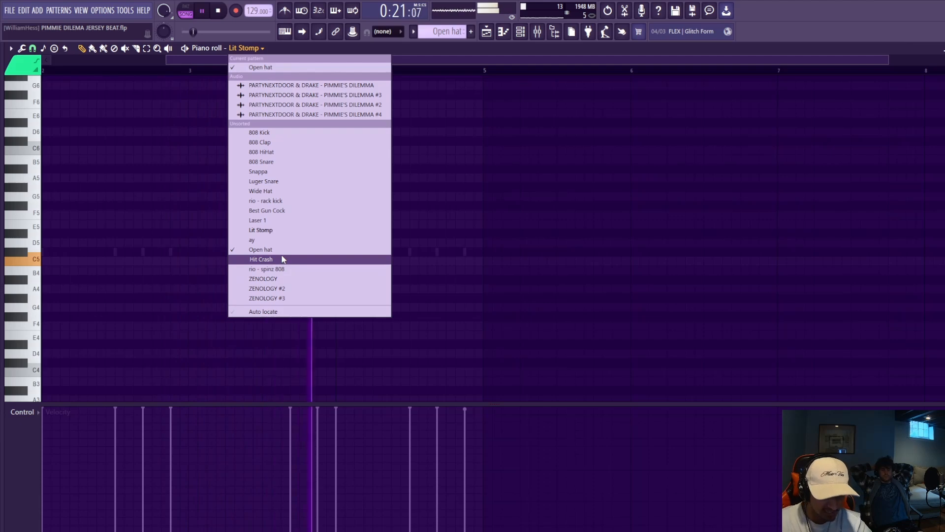
{"action": "left_click", "coordinate": [280, 260]}
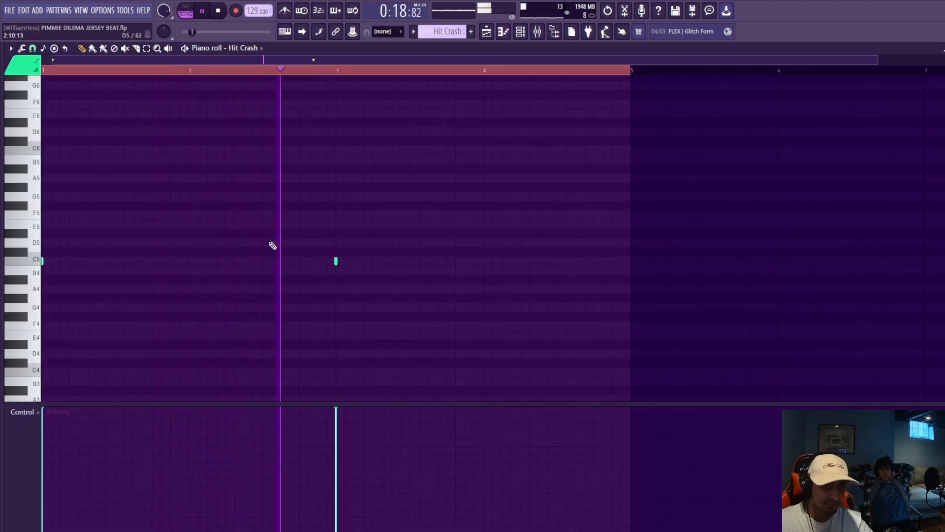
Step: Switch the piano roll to the Open hat notes during playback, and return to the playlist
{"action": "left_click", "coordinate": [242, 48]}
{"action": "left_click", "coordinate": [267, 268]}
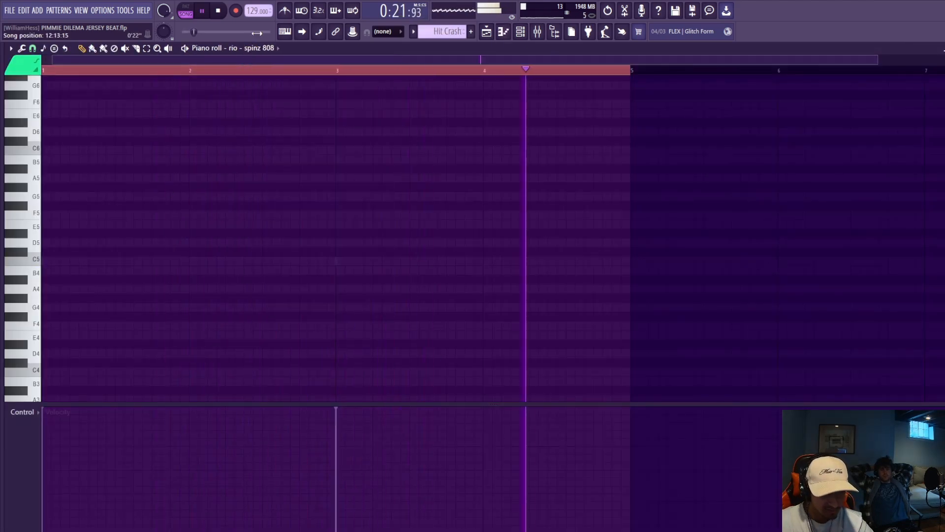
{"action": "left_click", "coordinate": [253, 48]}
{"action": "left_click", "coordinate": [261, 250]}
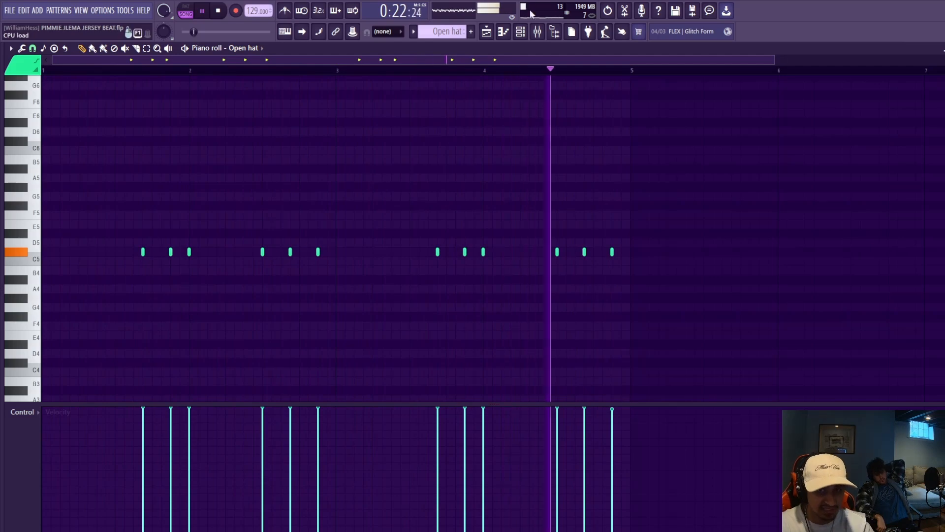
{"action": "key", "text": "space"}
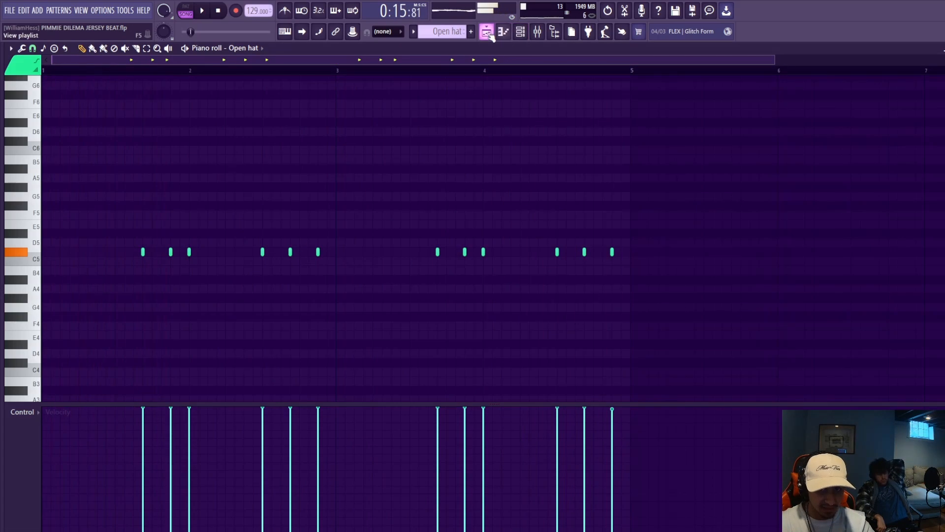
{"action": "left_click", "coordinate": [486, 31]}
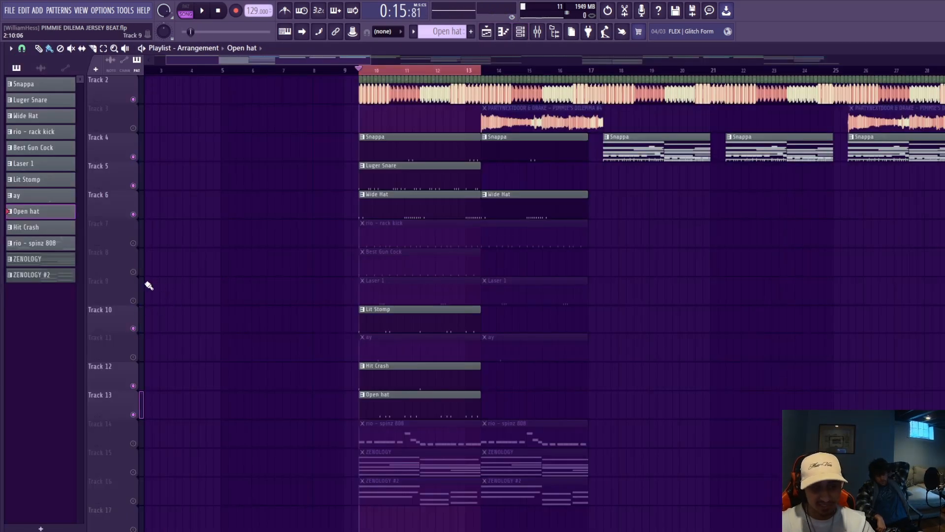
Step: Solo the Best Gun Cock on Track 8, play it, and open its pattern in the piano roll
{"action": "right_click", "coordinate": [134, 274]}
{"action": "key", "text": "space"}
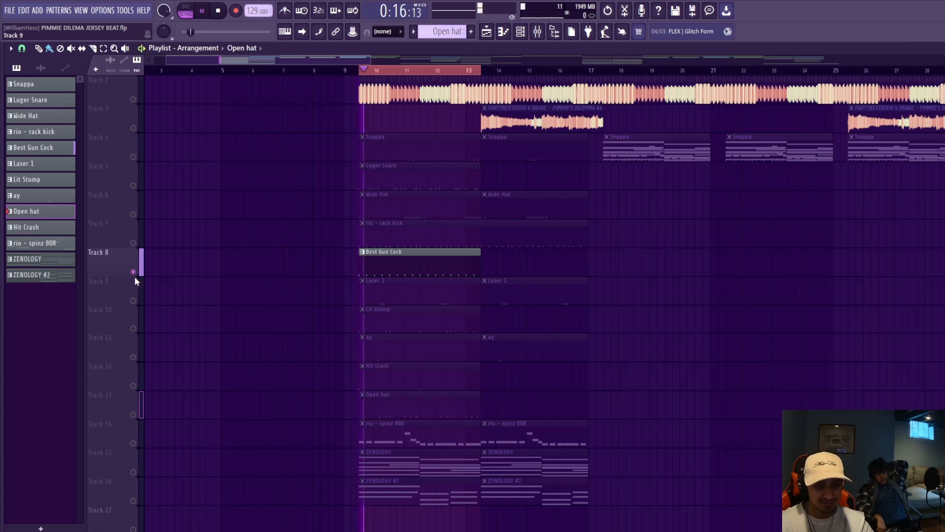
{"action": "double_click", "coordinate": [405, 253]}
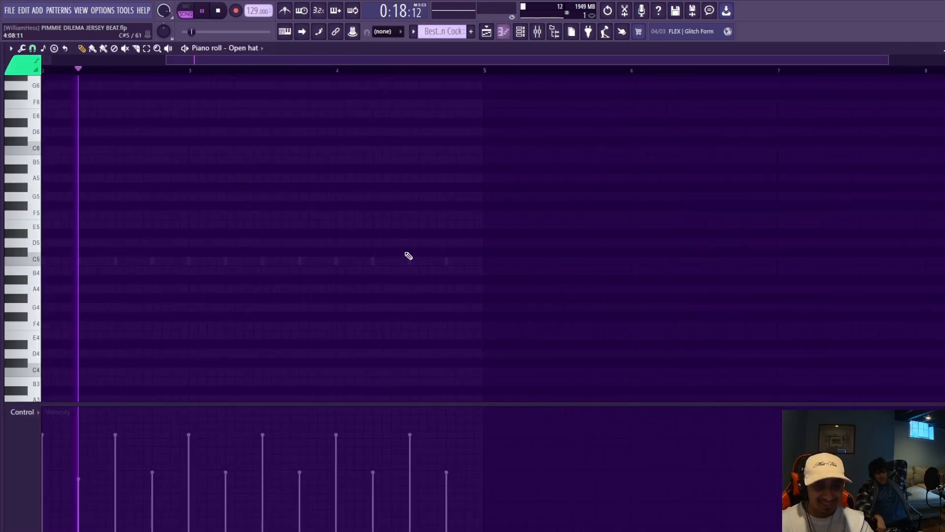
Step: Display the Best Gun Cock channel's notes in the piano roll, play them, and return to the playlist
{"action": "scroll", "coordinate": [354, 315], "scroll_direction": "up", "scroll_amount": 1}
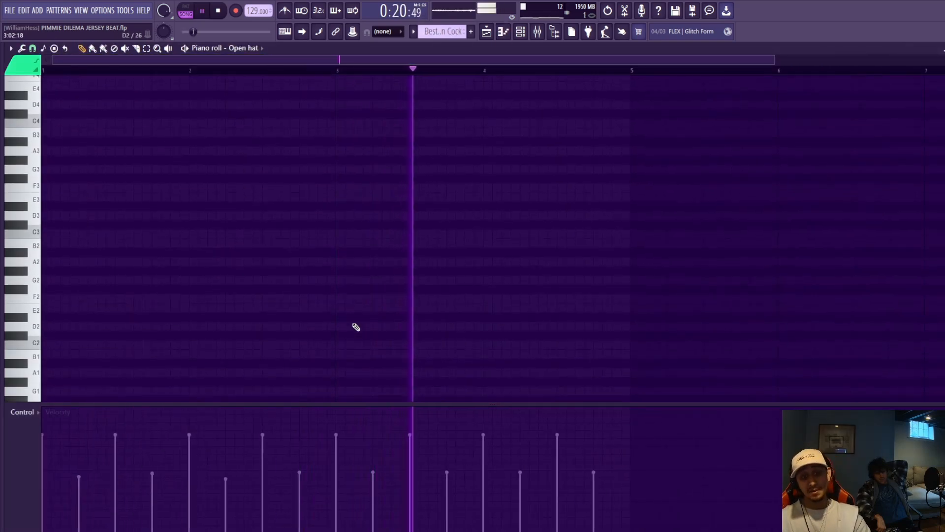
{"action": "key", "text": "space"}
{"action": "left_click", "coordinate": [250, 49]}
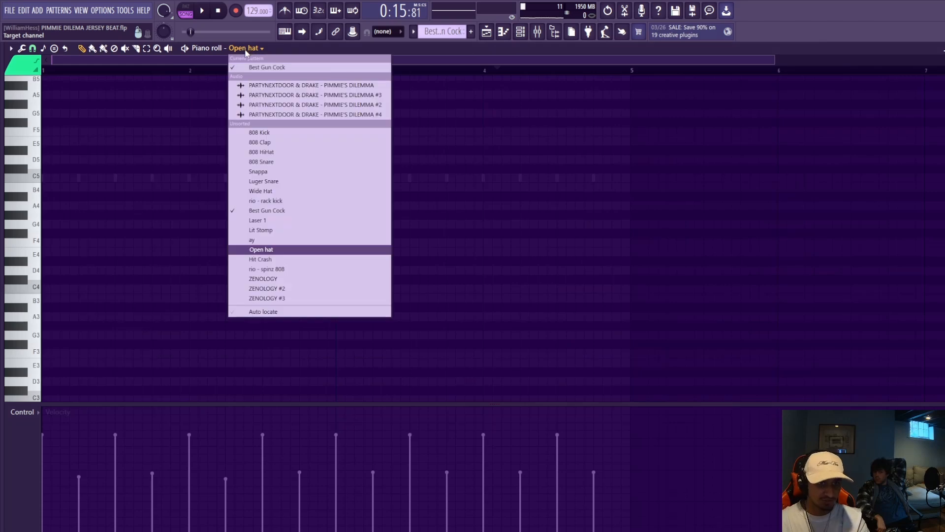
{"action": "left_click", "coordinate": [279, 212]}
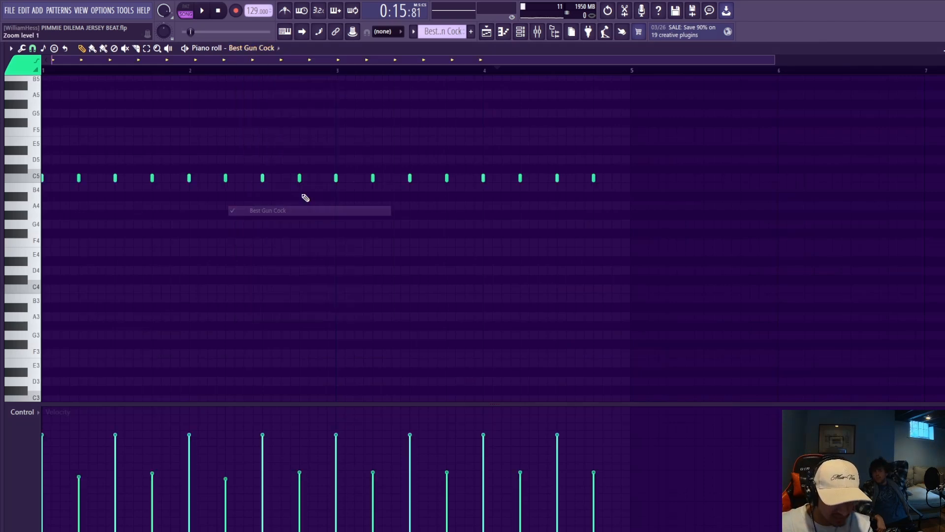
{"action": "key", "text": "space"}
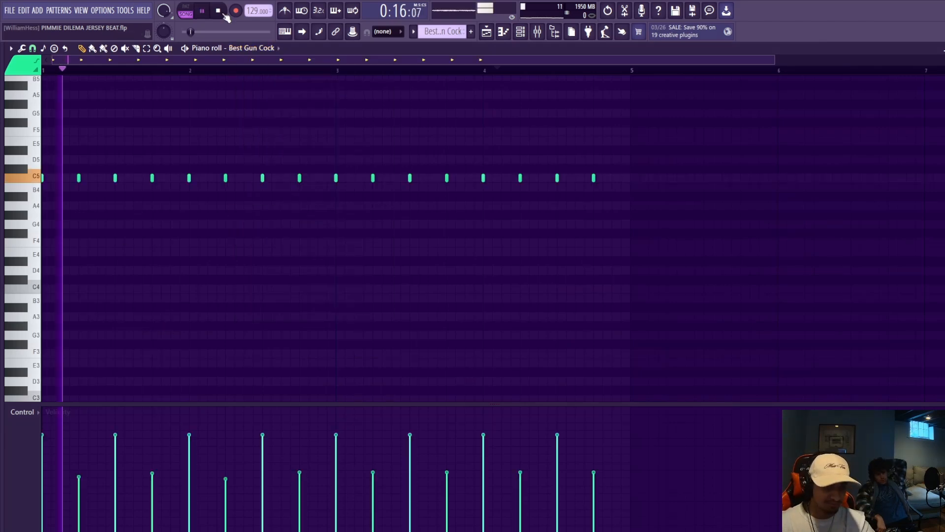
{"action": "left_click", "coordinate": [488, 34]}
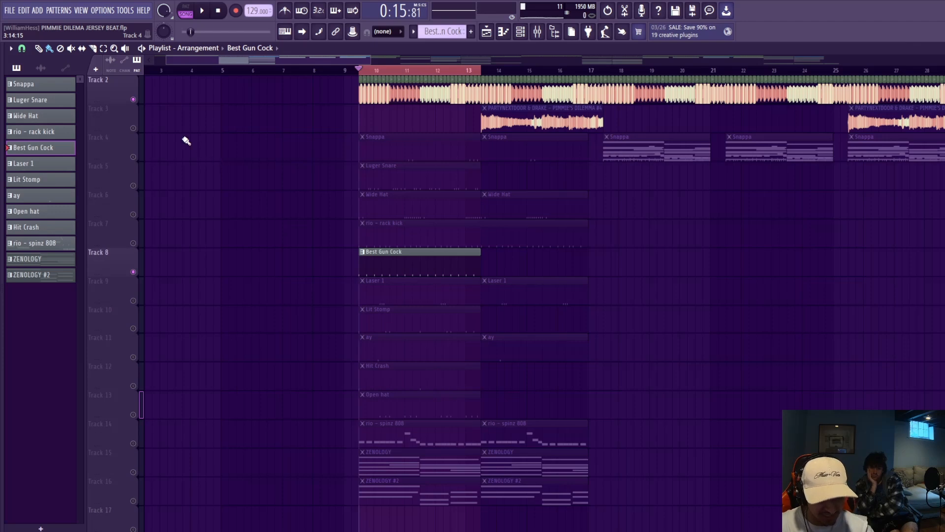
Step: Unmute all the playlist tracks and play the complete drop section starting at bar 9
{"action": "left_click", "coordinate": [133, 129]}
{"action": "key", "text": "space"}
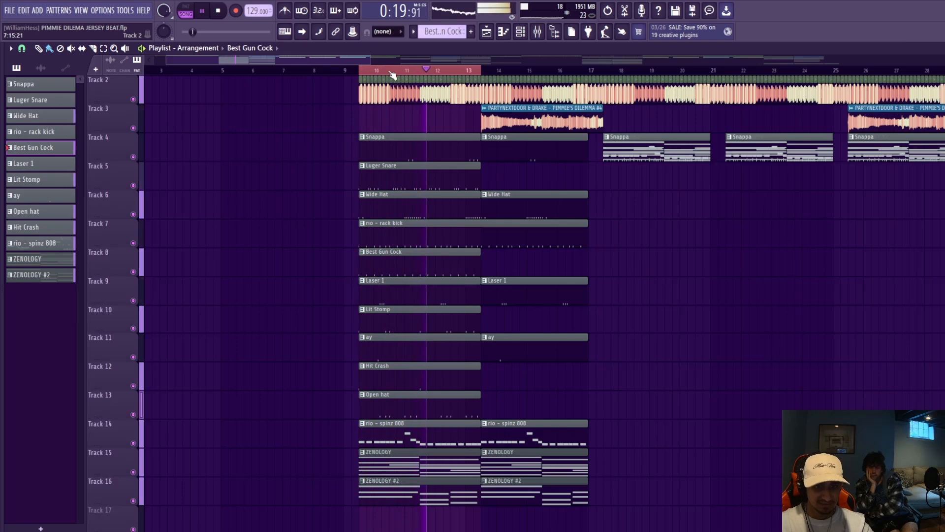
{"action": "left_click_drag", "start_coordinate": [351, 61], "coordinate": [371, 61]}
{"action": "key", "text": "space"}
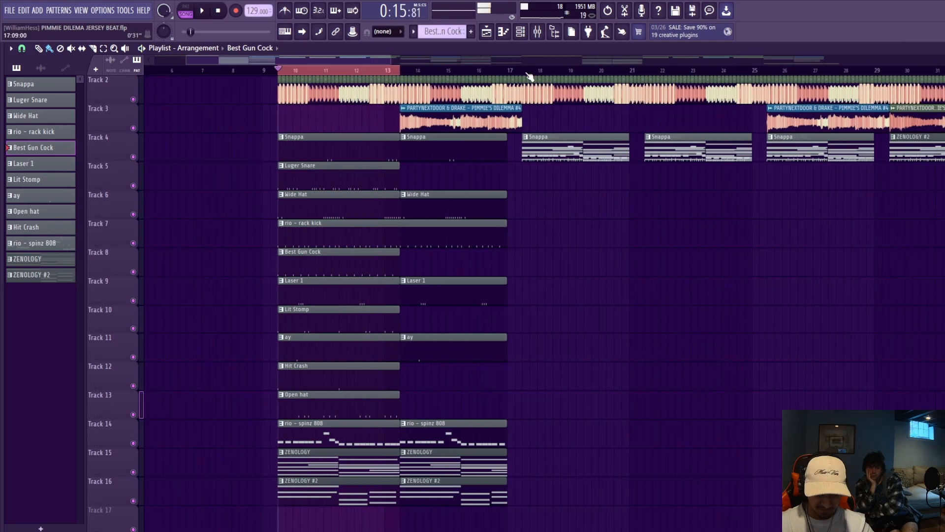
Step: Clear the playlist's time selection and view the Best Gun Cock steps in the channel rack
{"action": "scroll", "coordinate": [553, 232], "scroll_direction": "up", "scroll_amount": 1}
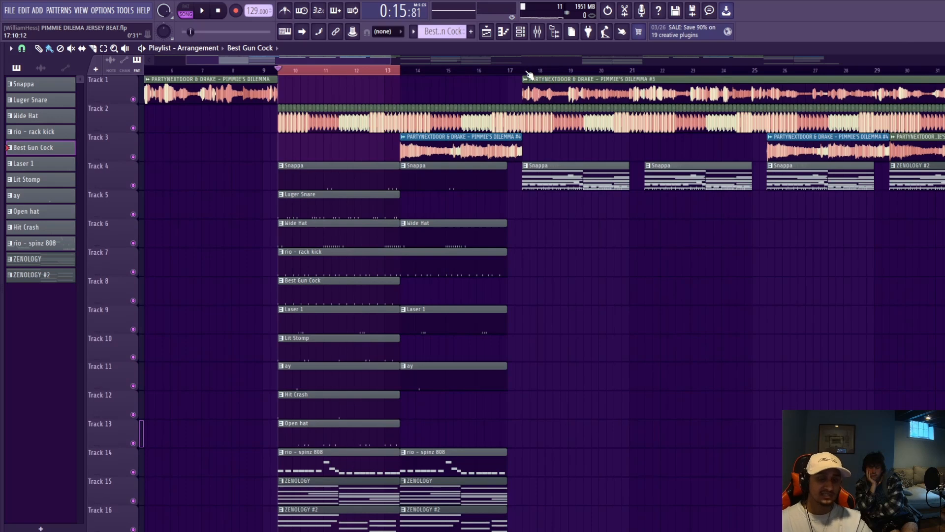
{"action": "left_click", "coordinate": [356, 71]}
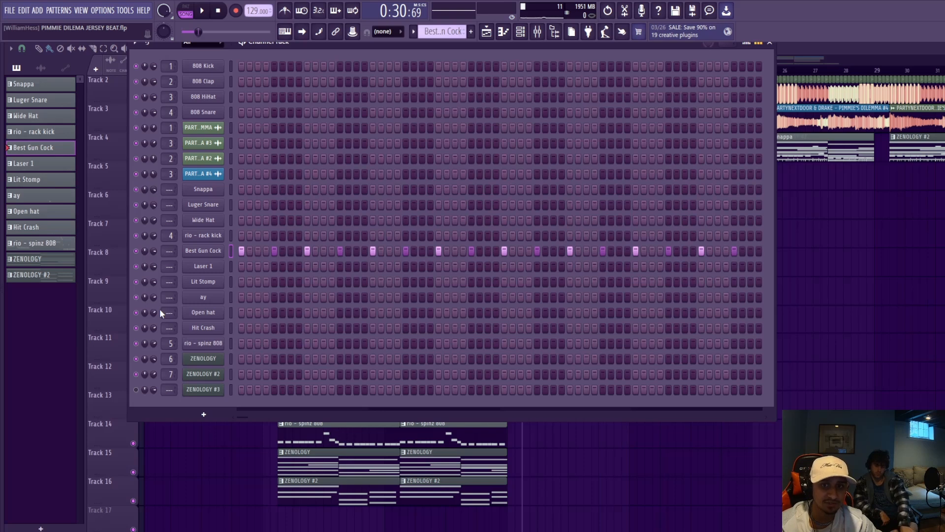
{"action": "left_click", "coordinate": [772, 47]}
{"action": "left_click", "coordinate": [288, 70]}
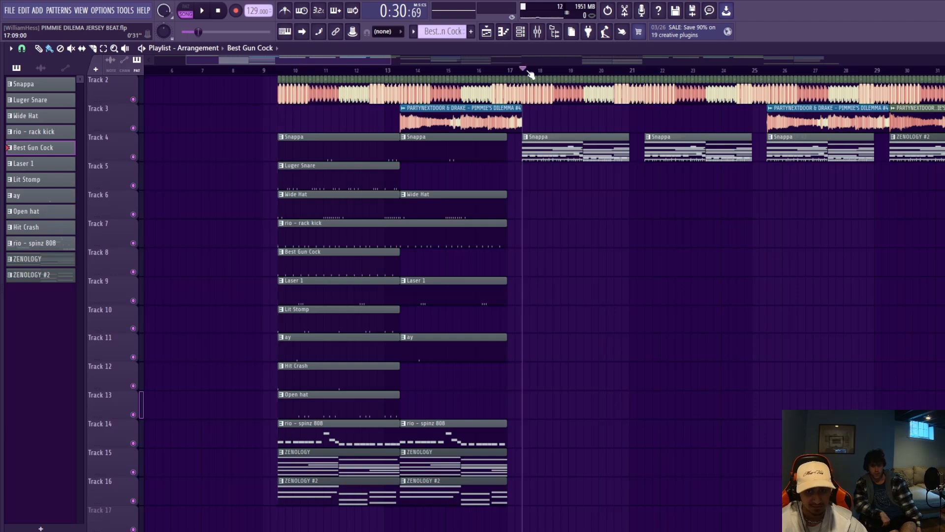
Step: Look over how the drum, 808 and ZENOLOGY clips are arranged after bar 17 in the playlist
{"action": "left_click", "coordinate": [520, 37]}
{"action": "left_click_drag", "start_coordinate": [281, 61], "coordinate": [315, 67]}
{"action": "scroll", "coordinate": [405, 208], "scroll_direction": "down", "scroll_amount": 4}
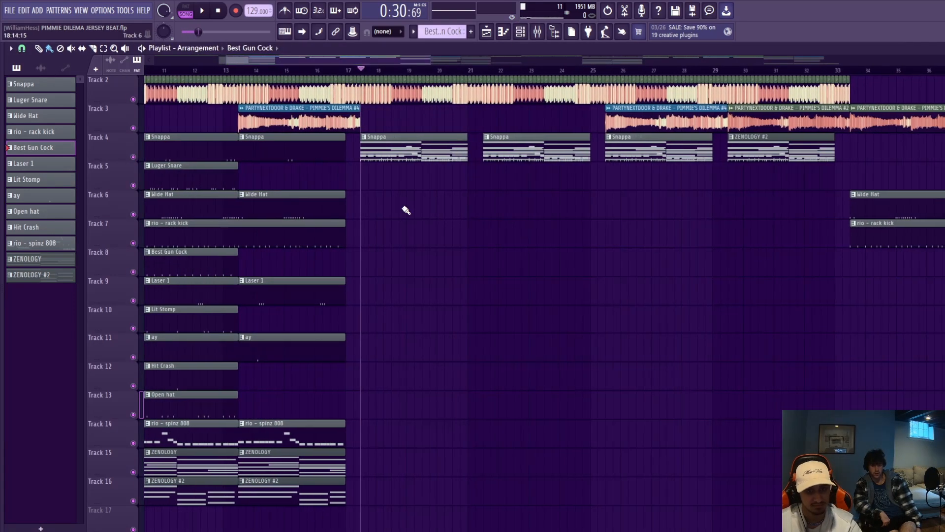
{"action": "scroll", "coordinate": [459, 278], "scroll_direction": "down", "scroll_amount": 4}
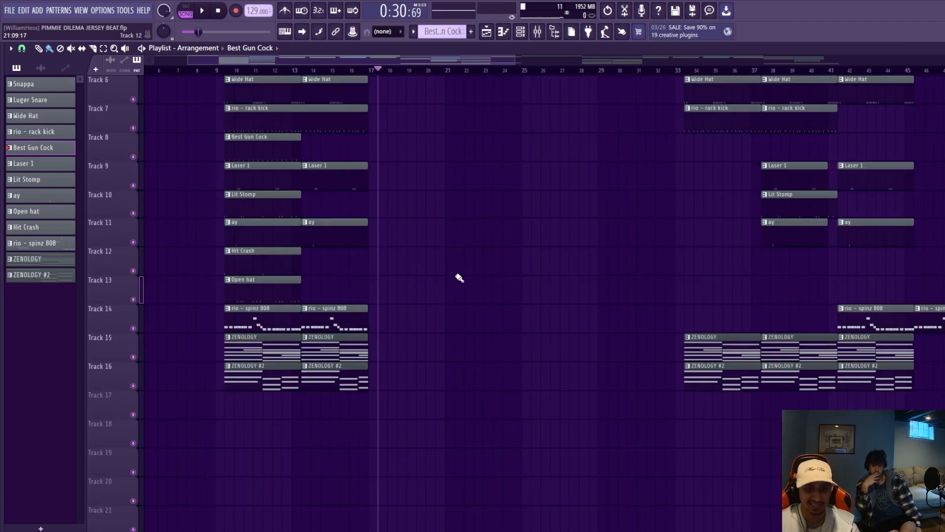
Step: Inspect the effects on mixer inserts 7 and 6, and return to the playlist
{"action": "left_click", "coordinate": [521, 32]}
{"action": "left_click", "coordinate": [537, 31]}
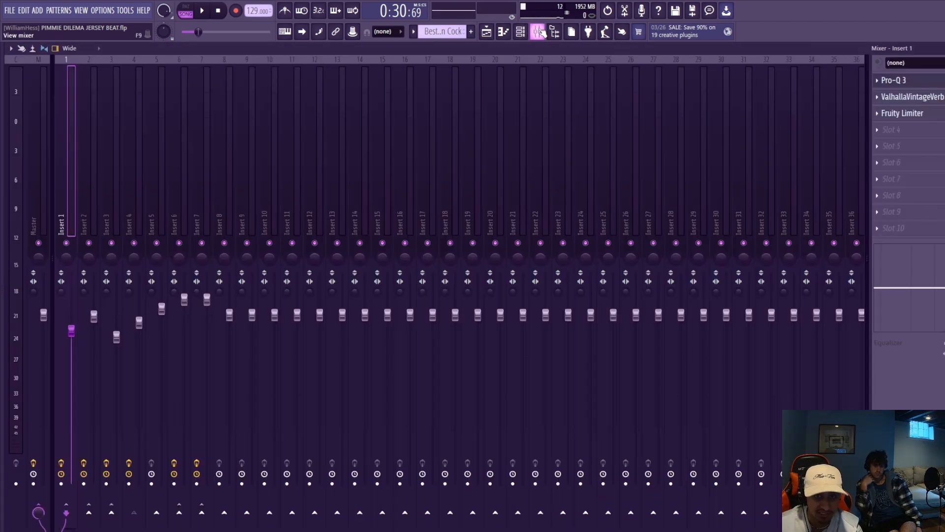
{"action": "left_click", "coordinate": [204, 61]}
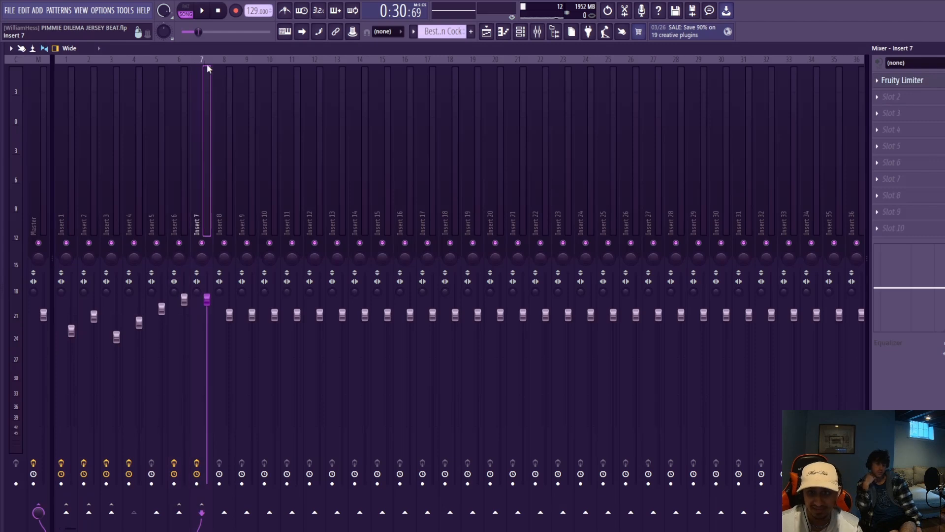
{"action": "left_click", "coordinate": [179, 61]}
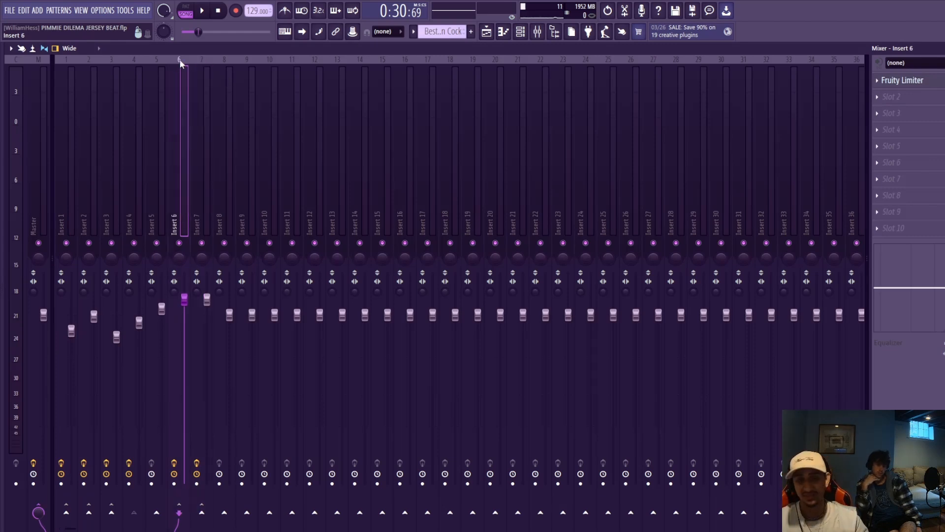
{"action": "left_click", "coordinate": [488, 33]}
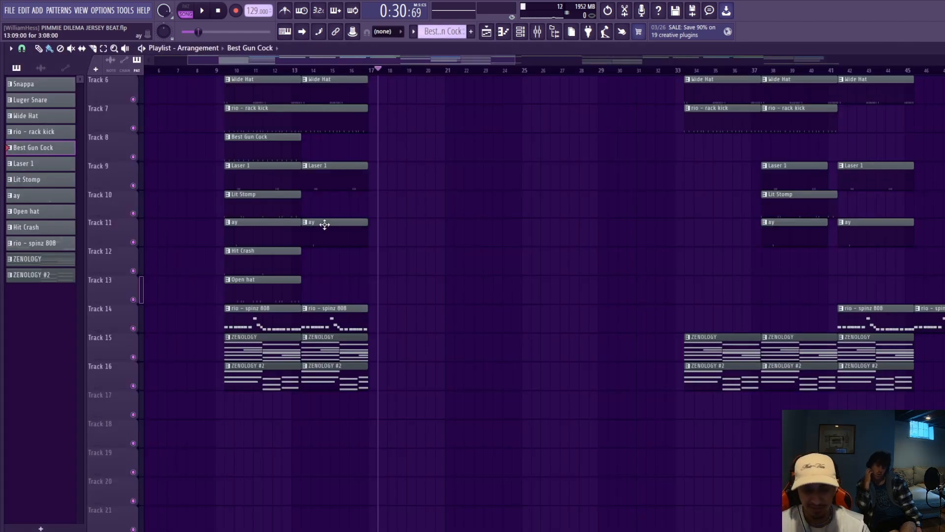
Step: Examine the stacked layers of the section starting at bar 9, from the sample tracks down to the ZENOLOGY clips
{"action": "scroll", "coordinate": [305, 278], "scroll_direction": "up", "scroll_amount": 2}
{"action": "key", "text": "space"}
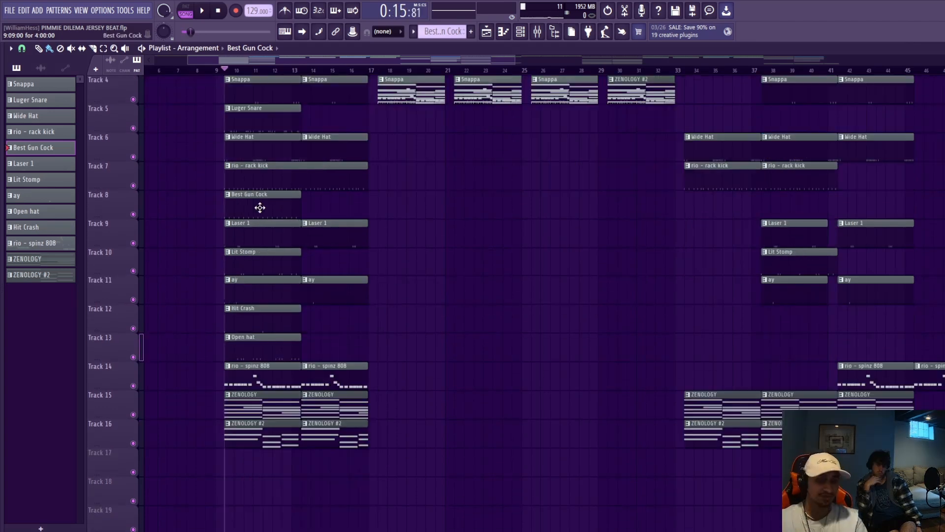
{"action": "scroll", "coordinate": [266, 208], "scroll_direction": "up", "scroll_amount": 3}
{"action": "scroll", "coordinate": [271, 207], "scroll_direction": "down", "scroll_amount": 3}
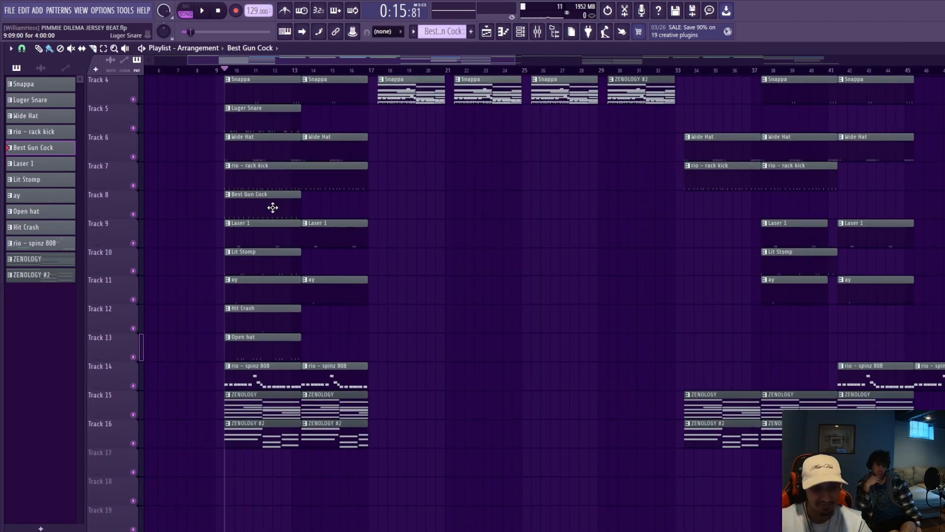
{"action": "scroll", "coordinate": [361, 280], "scroll_direction": "up", "scroll_amount": 1}
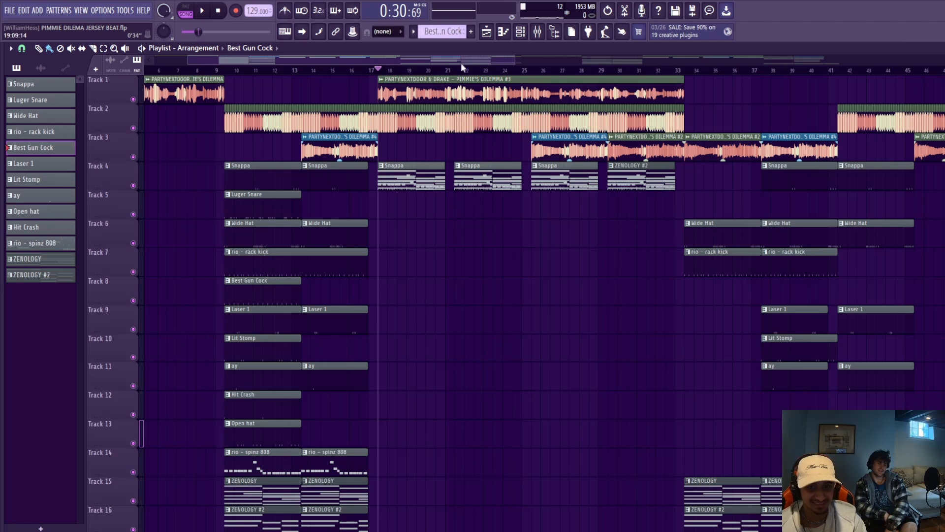
Step: Play the arrangement from the beginning through the section starting at bar 9
{"action": "left_click", "coordinate": [532, 69]}
{"action": "left_click_drag", "start_coordinate": [486, 58], "coordinate": [557, 79]}
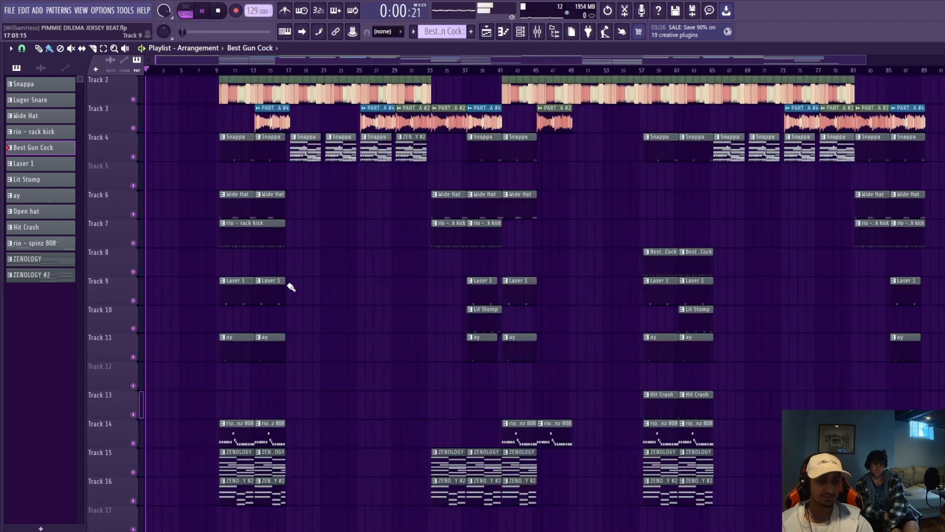
{"action": "scroll", "coordinate": [295, 293], "scroll_direction": "up", "scroll_amount": 1}
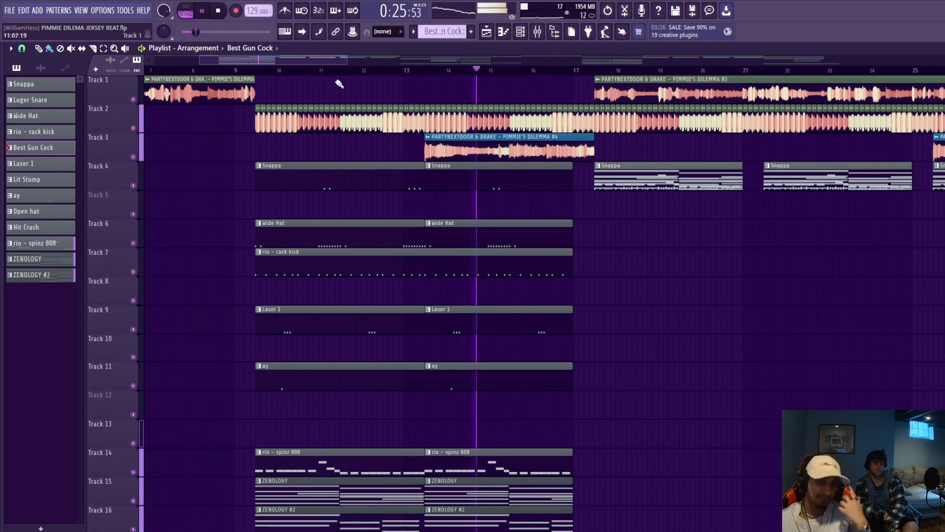
Step: Play the arrangement onward past bar 17, and restart playback at bar 29 to hear the PIMMIE'S DILEMMA #2 sample on track 3
{"action": "mouse_move", "coordinate": [294, 60]}
{"action": "left_mouse_down"}
{"action": "mouse_move", "coordinate": [333, 66]}
{"action": "mouse_move", "coordinate": [293, 76]}
{"action": "left_mouse_up"}
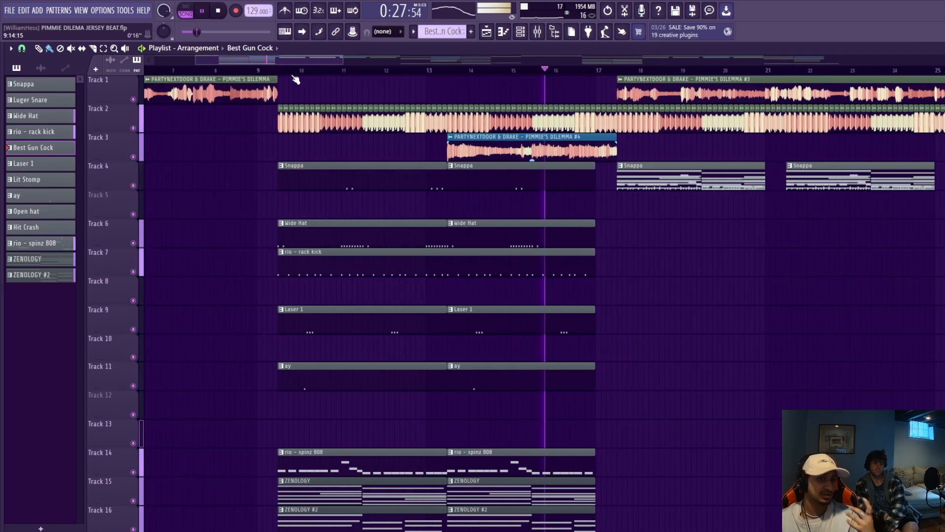
{"action": "left_click_drag", "start_coordinate": [343, 61], "coordinate": [483, 65]}
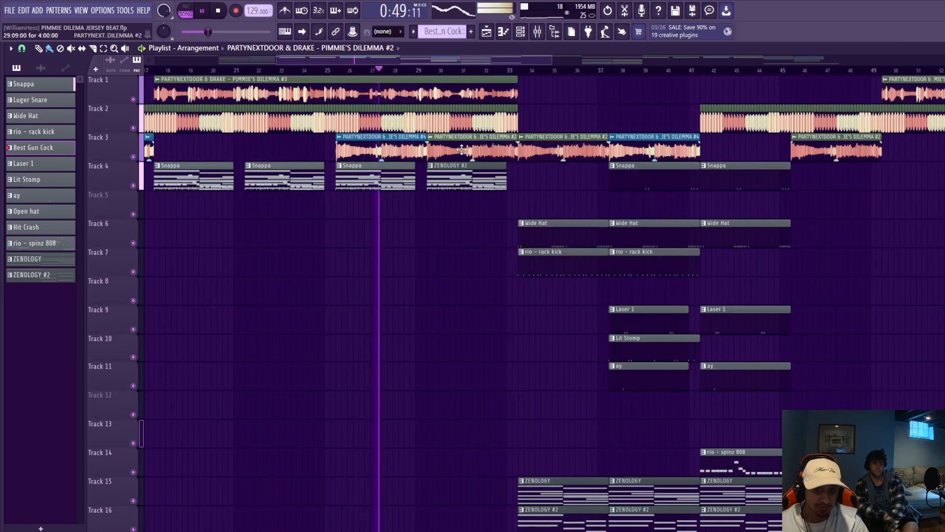
{"action": "double_click", "coordinate": [462, 149]}
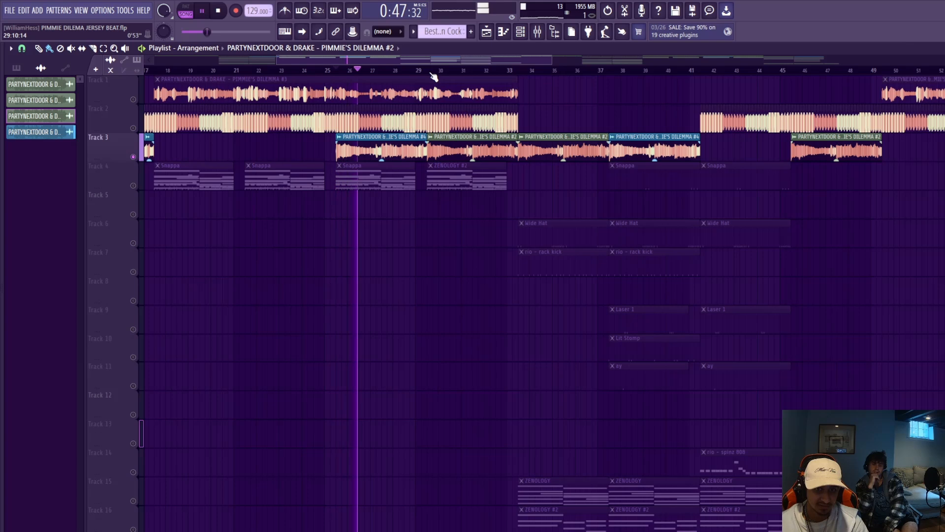
{"action": "key", "text": "space"}
{"action": "left_click", "coordinate": [432, 73]}
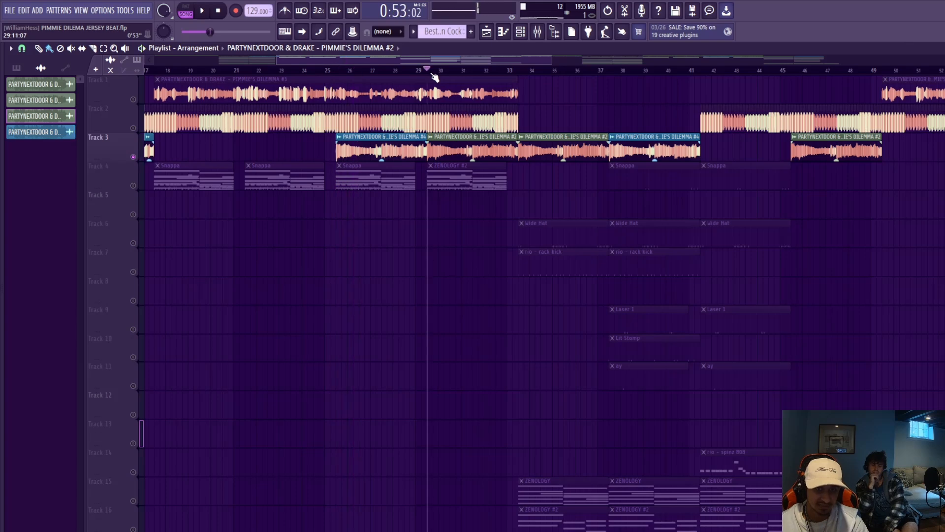
{"action": "key", "text": "space"}
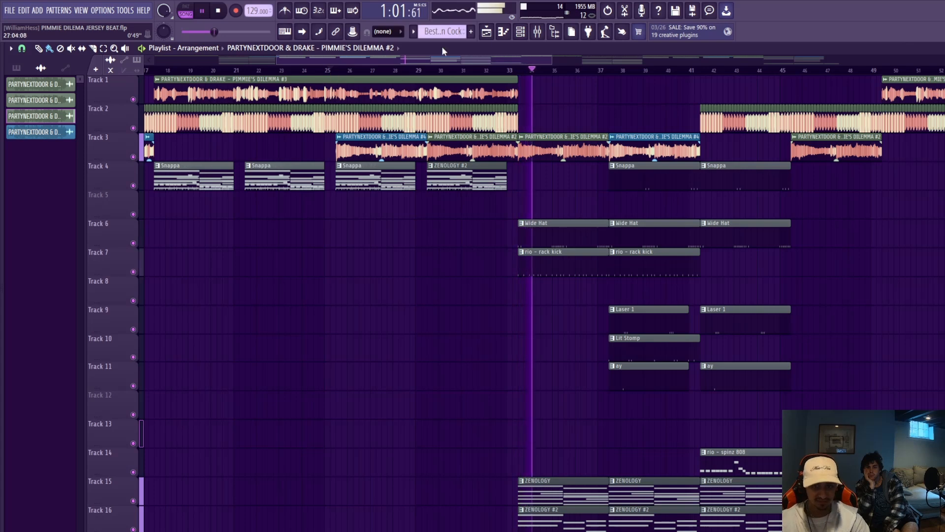
Step: Listen to how the drum, effect and 808 layers enter from bar 37 through the section leading to bar 57
{"action": "left_click_drag", "start_coordinate": [447, 63], "coordinate": [503, 72]}
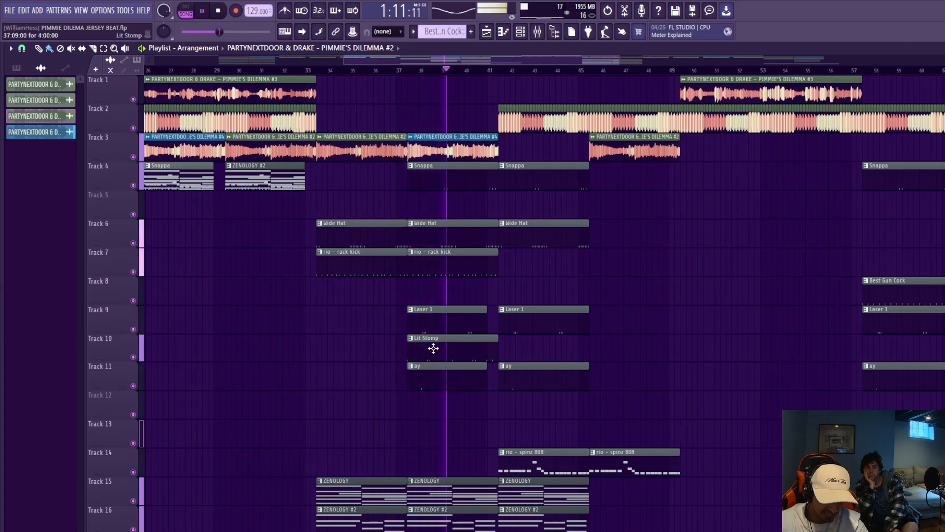
{"action": "key", "text": "space"}
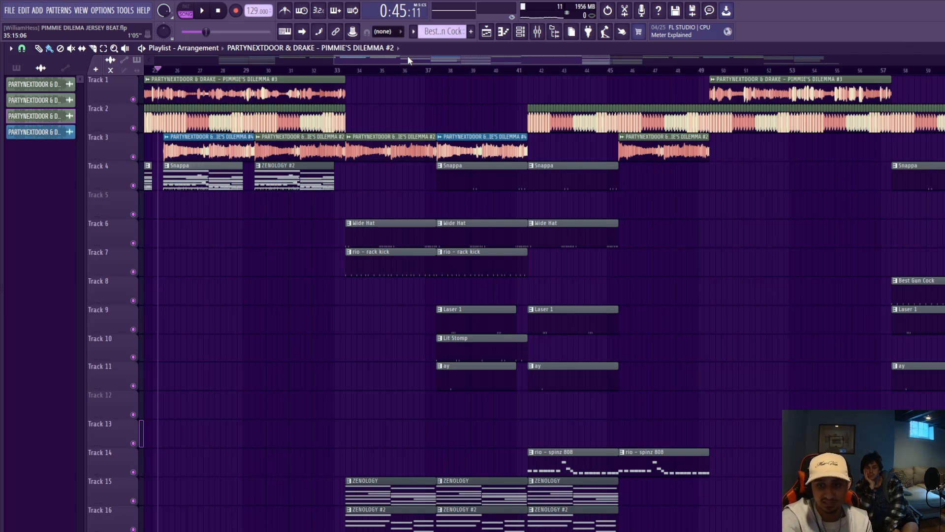
{"action": "scroll", "coordinate": [407, 55], "scroll_direction": "down", "scroll_amount": 3}
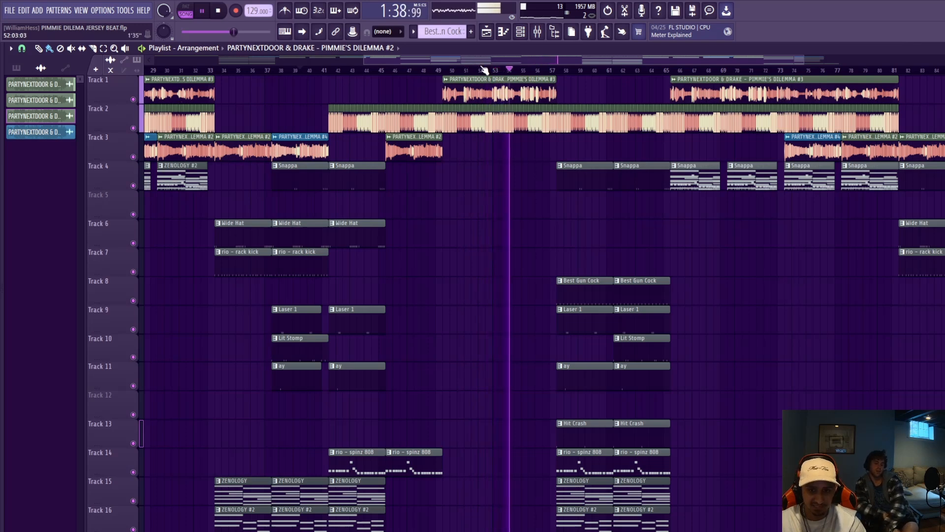
{"action": "left_click_drag", "start_coordinate": [483, 60], "coordinate": [518, 64]}
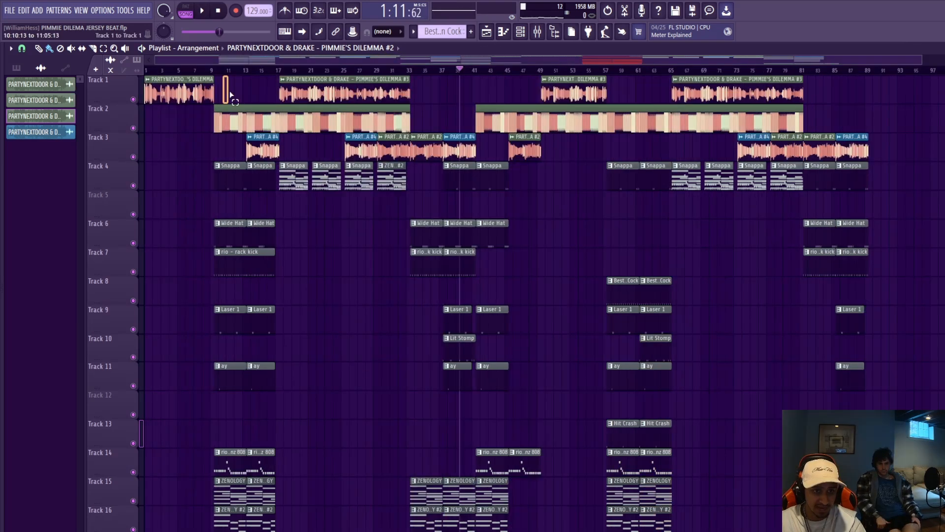
Step: Try duplicating the section starting at bar 9 to the end of the arrangement, and delete the copied clips
{"action": "left_click_drag", "start_coordinate": [229, 91], "coordinate": [405, 90]}
{"action": "left_click", "coordinate": [237, 334]}
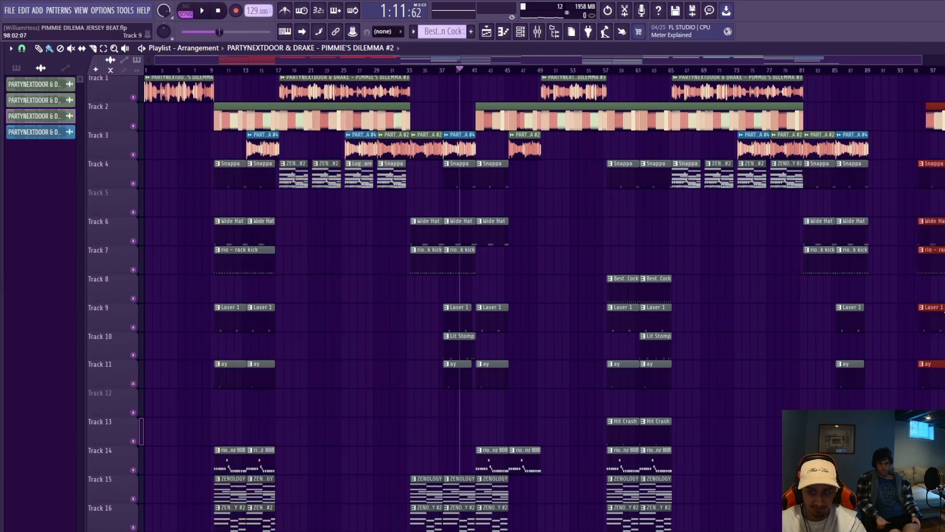
{"action": "key", "text": "Delete"}
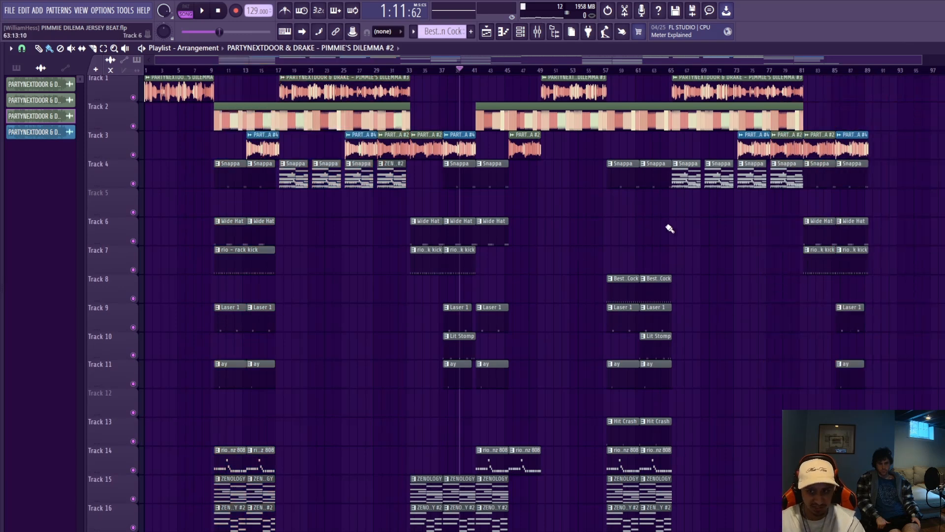
Step: Play the arrangement from bar 57 to its end, and return the playhead to the beginning
{"action": "scroll", "coordinate": [657, 251], "scroll_direction": "down", "scroll_amount": 1}
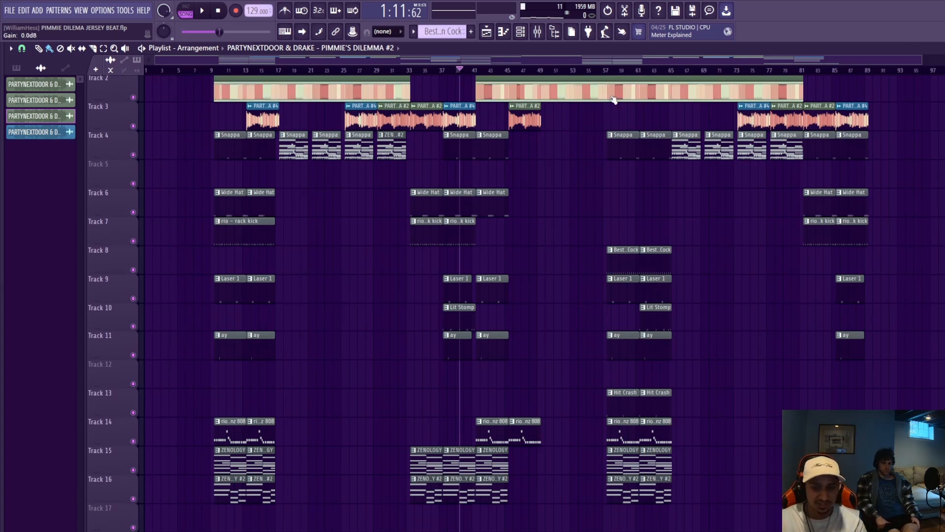
{"action": "left_click", "coordinate": [608, 72]}
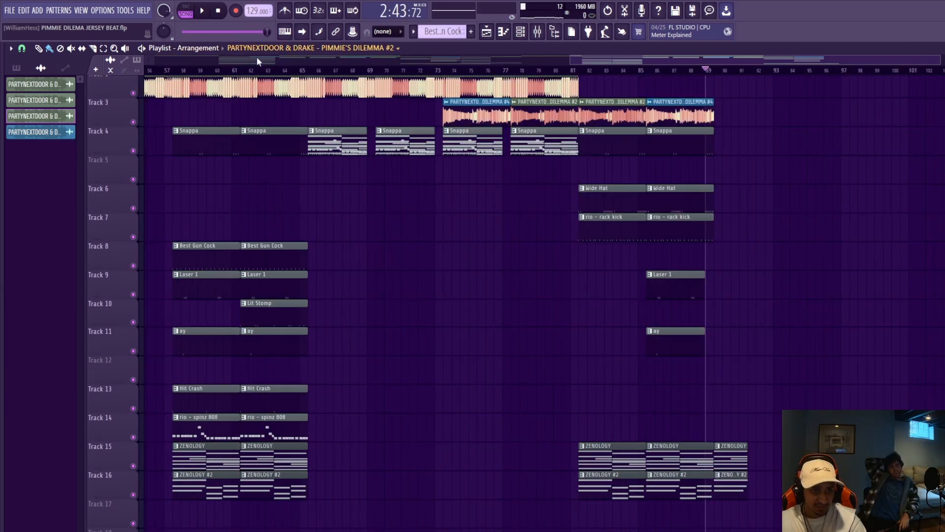
{"action": "left_click_drag", "start_coordinate": [271, 61], "coordinate": [208, 60]}
{"action": "right_click", "coordinate": [441, 254], "text": "ctrl"}
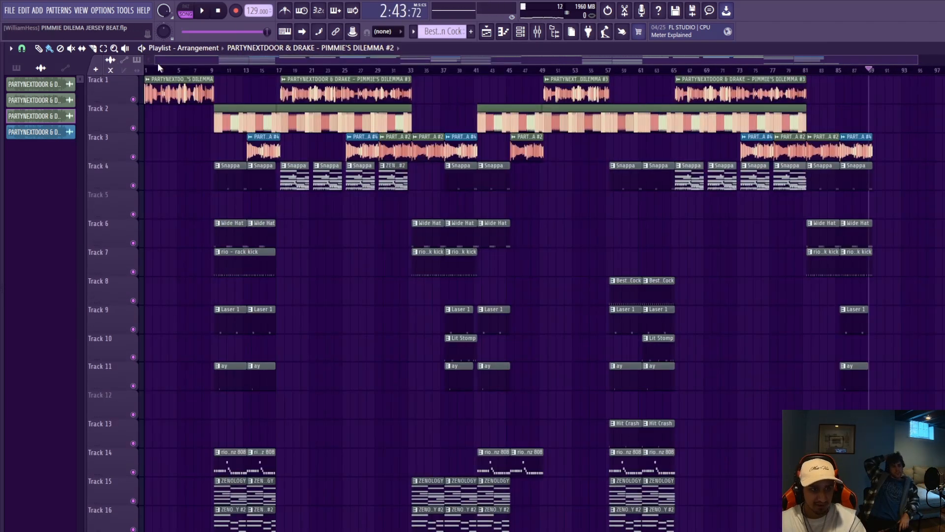
{"action": "left_click_drag", "start_coordinate": [152, 71], "coordinate": [136, 71]}
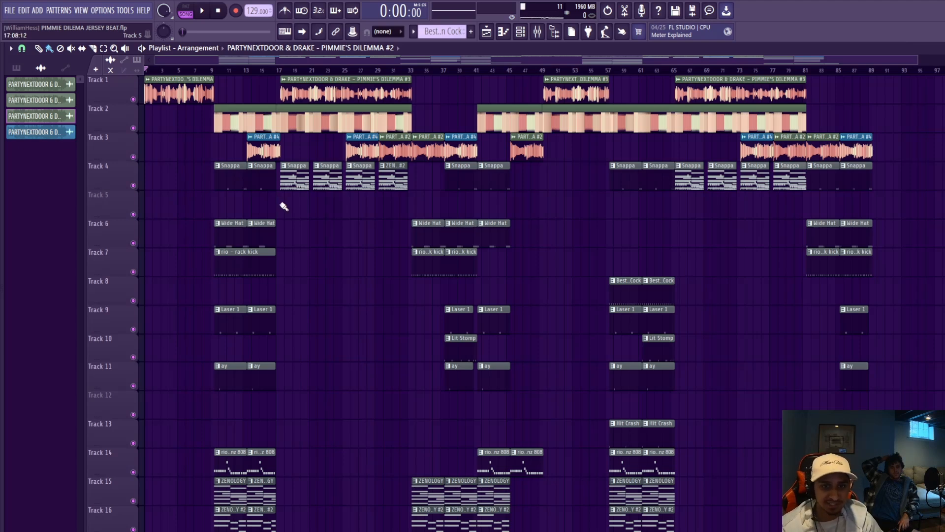
Step: Check the full sound list in the channel rack, and look over all playlist tracks again
{"action": "left_click", "coordinate": [522, 32]}
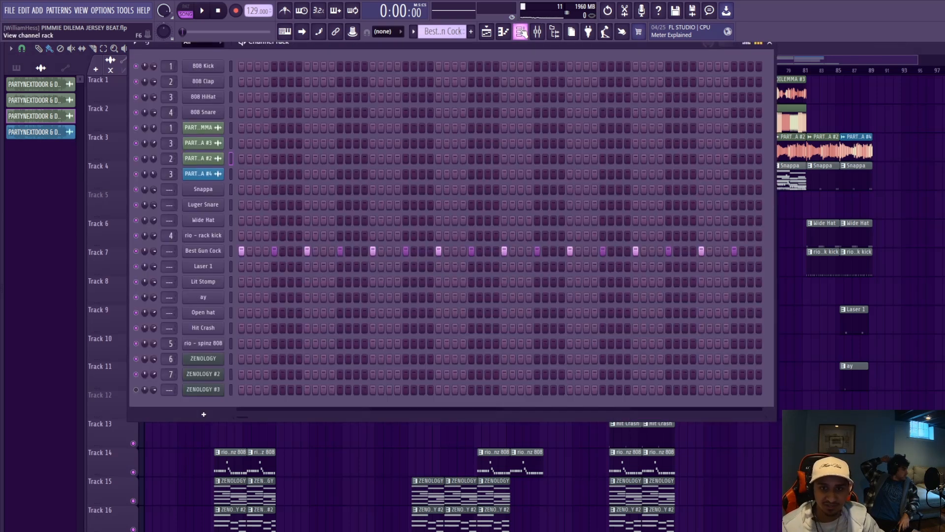
{"action": "left_click", "coordinate": [523, 33]}
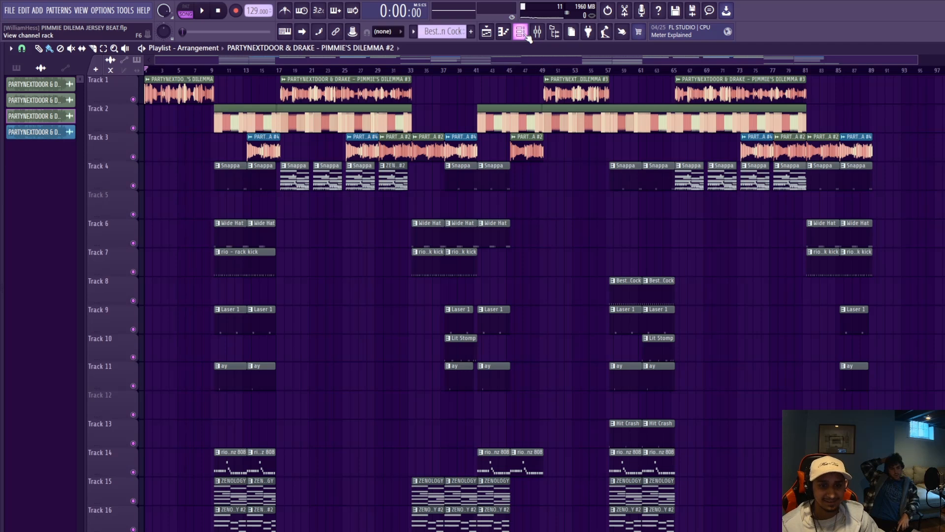
{"action": "scroll", "coordinate": [507, 246], "scroll_direction": "down", "scroll_amount": 3}
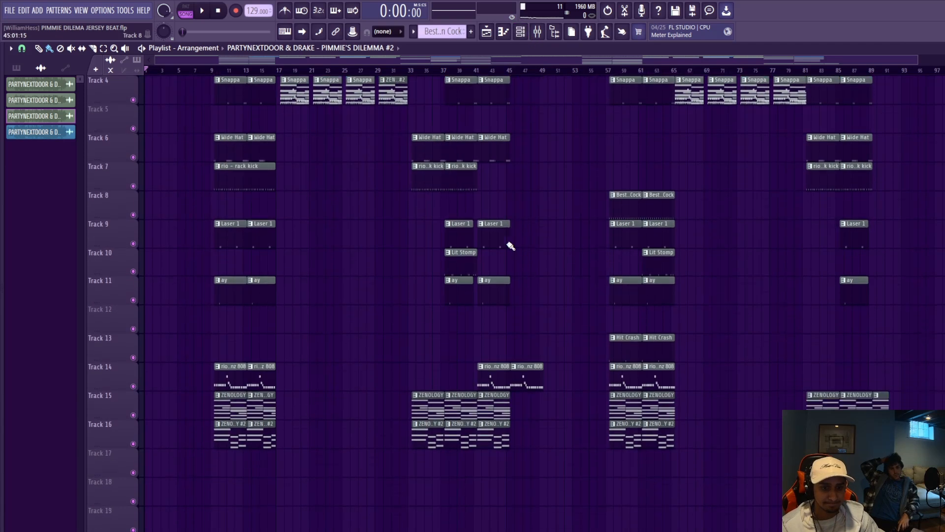
{"action": "scroll", "coordinate": [511, 246], "scroll_direction": "up", "scroll_amount": 3}
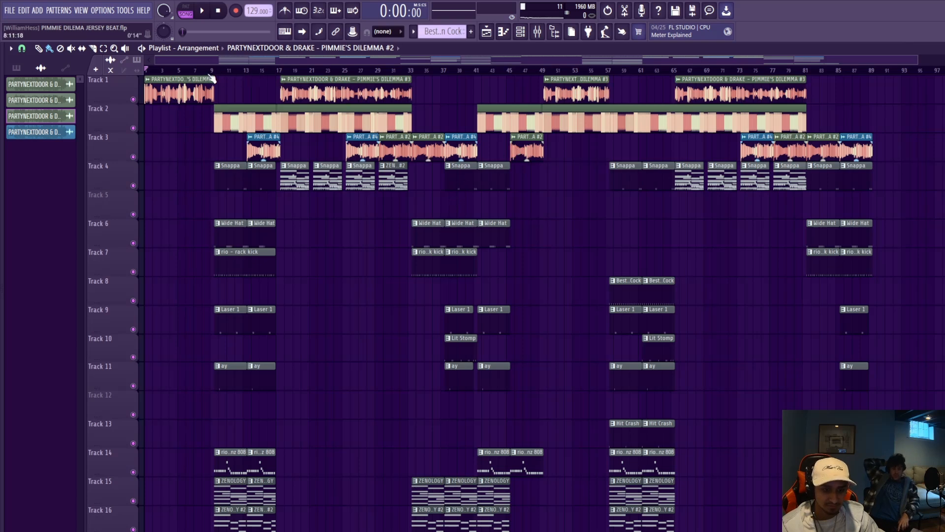
{"action": "scroll", "coordinate": [330, 260], "scroll_direction": "down", "scroll_amount": 1}
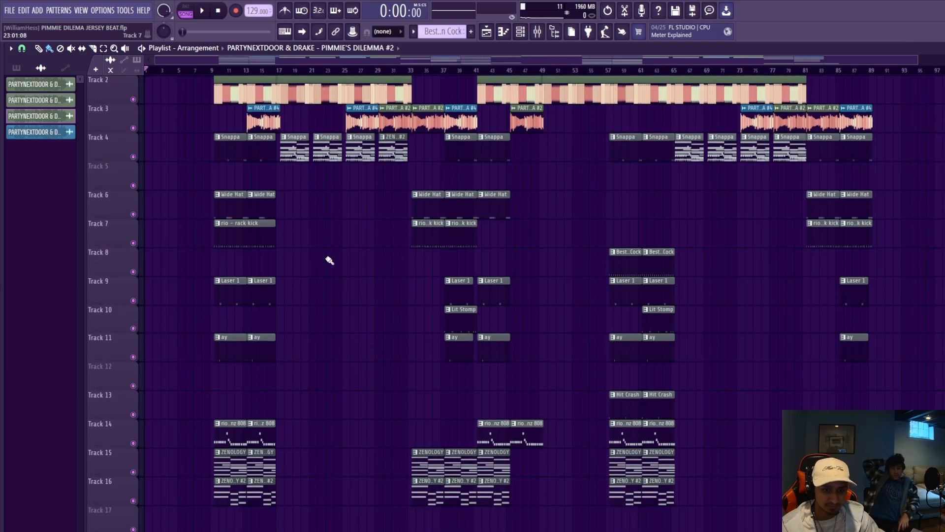